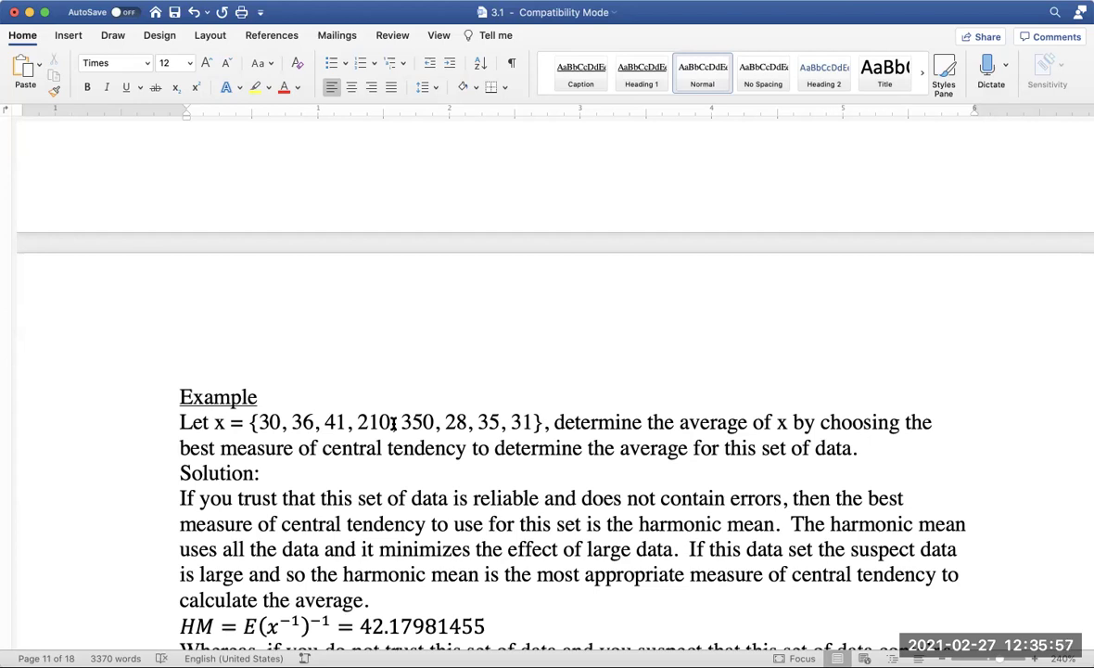
# Read the solution paragraph on using the harmonic mean for reliable data, line by line down to the HM equation.
pyautogui.click(158, 503)
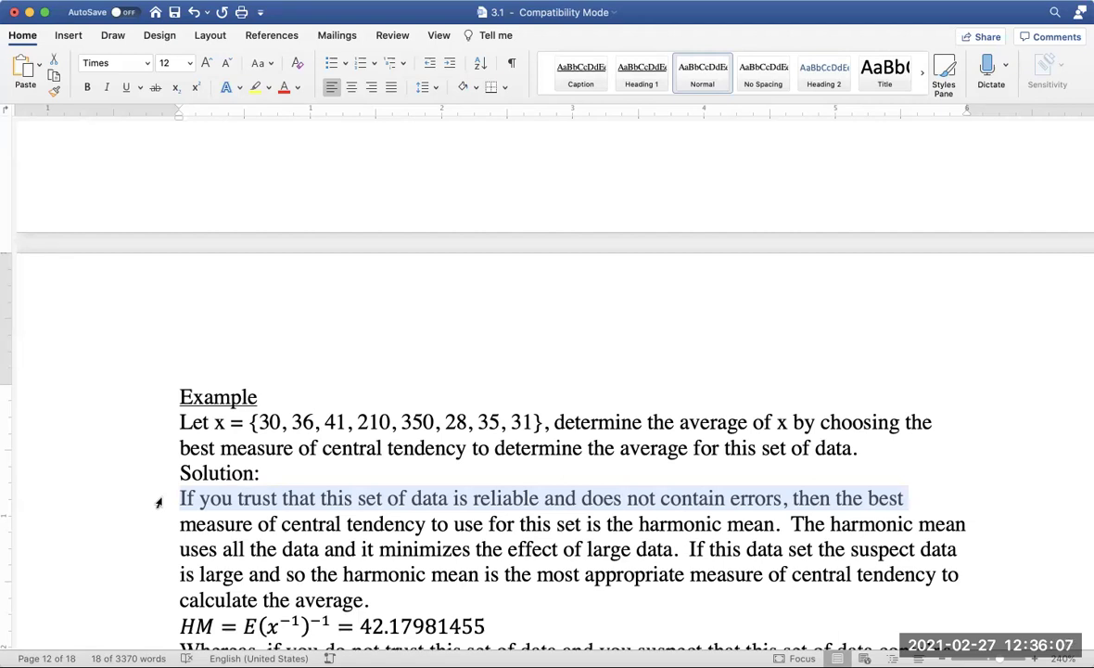
pyautogui.click(145, 531)
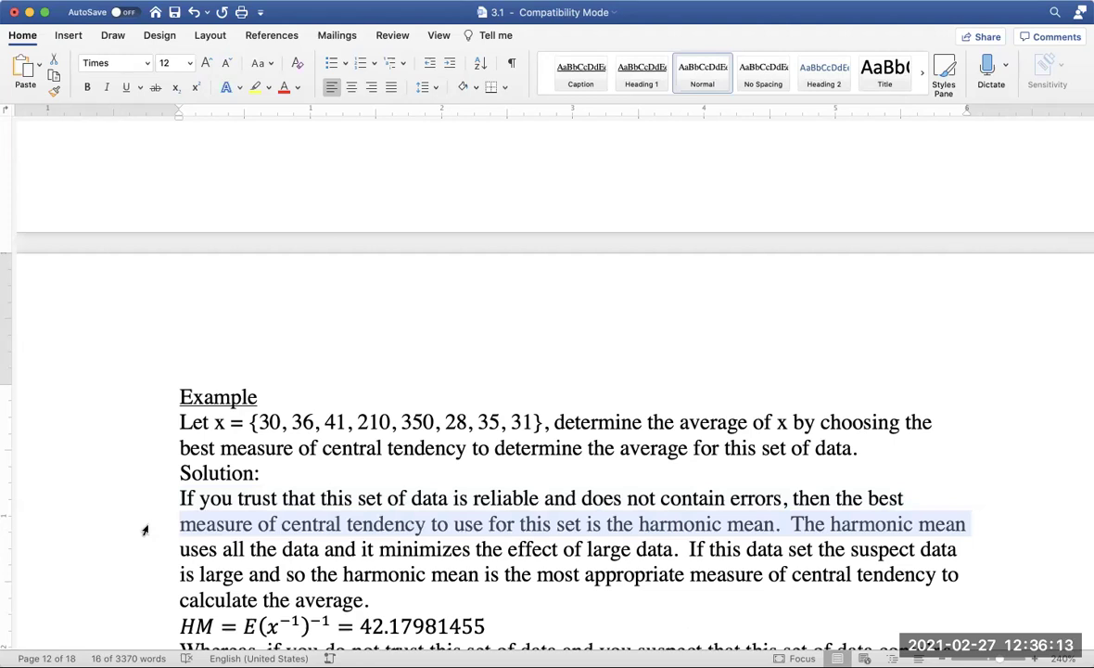
pyautogui.click(150, 547)
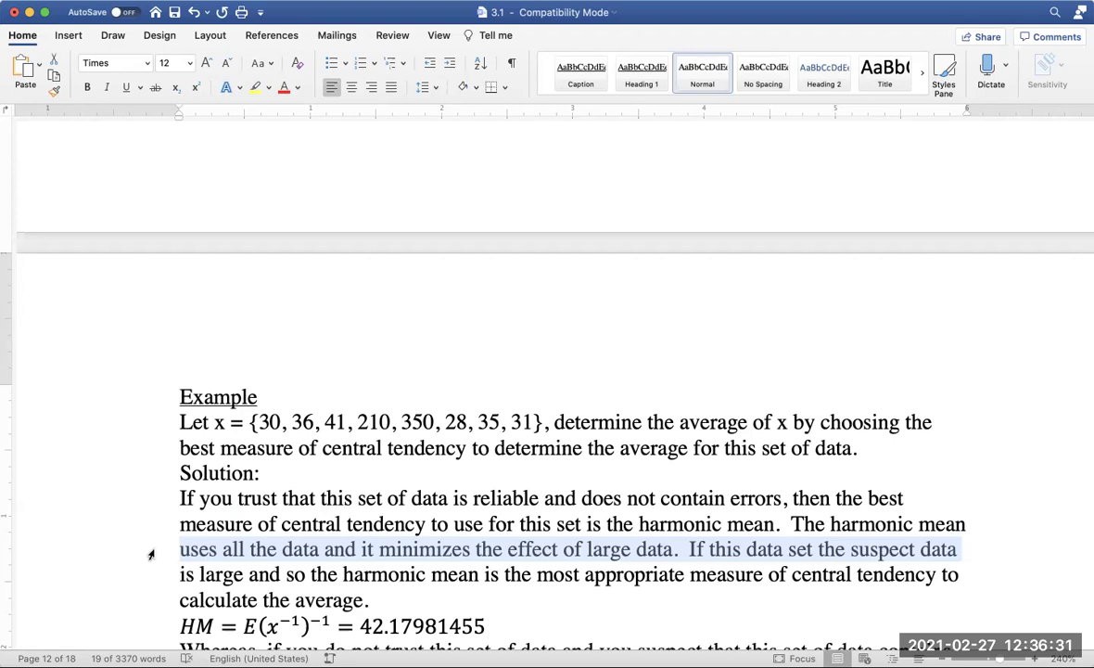
pyautogui.scroll(-2, 151, 555)
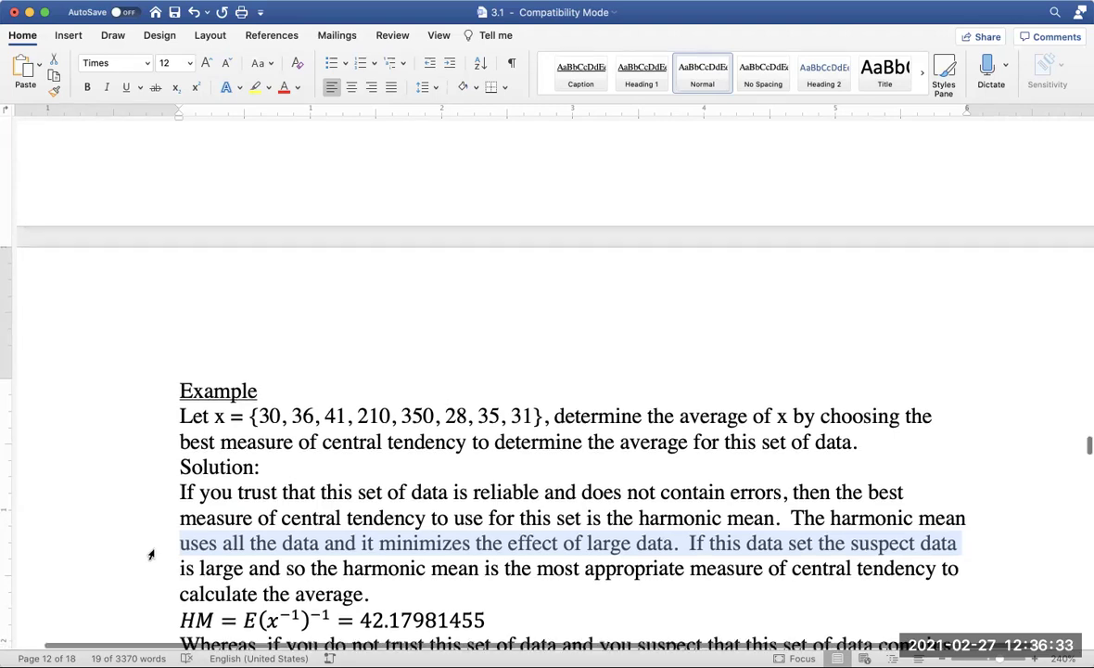
pyautogui.click(151, 582)
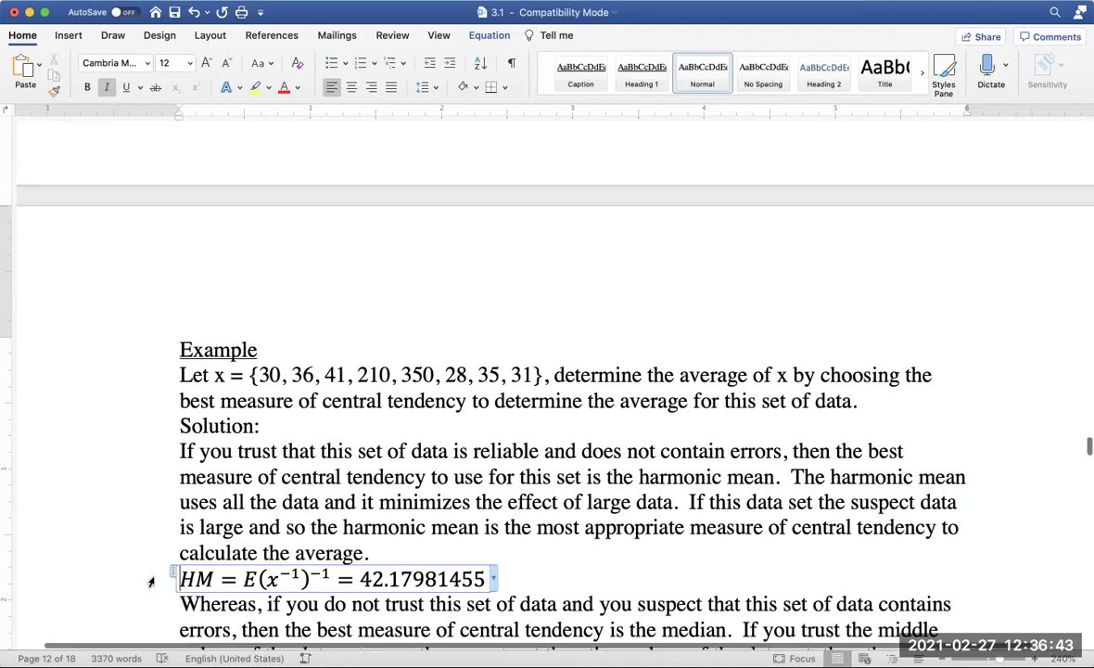
pyautogui.scroll(-1, 151, 581)
# Highlight the large values 210 and 350 in the example's data set to examine them as the suspect data.
pyautogui.click(151, 574)
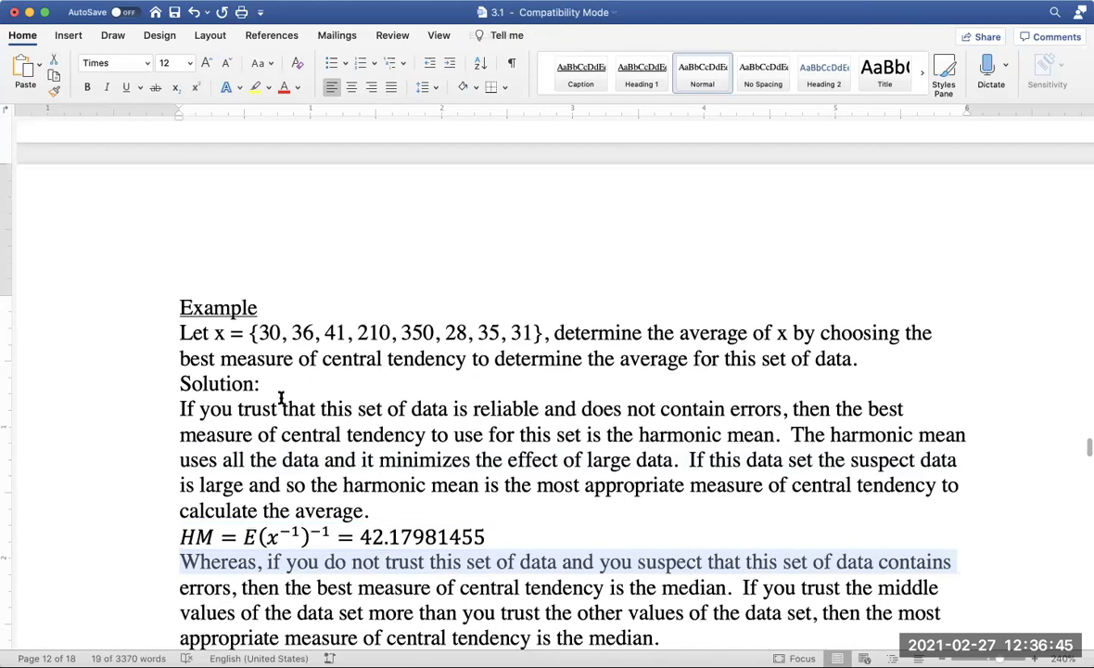
pyautogui.moveTo(432, 332); pyautogui.dragTo(356, 332)
pyautogui.click(378, 332)
pyautogui.moveTo(435, 332); pyautogui.dragTo(352, 332)
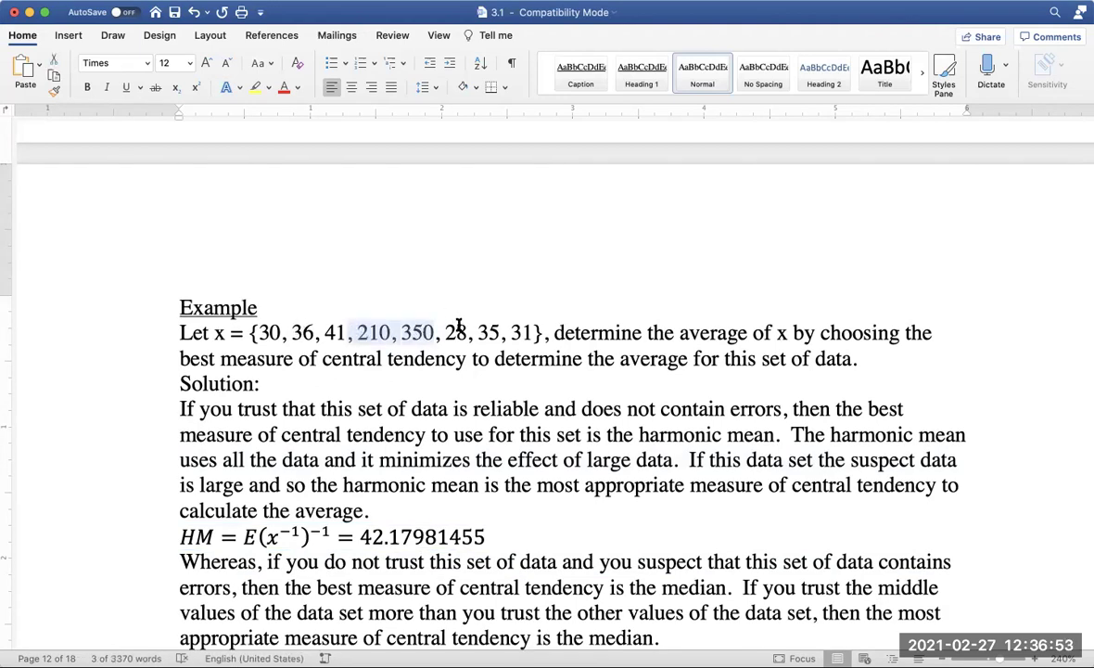
pyautogui.click(376, 327)
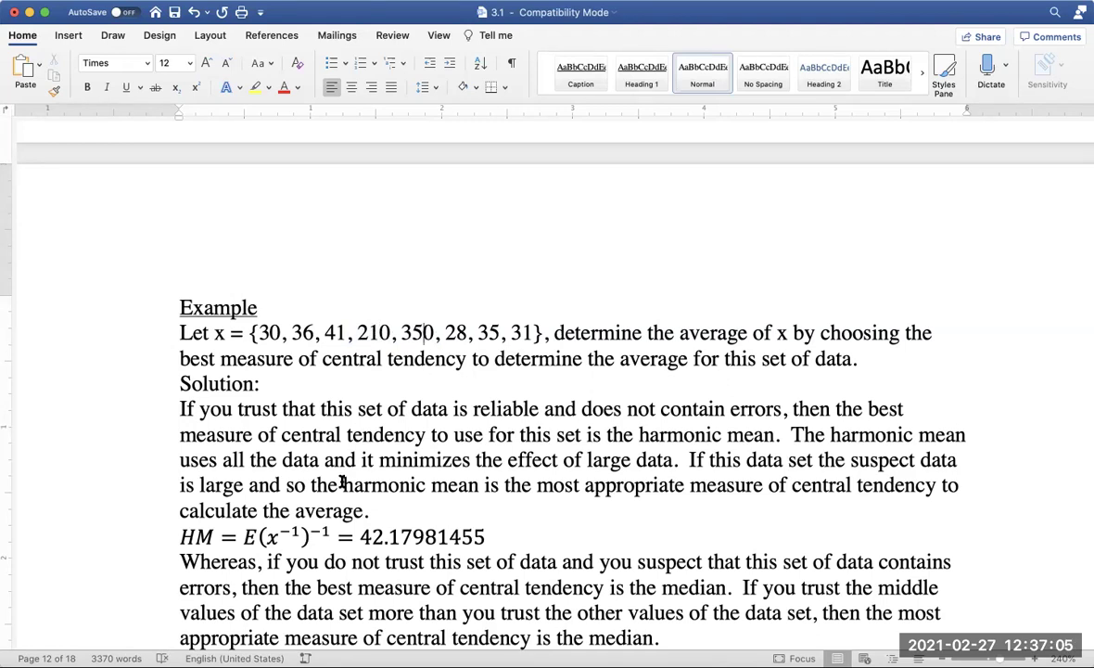
# Examine the median solution, covering the sorted data, the position formula k and the median, and compare it with the harmonic mean.
pyautogui.click(157, 564)
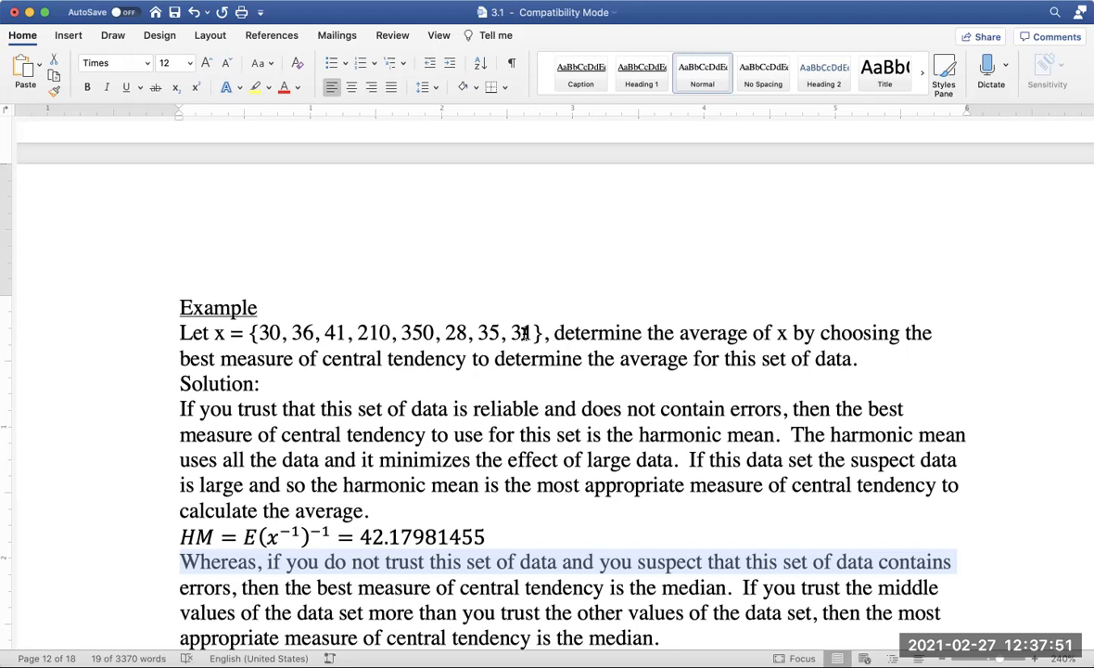
pyautogui.scroll(-5, 524, 333)
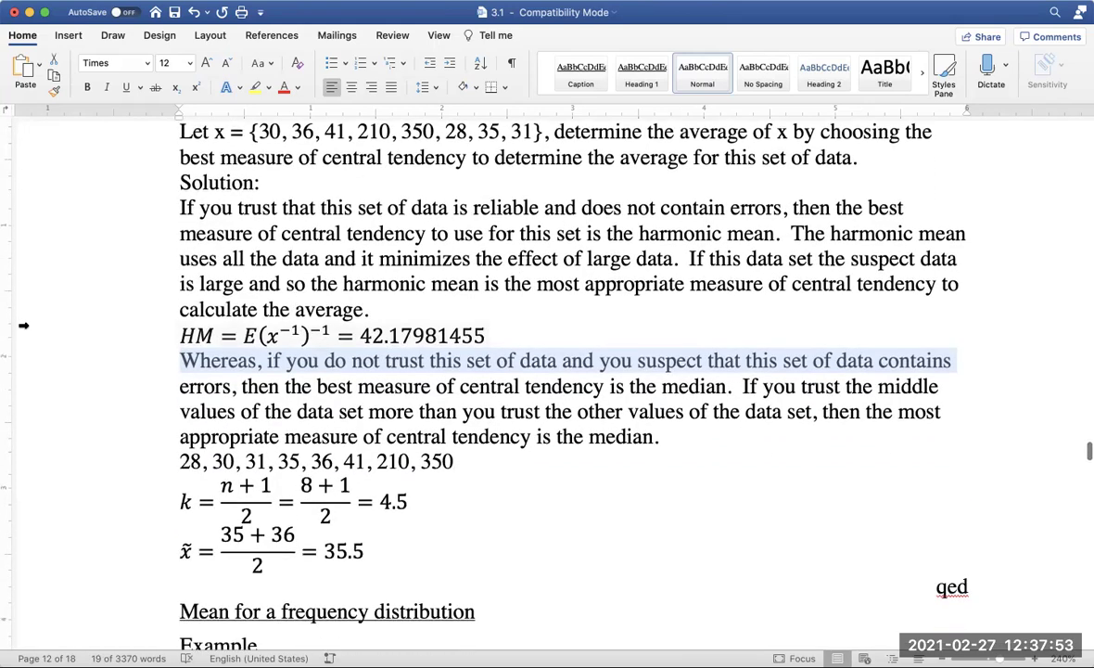
pyautogui.click(119, 461)
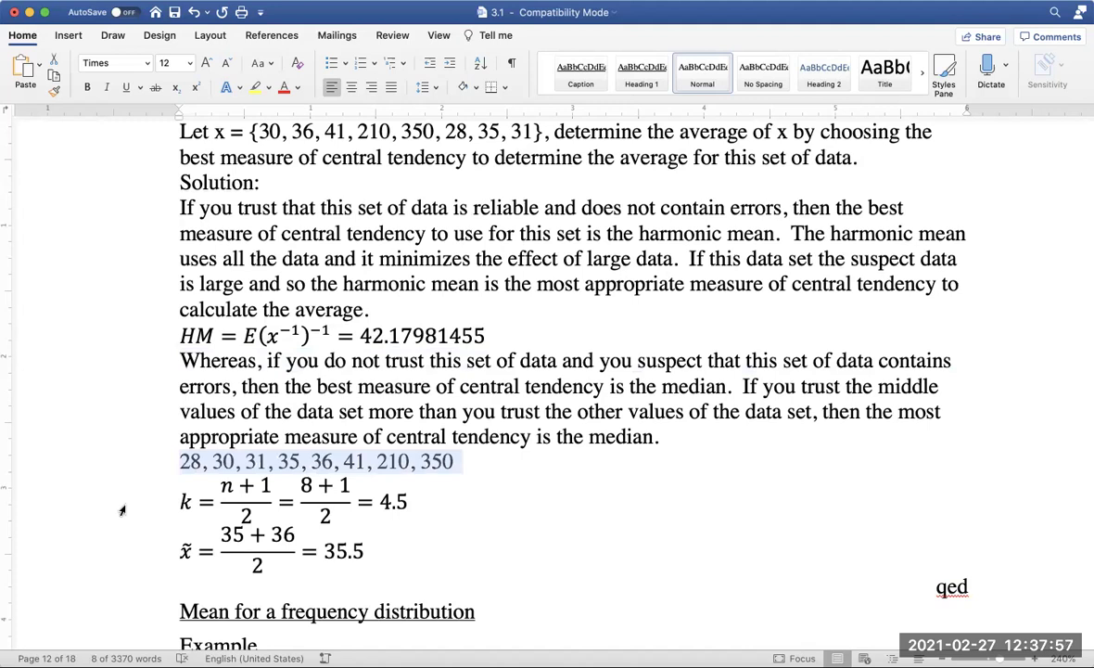
pyautogui.press('Down')
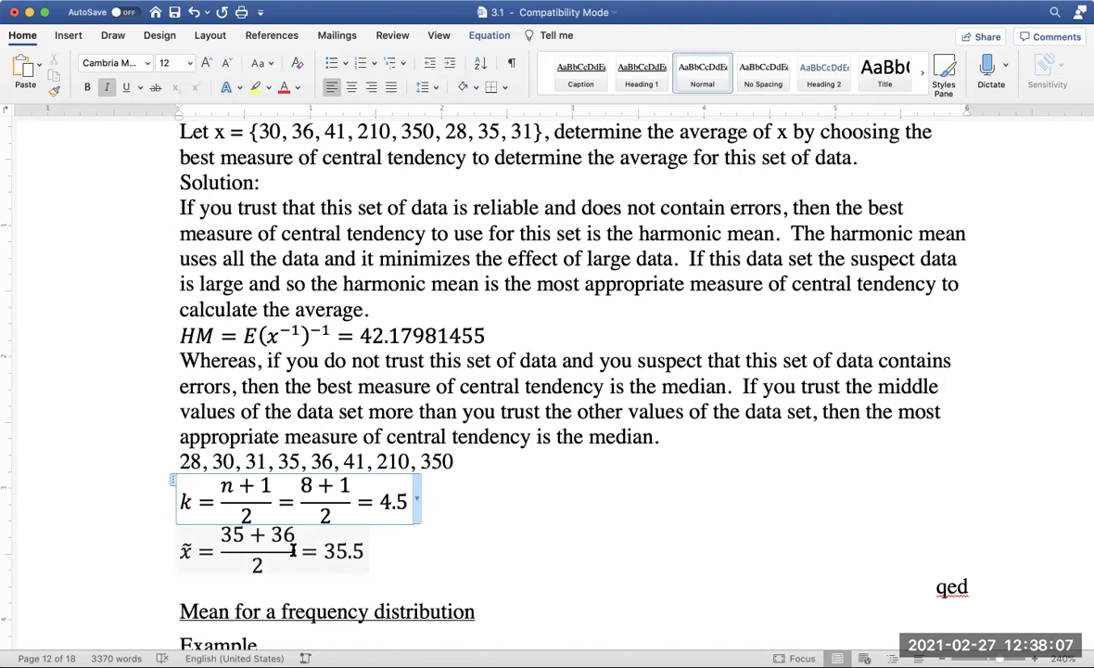
pyautogui.click(345, 551)
pyautogui.moveTo(345, 551); pyautogui.dragTo(326, 552)
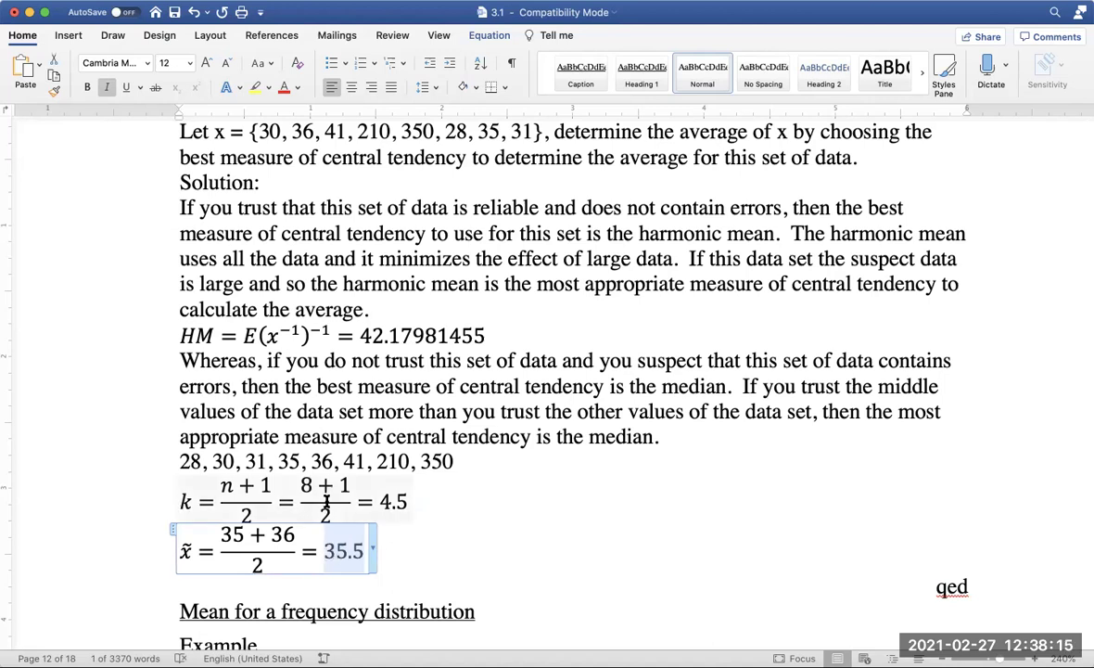
pyautogui.click(361, 335)
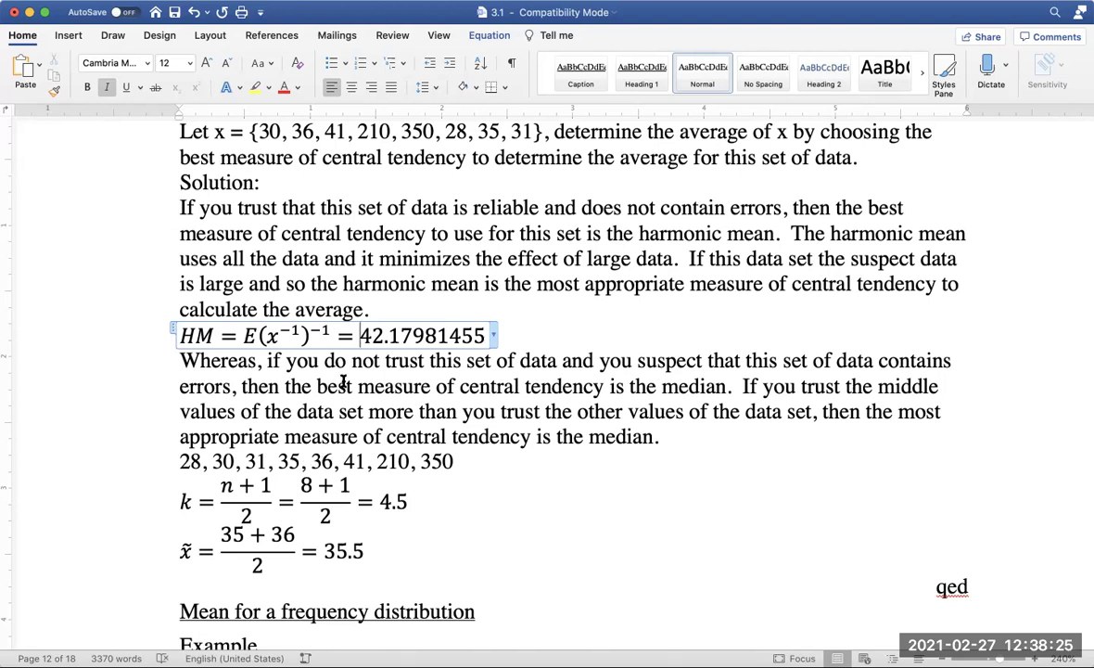
pyautogui.click(306, 469)
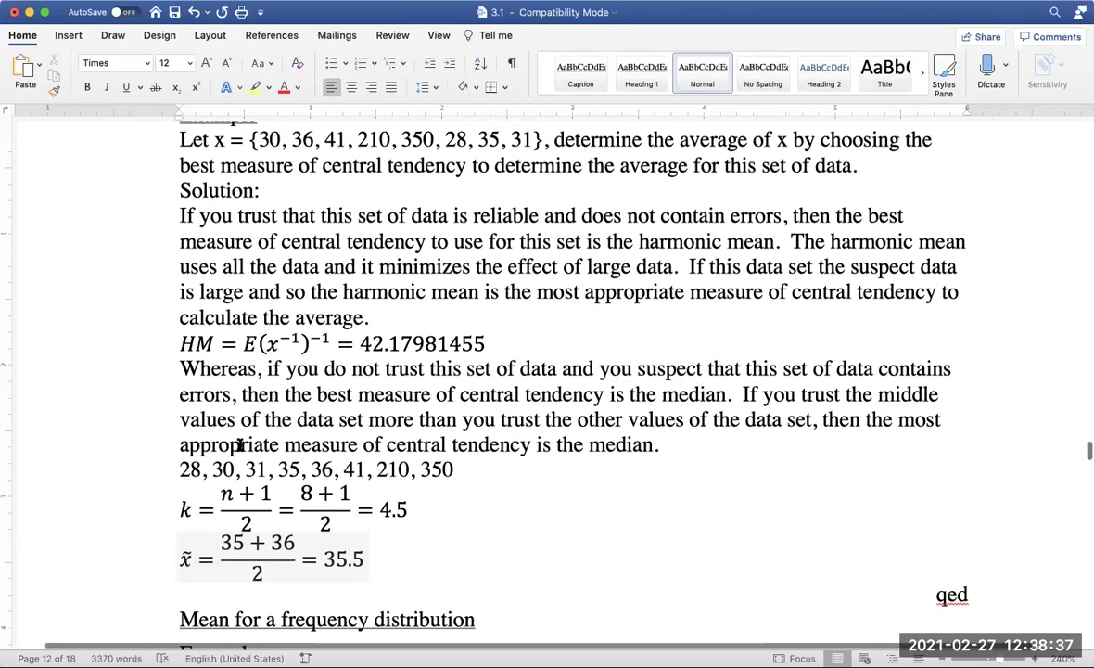
# Examine the first example under "Mean for a frequency distribution", from its data set through the sample mean calculation.
pyautogui.scroll(-5, 124, 349)
pyautogui.click(130, 378)
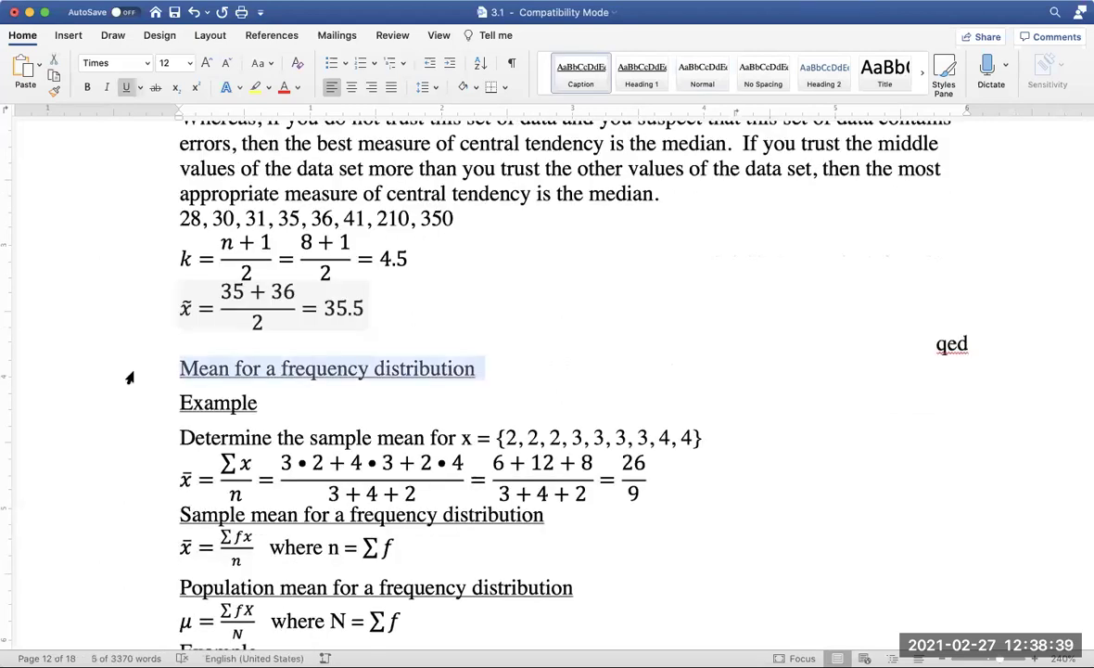
pyautogui.click(137, 436)
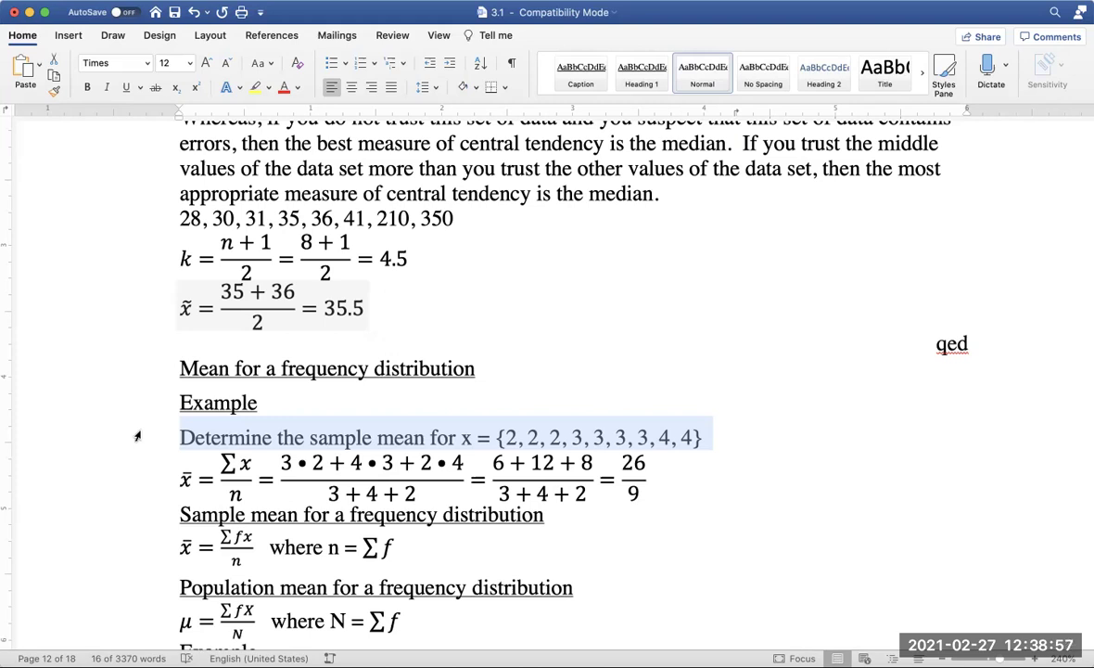
pyautogui.click(150, 476)
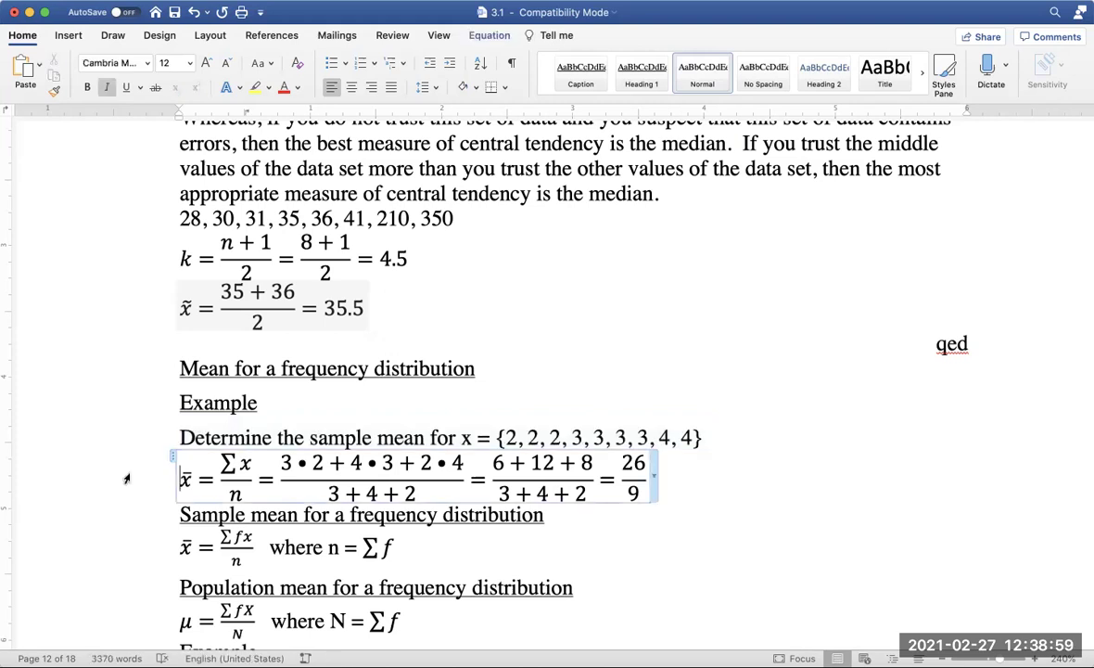
pyautogui.click(122, 493)
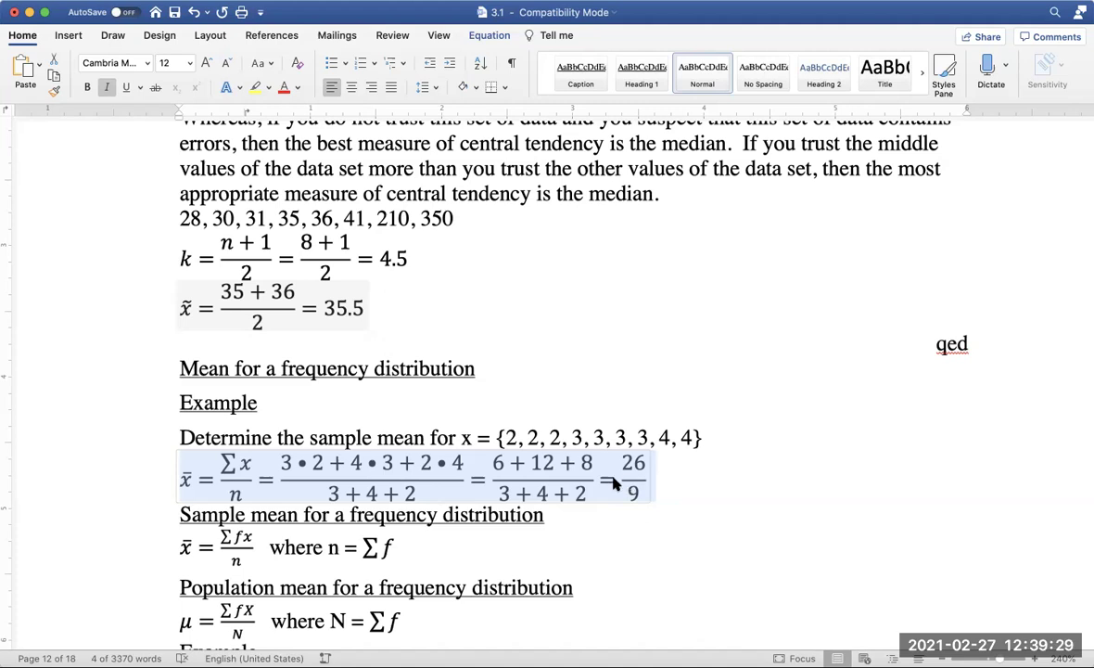
pyautogui.click(565, 524)
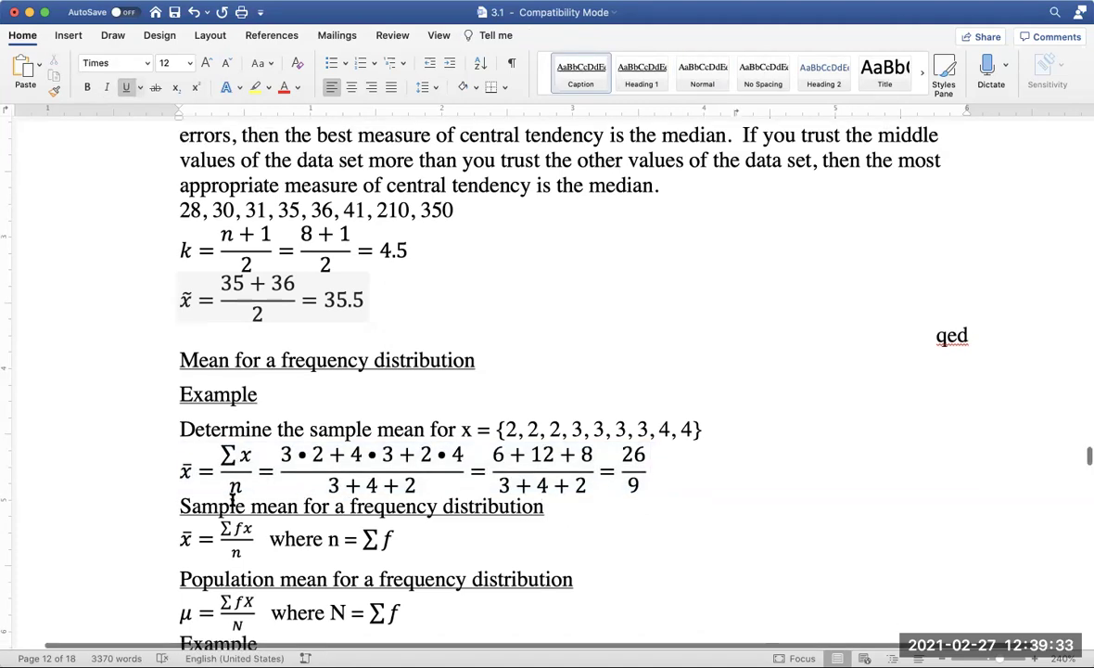
# Relate the repeated 2s in the data set to the sample mean formula, and review the population mean formula for a frequency distribution.
pyautogui.scroll(-1, 556, 464)
pyautogui.press('Right')
pyautogui.moveTo(561, 408); pyautogui.dragTo(502, 408)
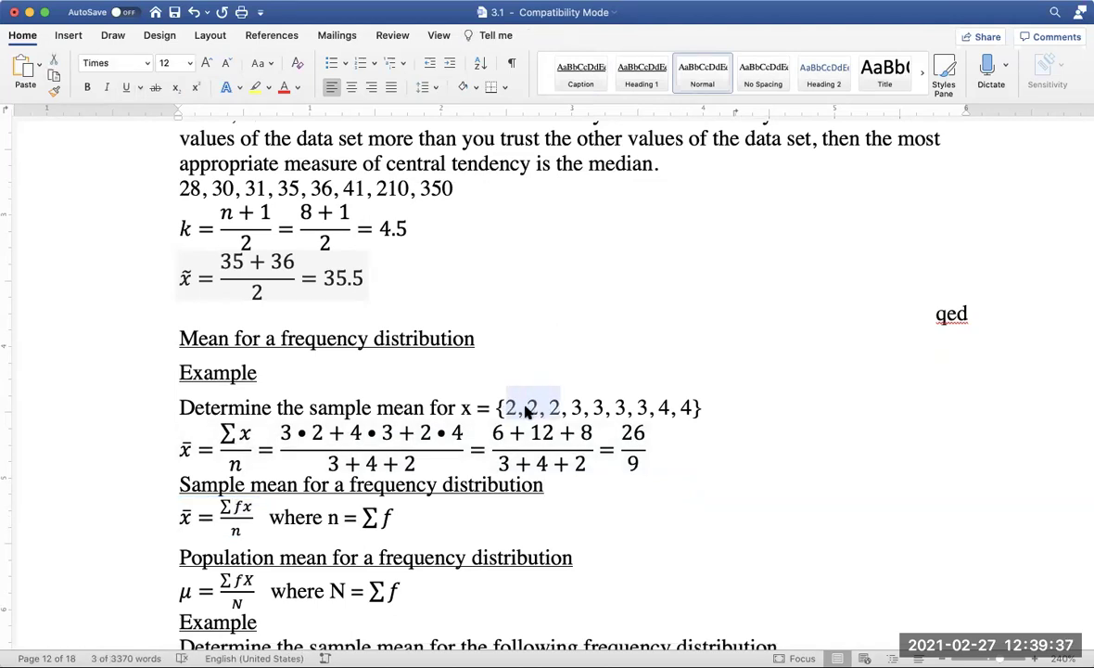
pyautogui.click(246, 509)
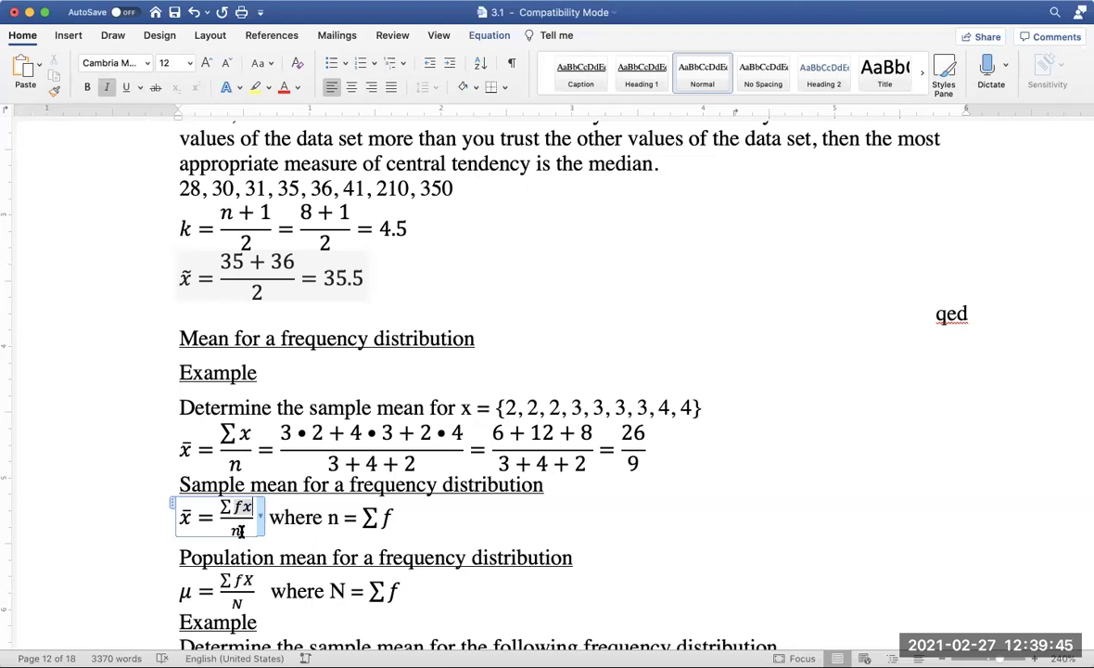
pyautogui.click(182, 521)
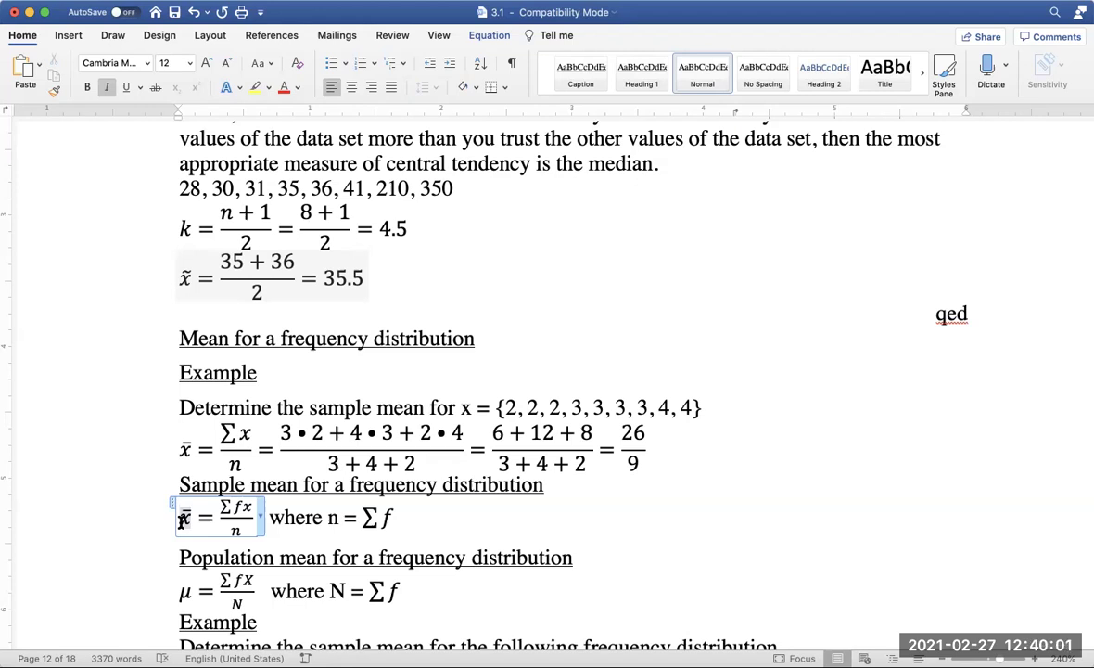
pyautogui.scroll(-3, 167, 464)
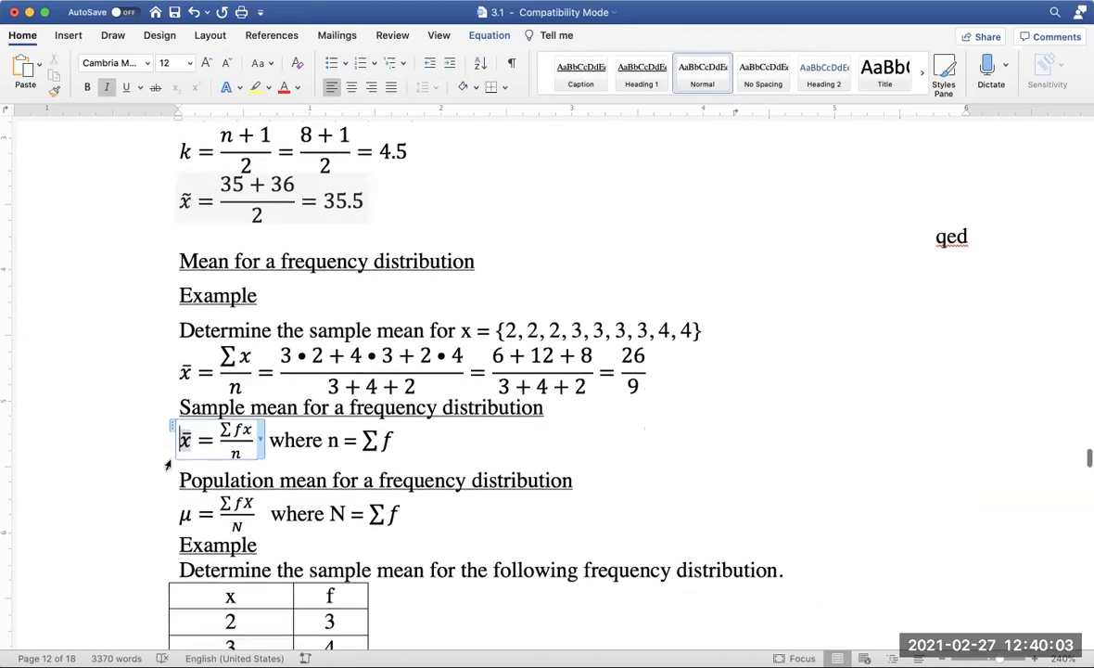
pyautogui.click(158, 453)
pyautogui.click(150, 488)
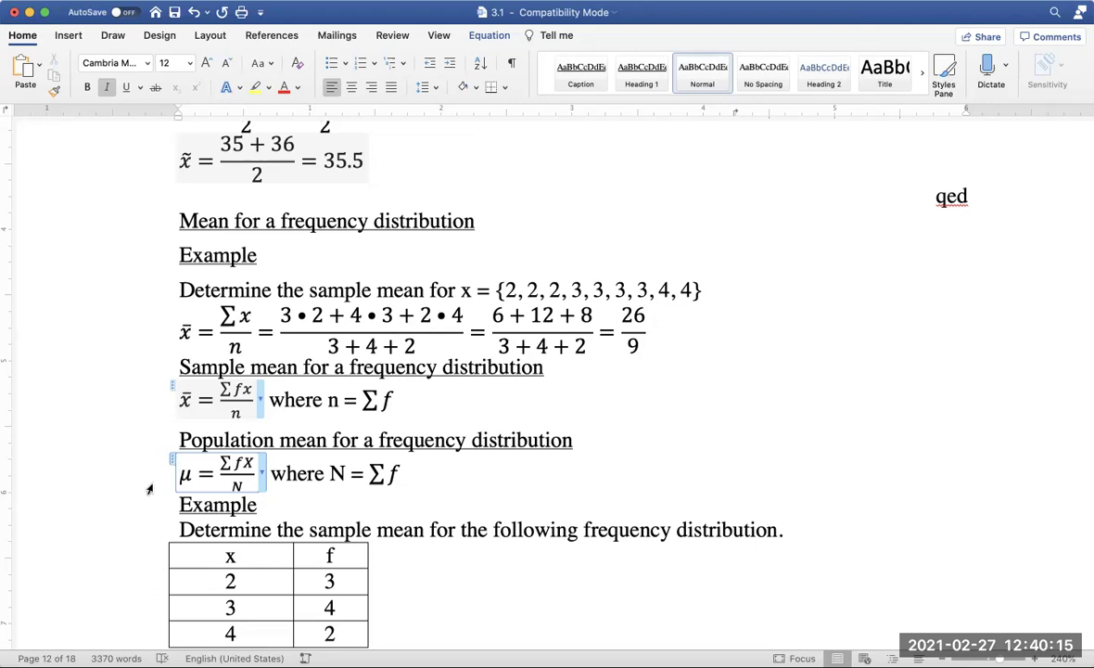
# Examine the frequency table example and its solution table, highlighting the f and fx columns and checking their sums.
pyautogui.scroll(-5, 149, 488)
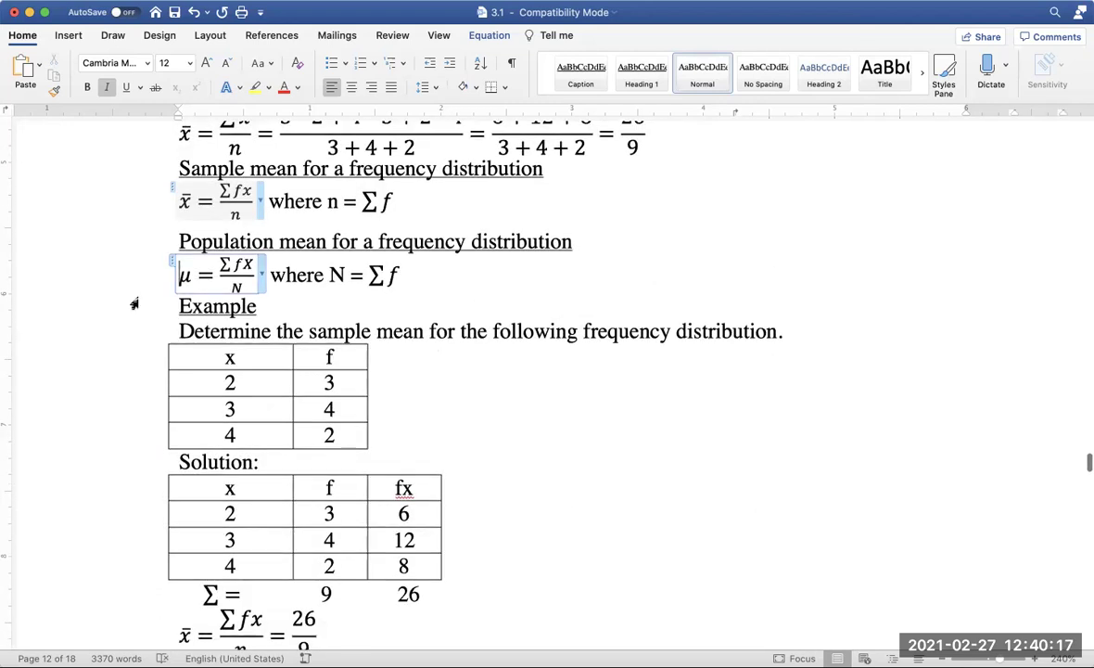
pyautogui.scroll(-1, 135, 303)
pyautogui.click(135, 303)
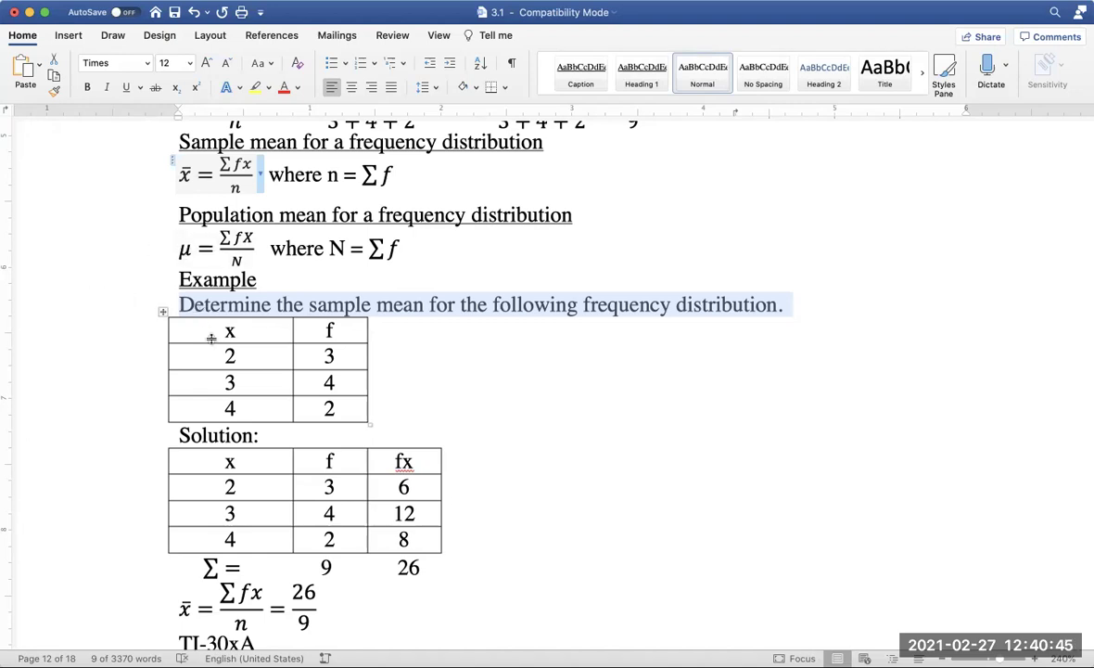
pyautogui.click(340, 359)
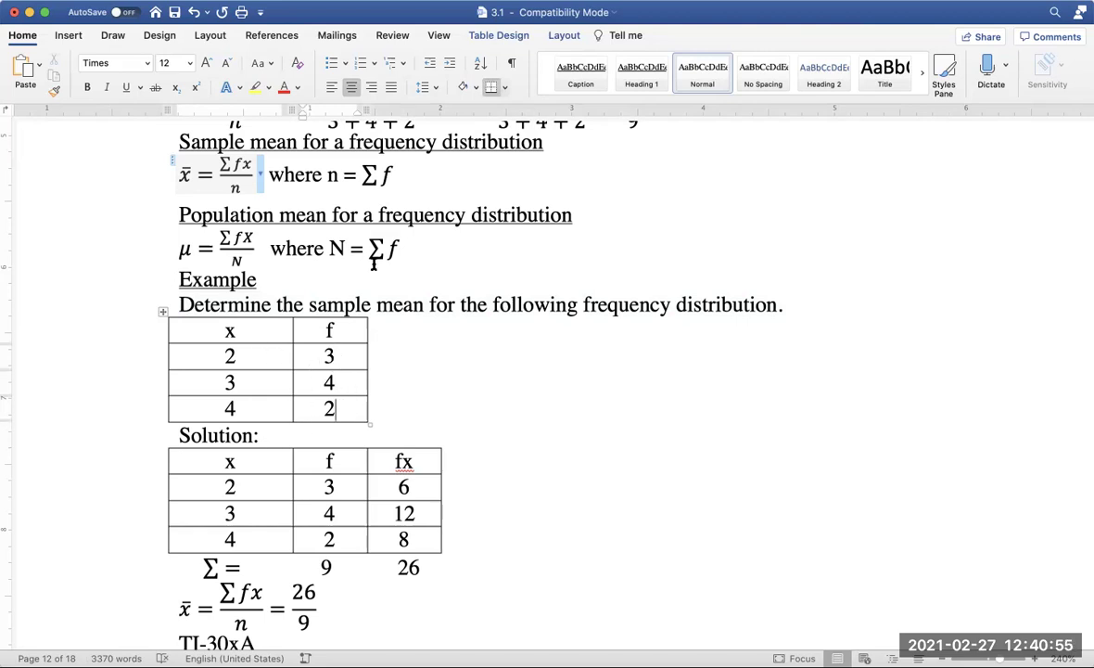
pyautogui.click(414, 461)
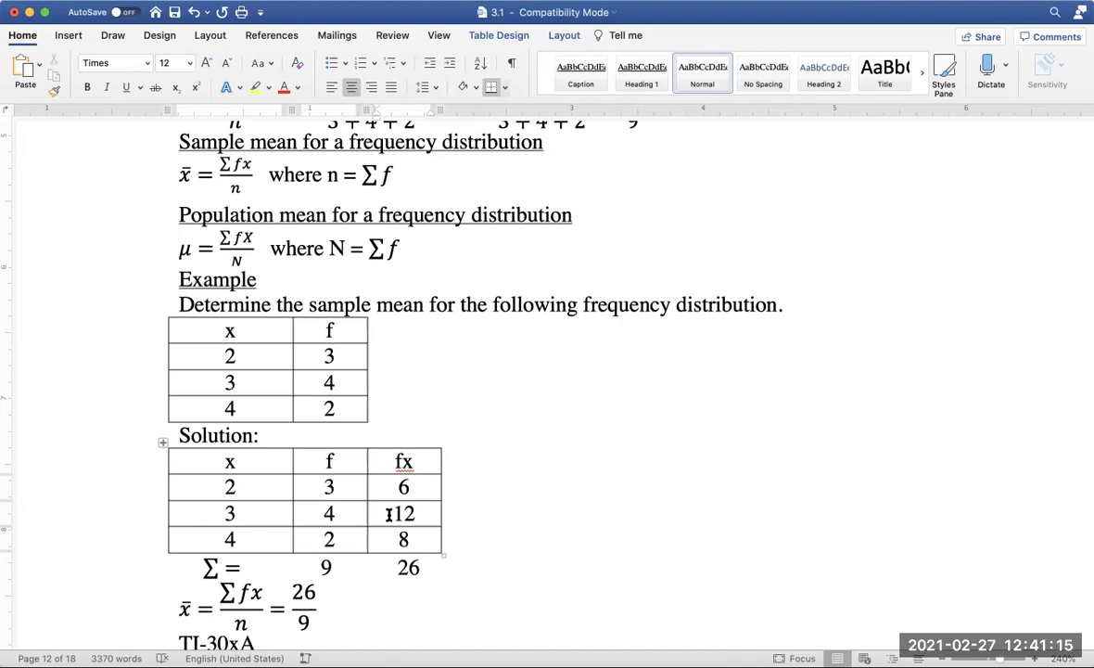
pyautogui.moveTo(350, 480); pyautogui.dragTo(350, 538)
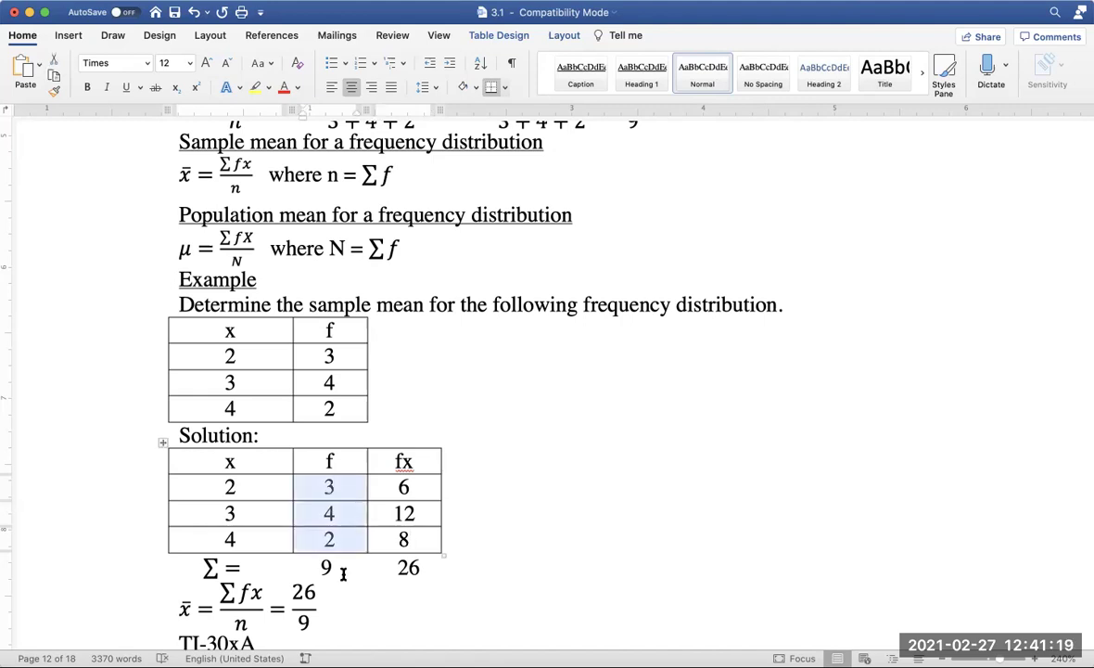
pyautogui.click(398, 506)
pyautogui.moveTo(415, 488); pyautogui.dragTo(424, 535)
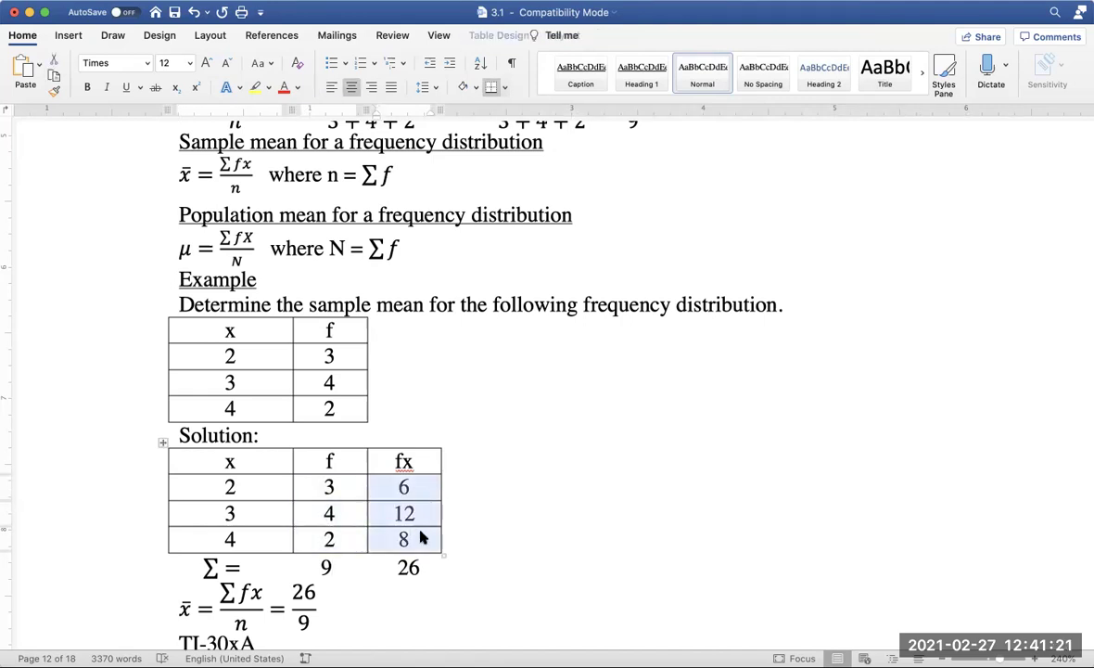
pyautogui.click(421, 566)
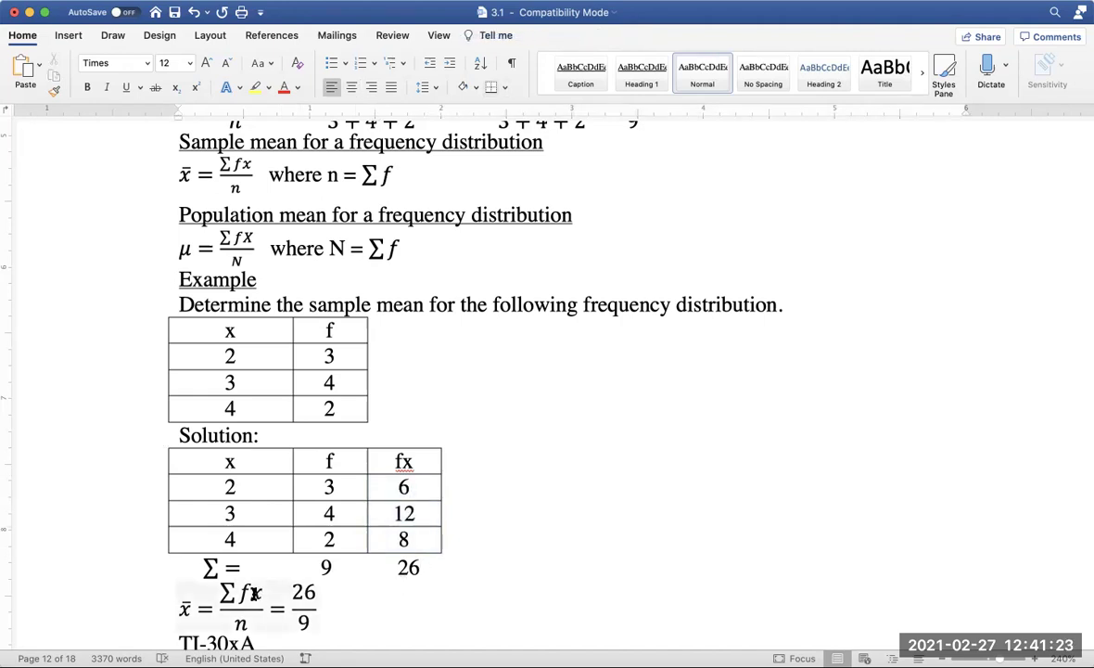
# Compare the sample mean formula below the solution table with the earlier worked calculation and the fx column.
pyautogui.click(246, 591)
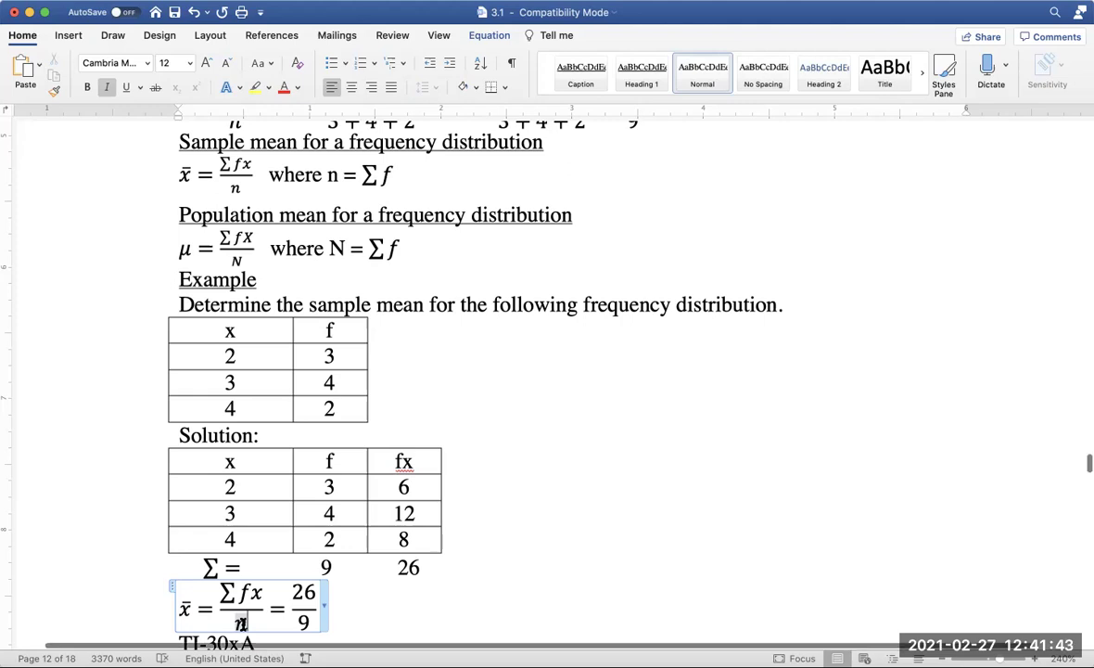
pyautogui.scroll(4, 241, 623)
pyautogui.scroll(-1, 241, 624)
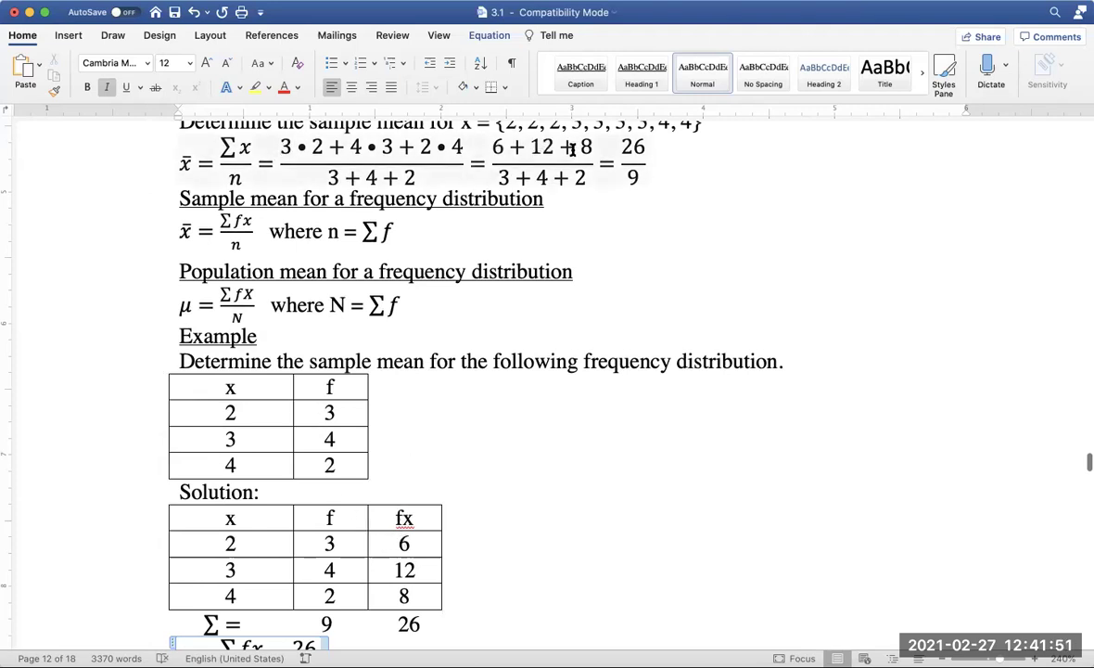
pyautogui.click(418, 545)
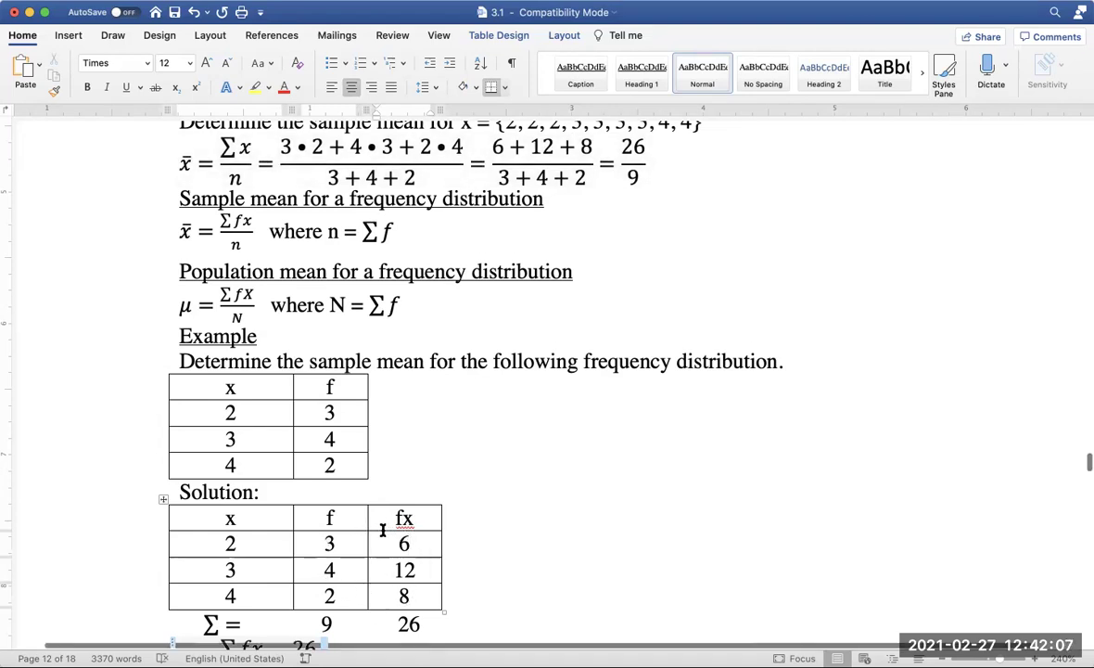
# Review the TI-30xA, TI-83 and Excel instructions for the sample mean, comparing them with the frequency table example.
pyautogui.scroll(-5, 382, 529)
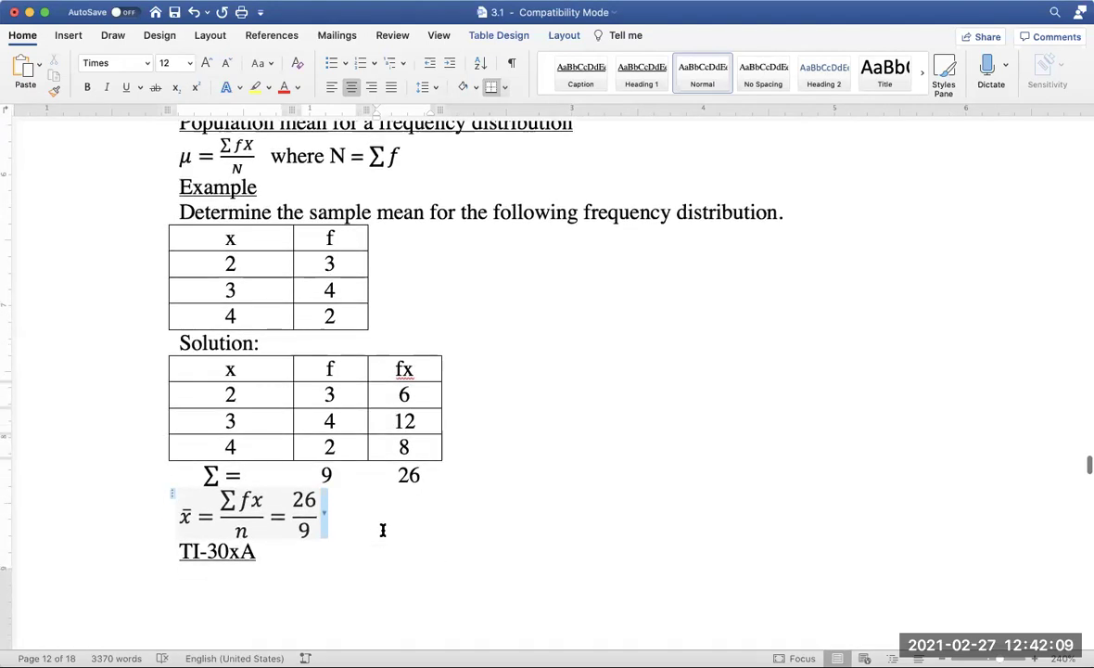
pyautogui.scroll(-8, 382, 530)
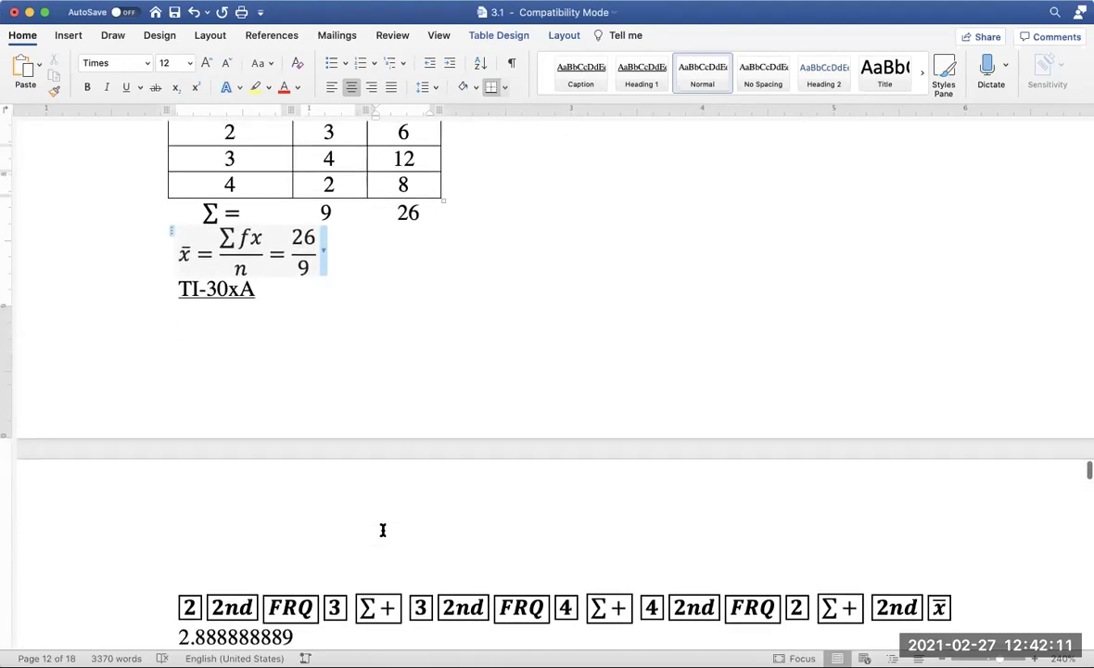
pyautogui.scroll(-4, 382, 530)
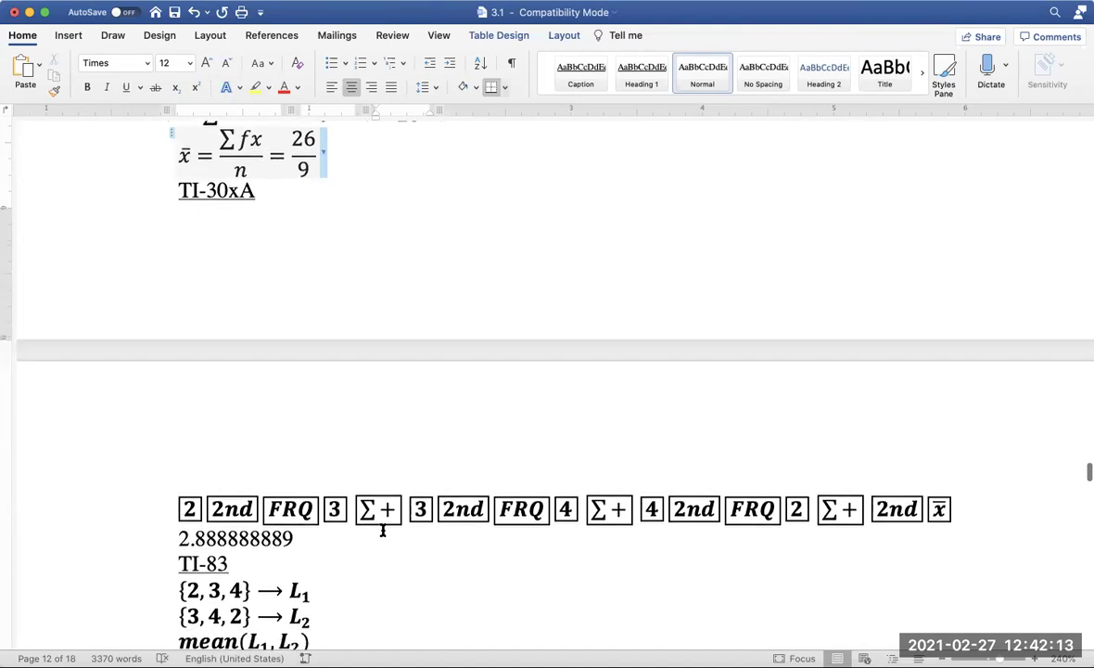
pyautogui.scroll(-1, 382, 529)
pyautogui.scroll(-2, 382, 529)
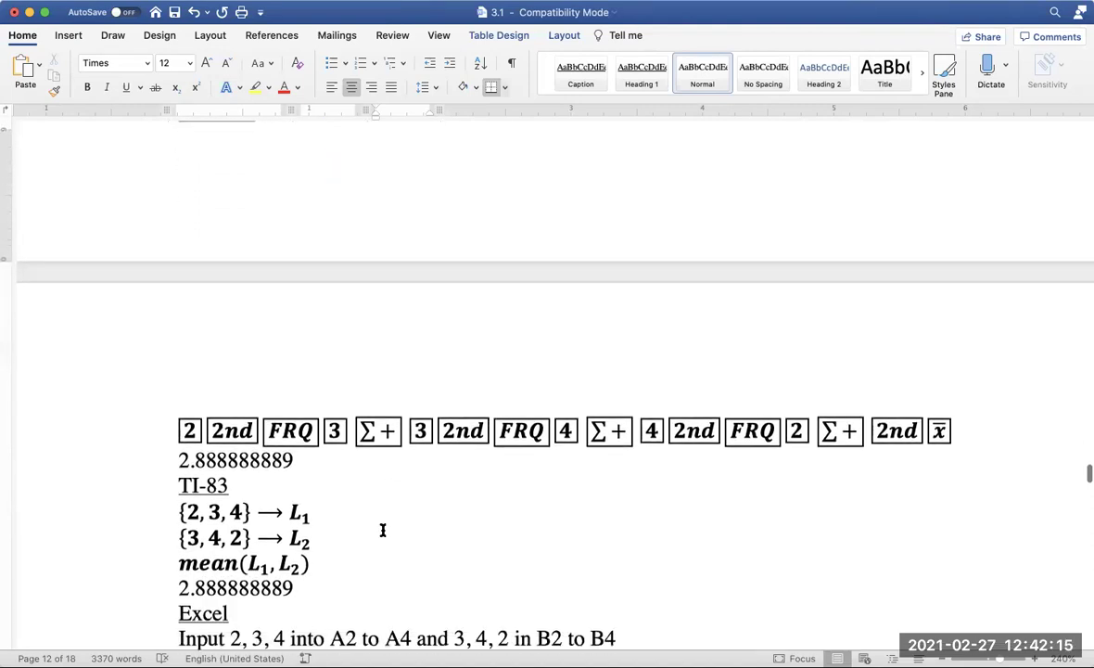
pyautogui.scroll(-1, 382, 530)
pyautogui.scroll(2, 382, 529)
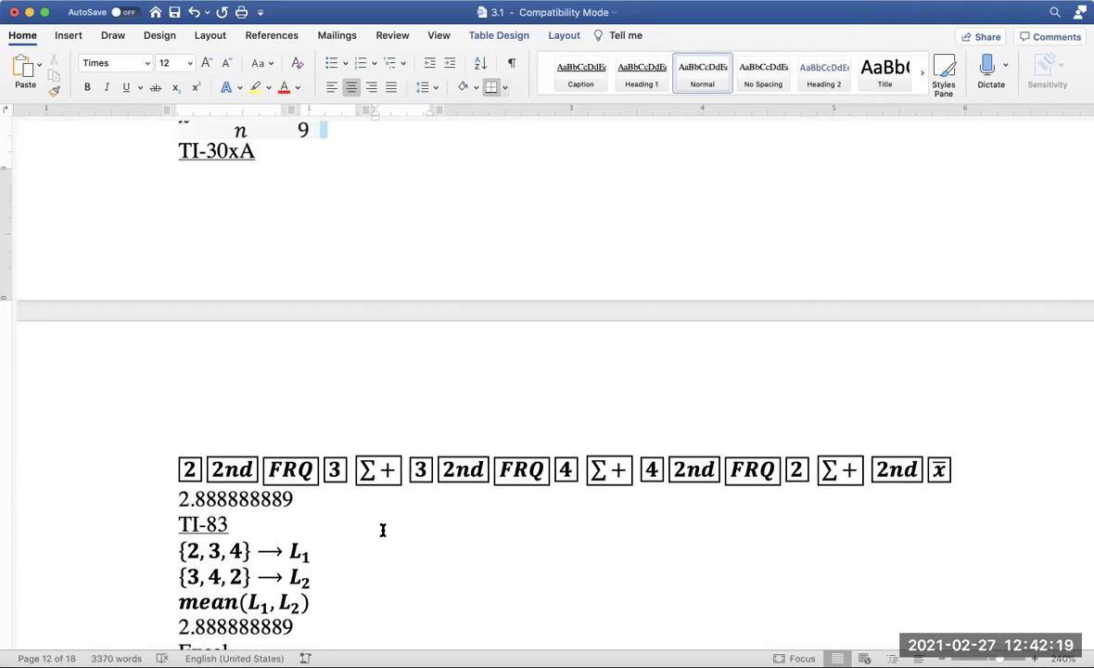
pyautogui.scroll(15, 382, 530)
pyautogui.scroll(3, 382, 530)
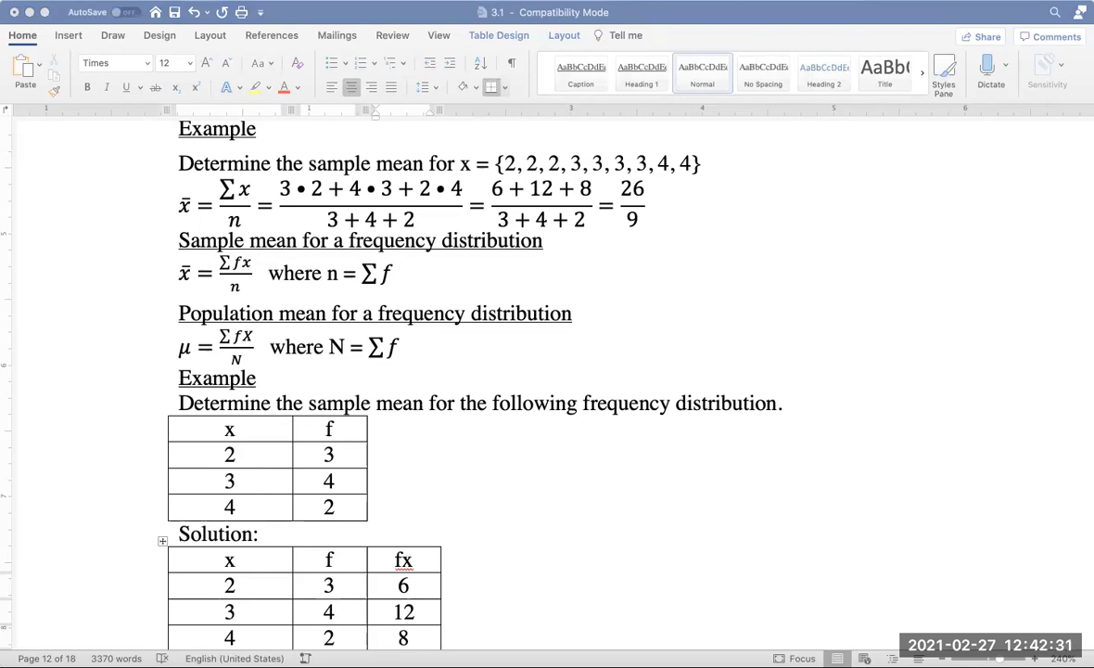
# Switch to the TI-SmartView CE calculator and store the x values {2,3,4} in list L1.
pyautogui.press('super+Tab')
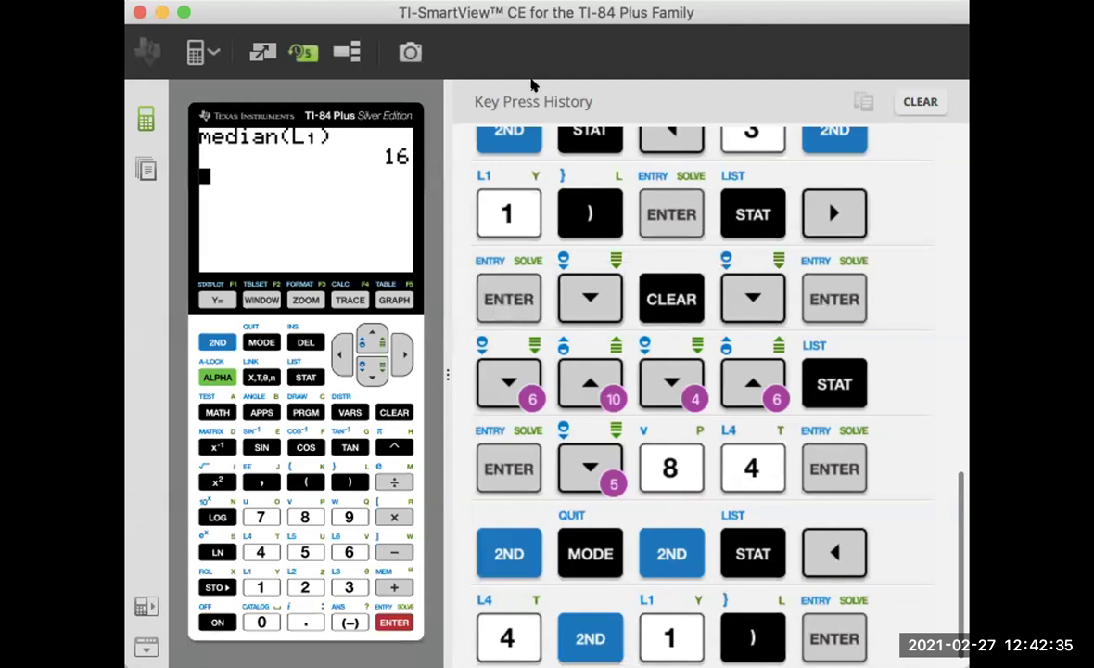
pyautogui.click(217, 342)
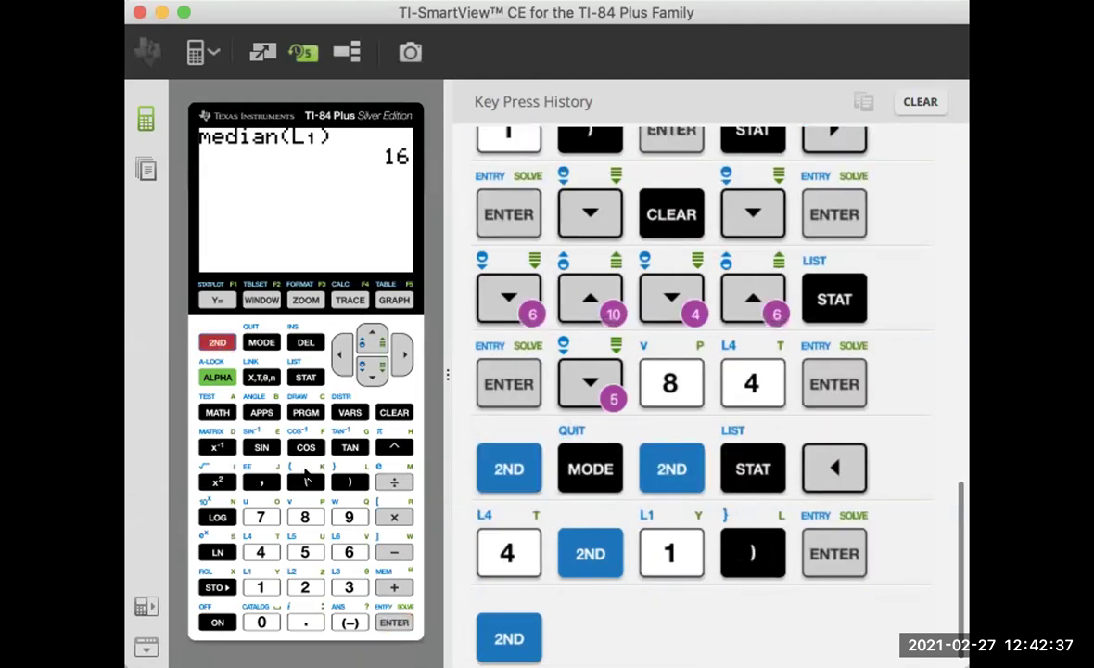
pyautogui.click(306, 481)
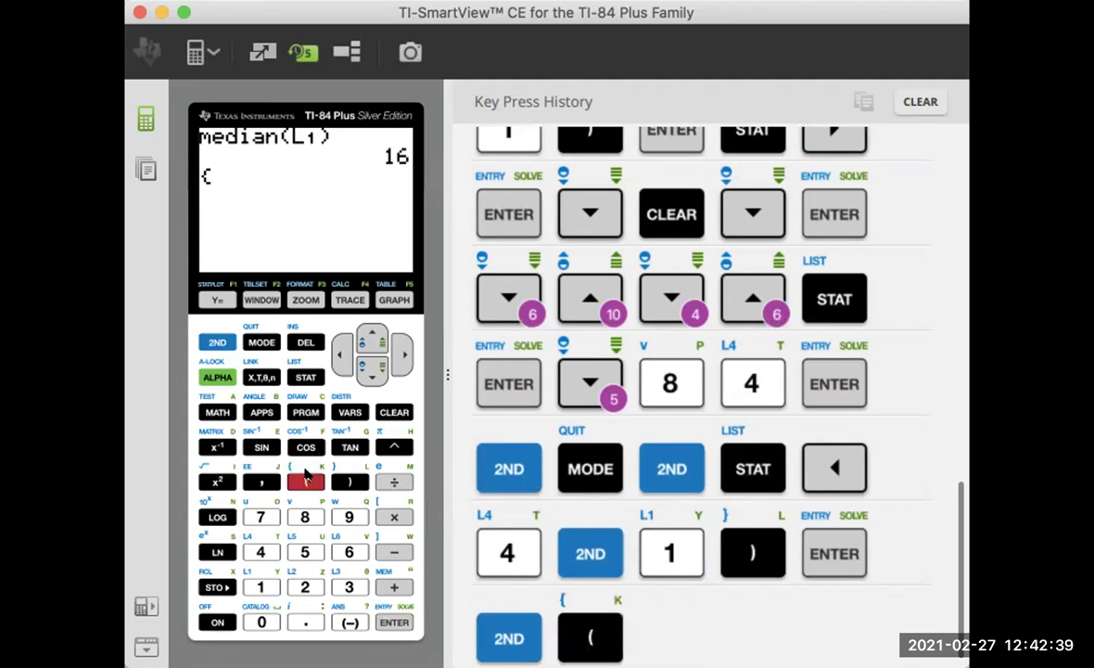
pyautogui.write('2,3,4')
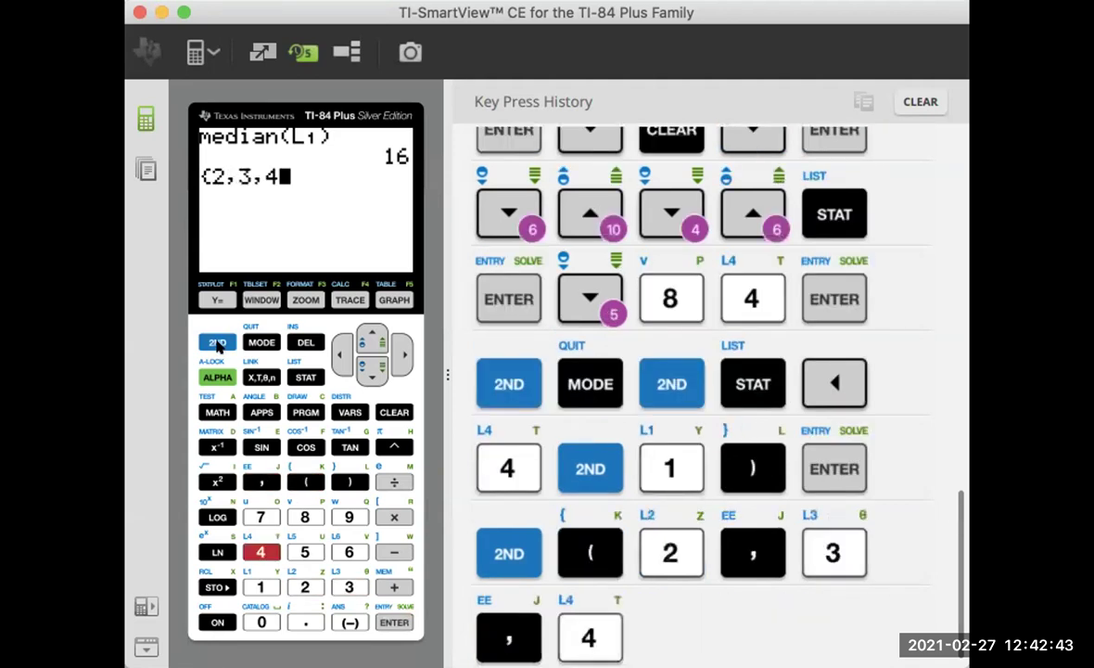
pyautogui.press('shift')
pyautogui.press(')')
pyautogui.press('>')
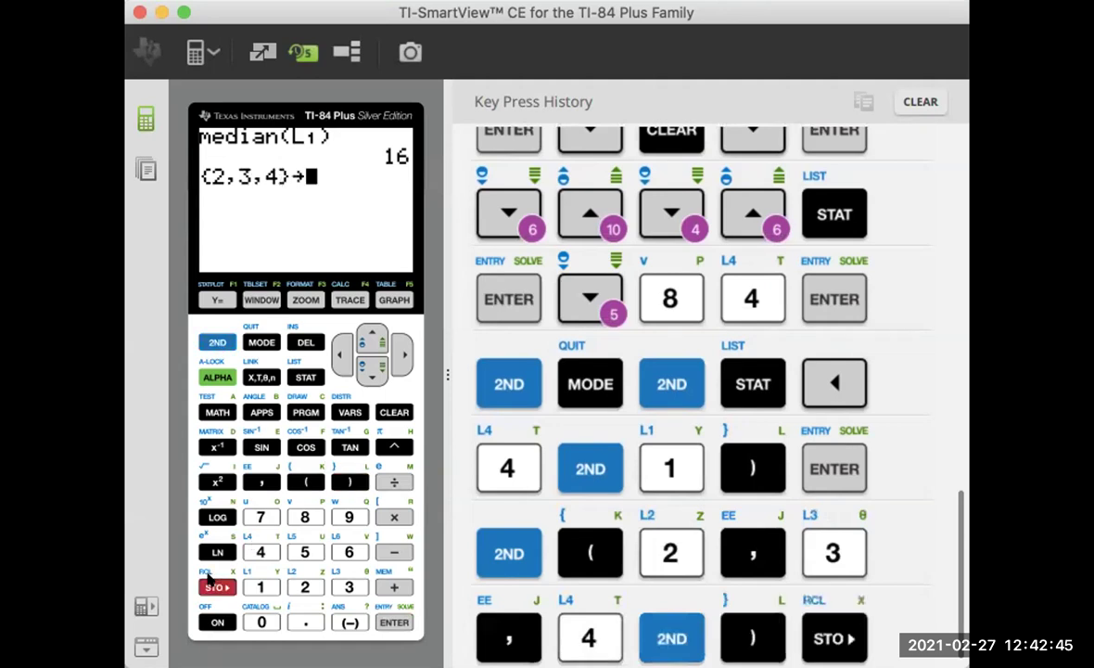
pyautogui.click(206, 339)
pyautogui.click(257, 581)
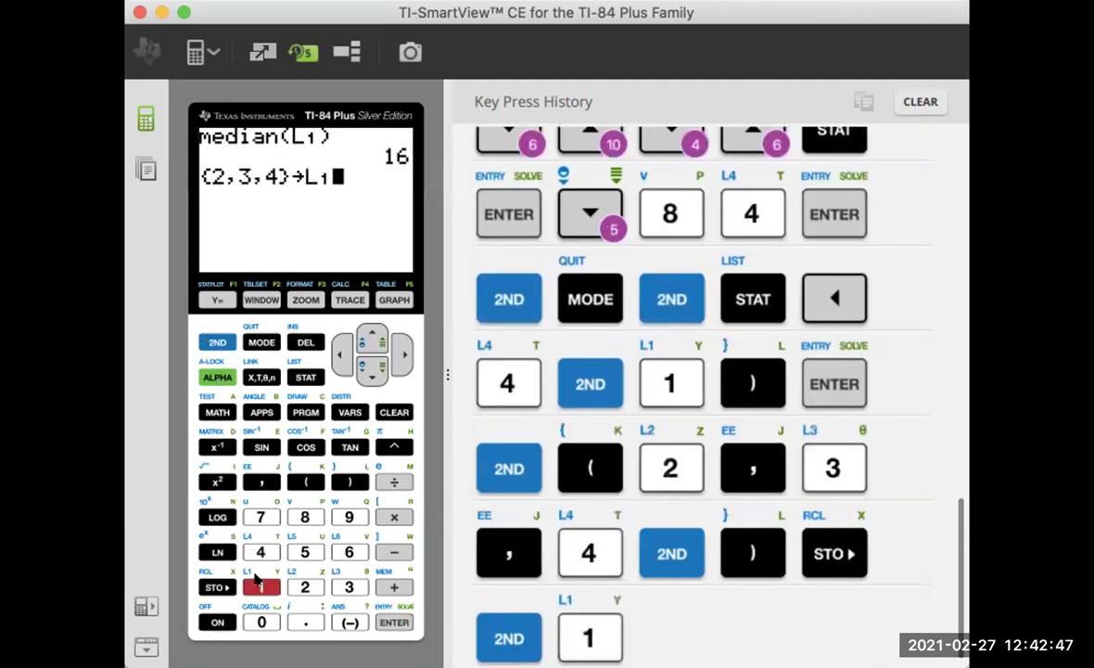
pyautogui.press('Return')
# Store the frequencies {3,4,2} in list L2.
pyautogui.click(204, 342)
pyautogui.click(306, 481)
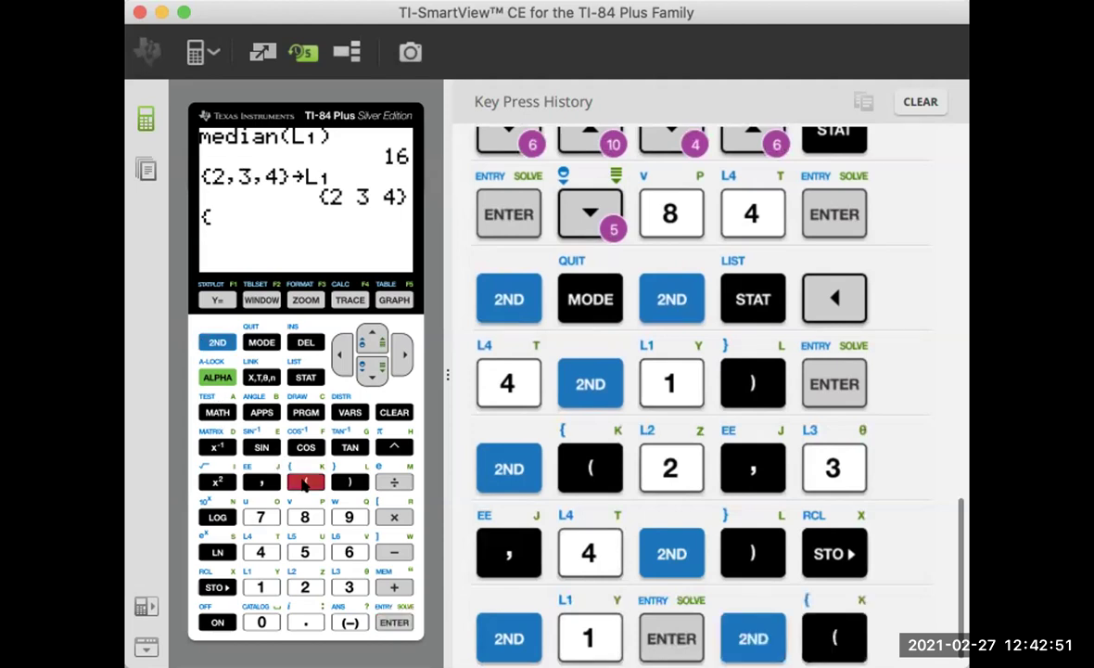
pyautogui.write('3,4')
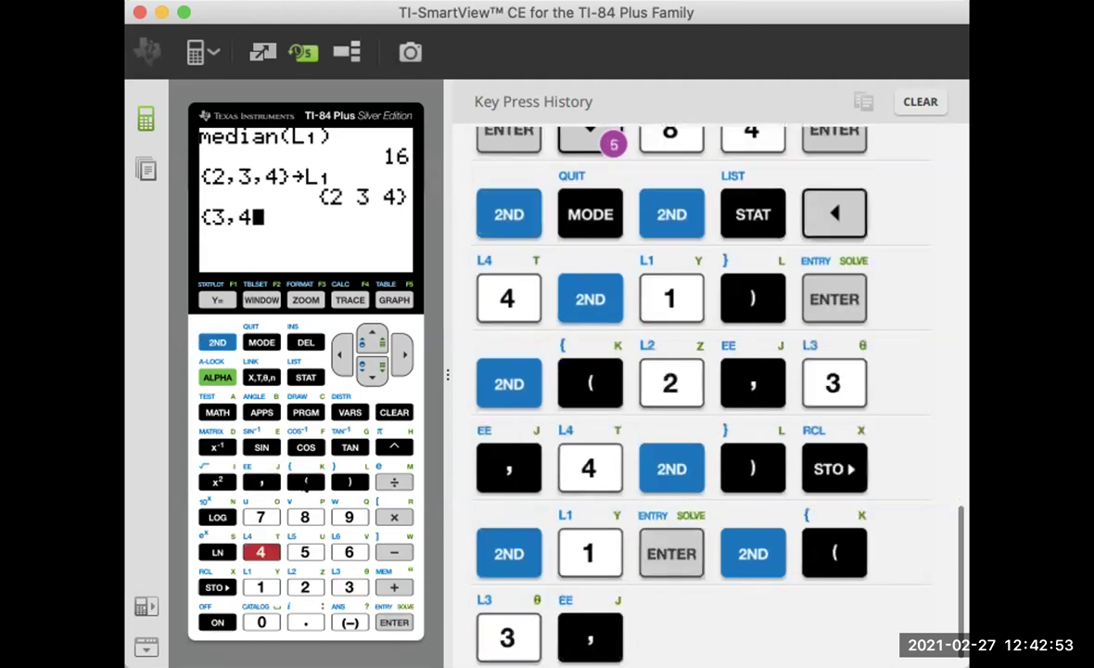
pyautogui.write(',2')
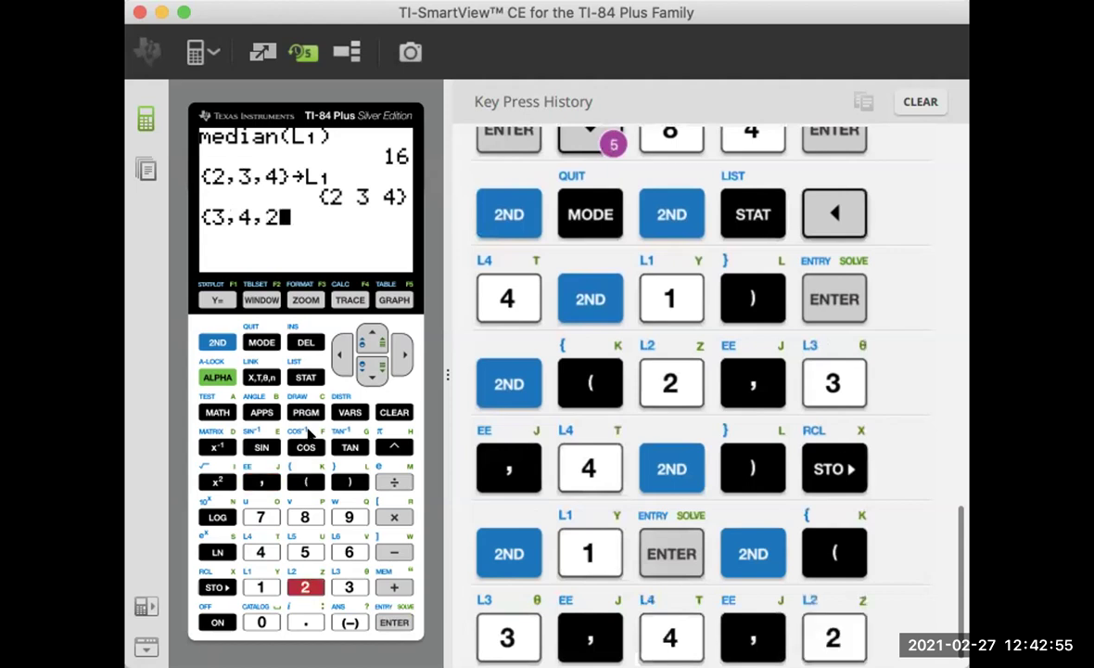
pyautogui.click(211, 343)
pyautogui.click(349, 479)
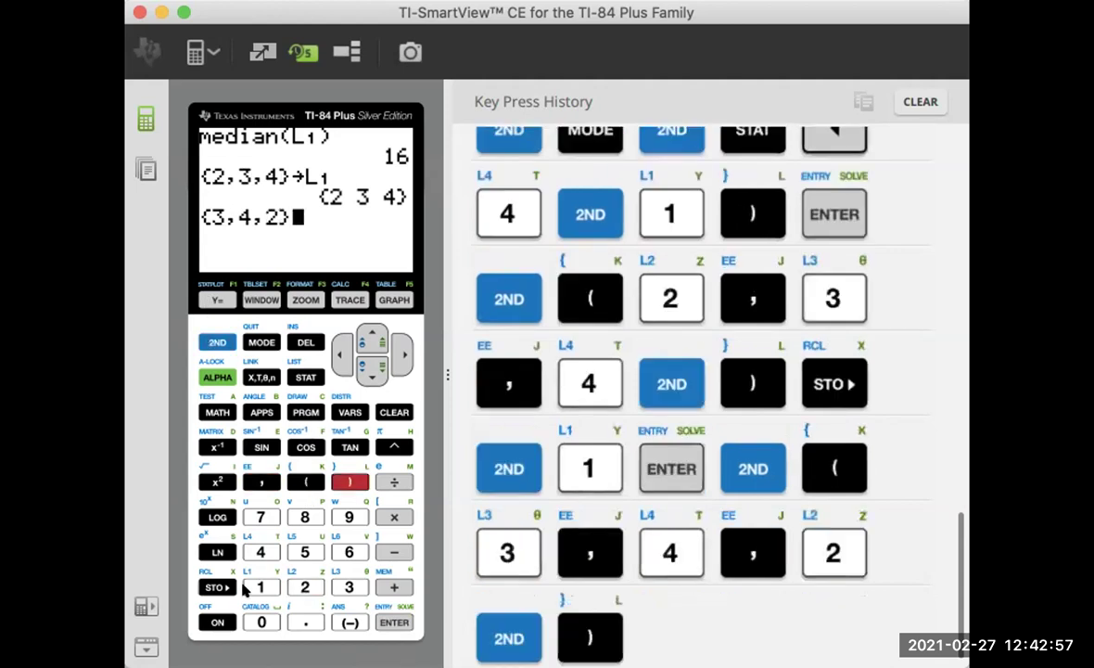
pyautogui.click(217, 586)
pyautogui.click(213, 342)
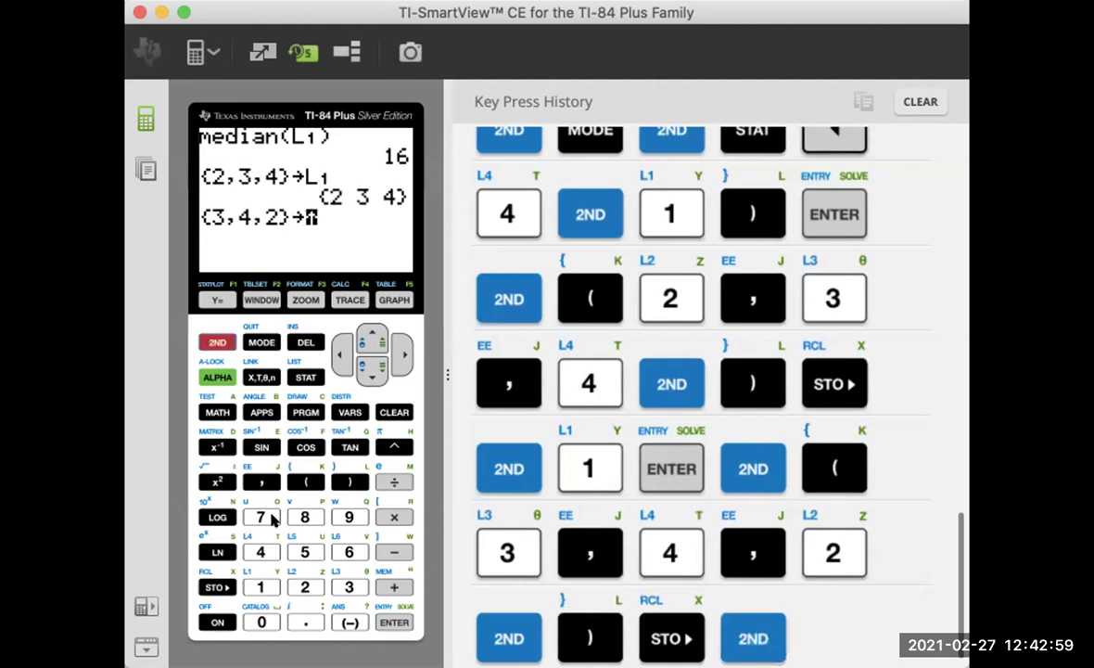
pyautogui.click(301, 584)
pyautogui.click(392, 621)
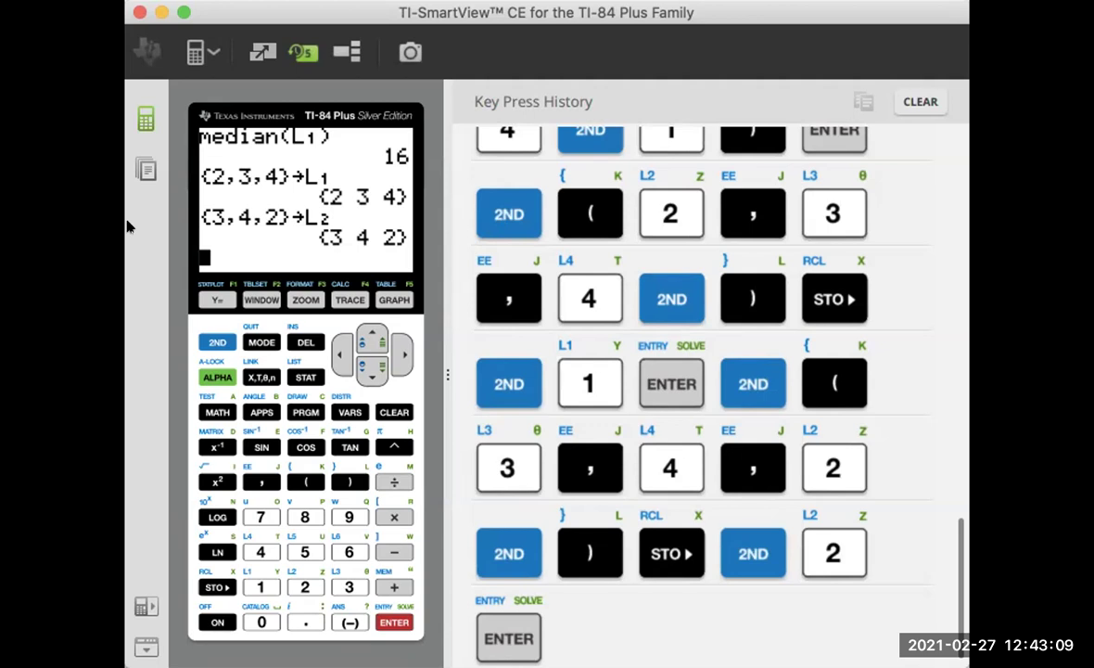
# Calculate the mean of the frequency distribution with mean(L1,L2).
pyautogui.click(211, 339)
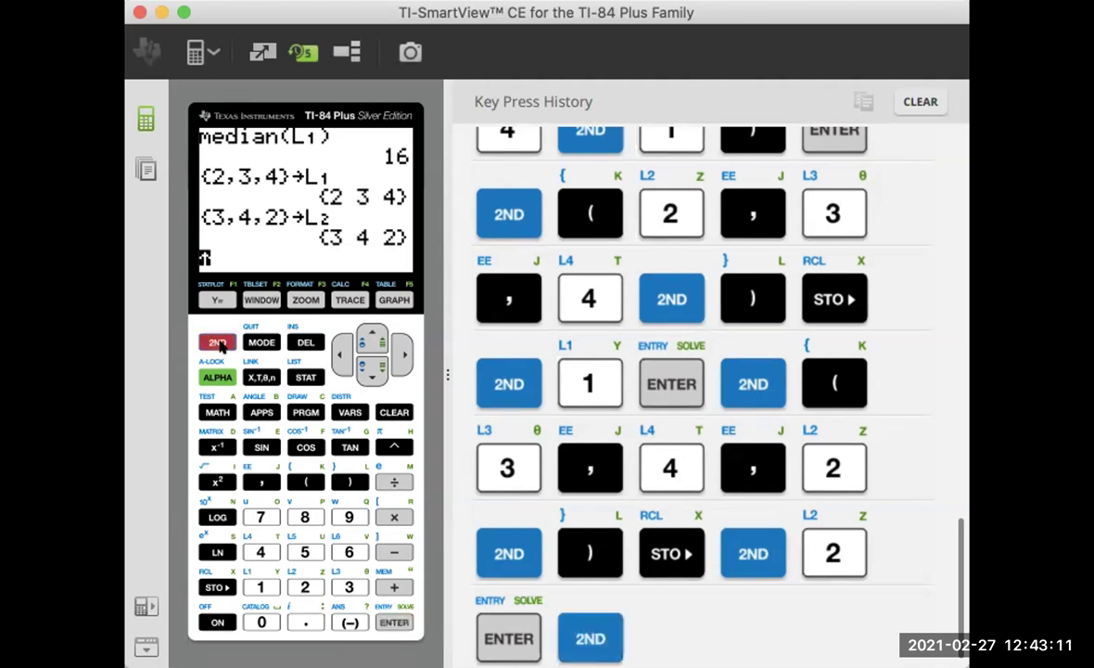
pyautogui.click(307, 377)
pyautogui.press('Left')
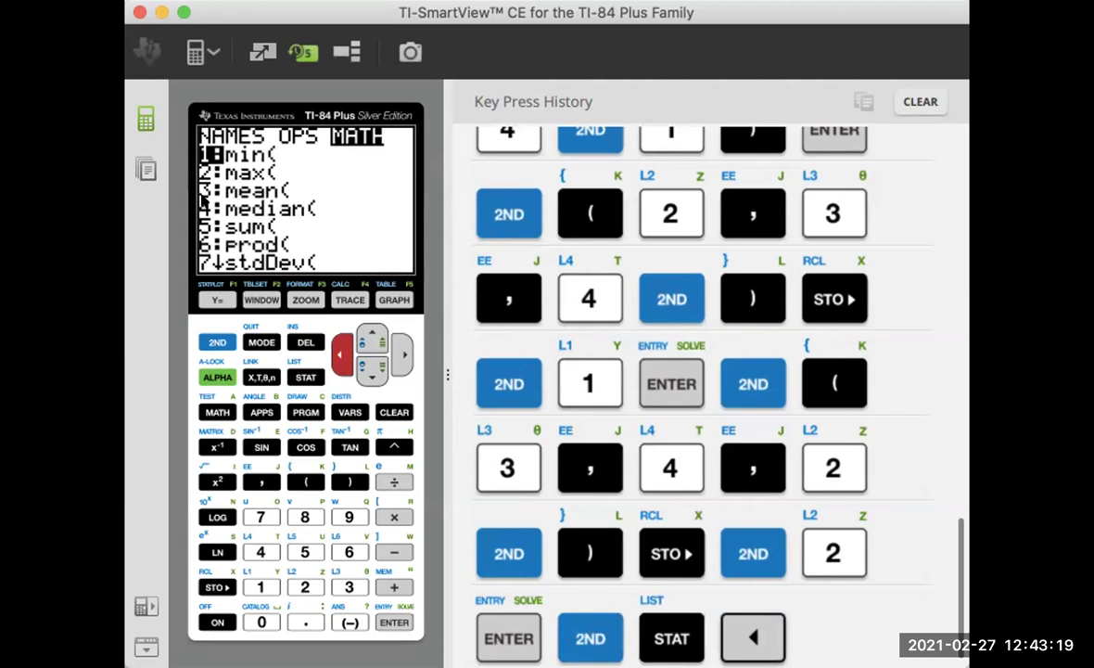
pyautogui.press('3')
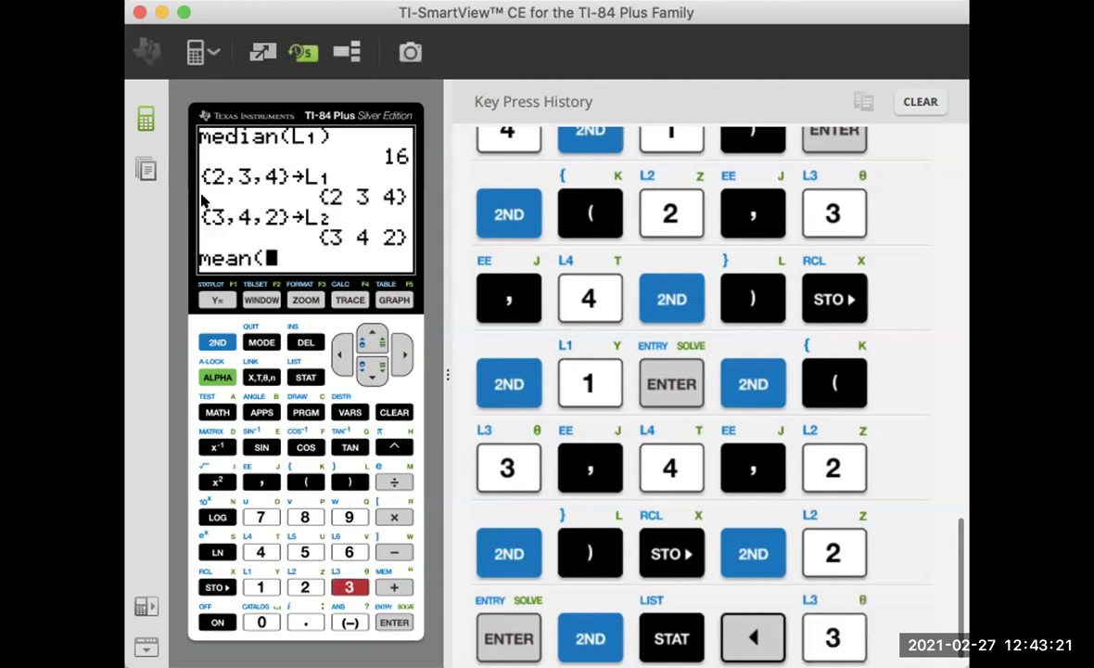
pyautogui.click(216, 343)
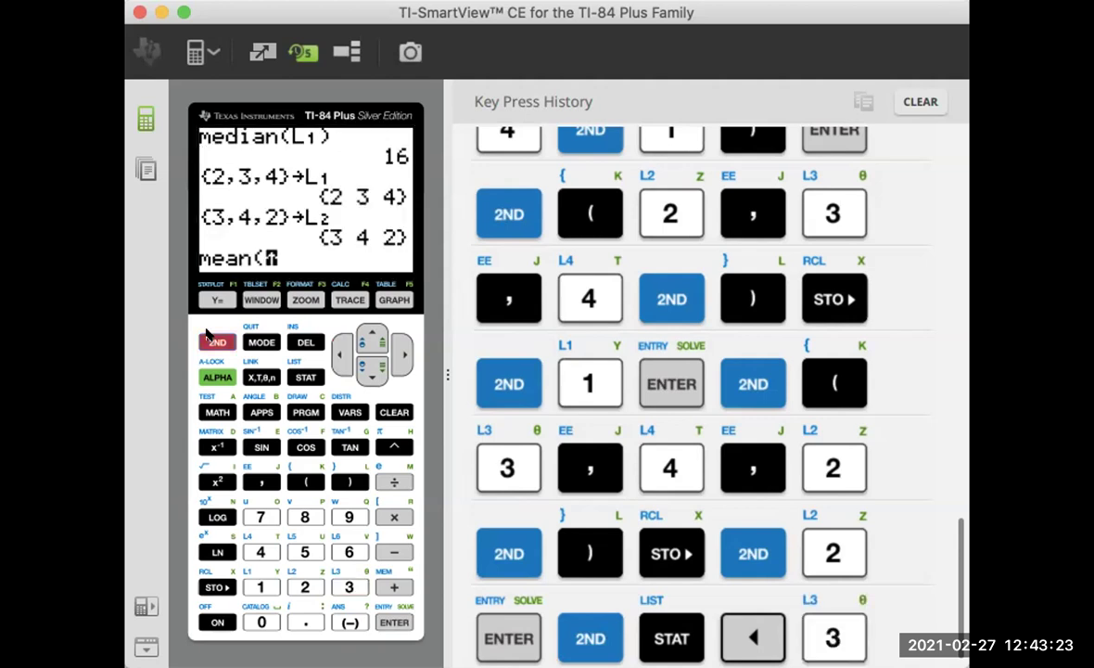
pyautogui.click(261, 587)
pyautogui.click(262, 482)
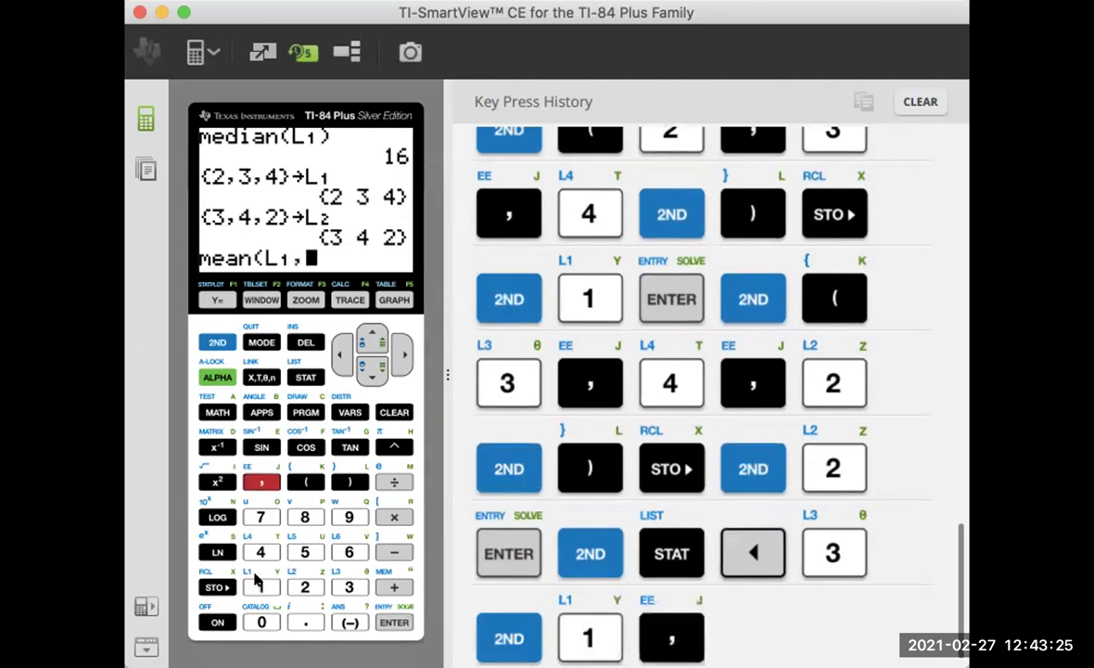
pyautogui.click(216, 342)
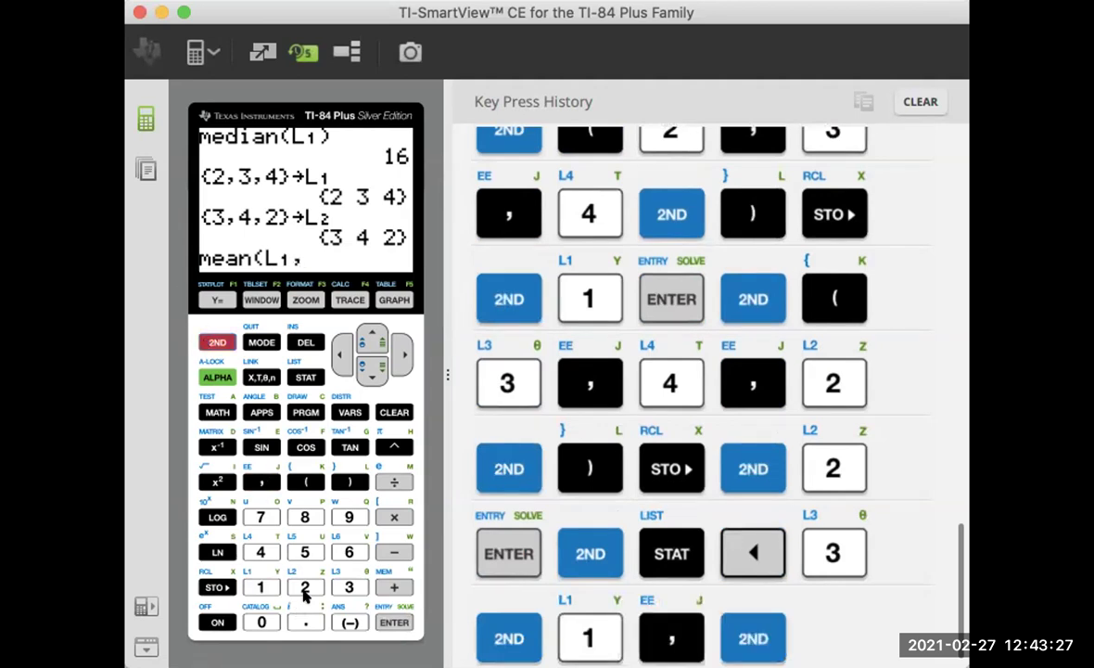
pyautogui.click(304, 586)
pyautogui.click(350, 481)
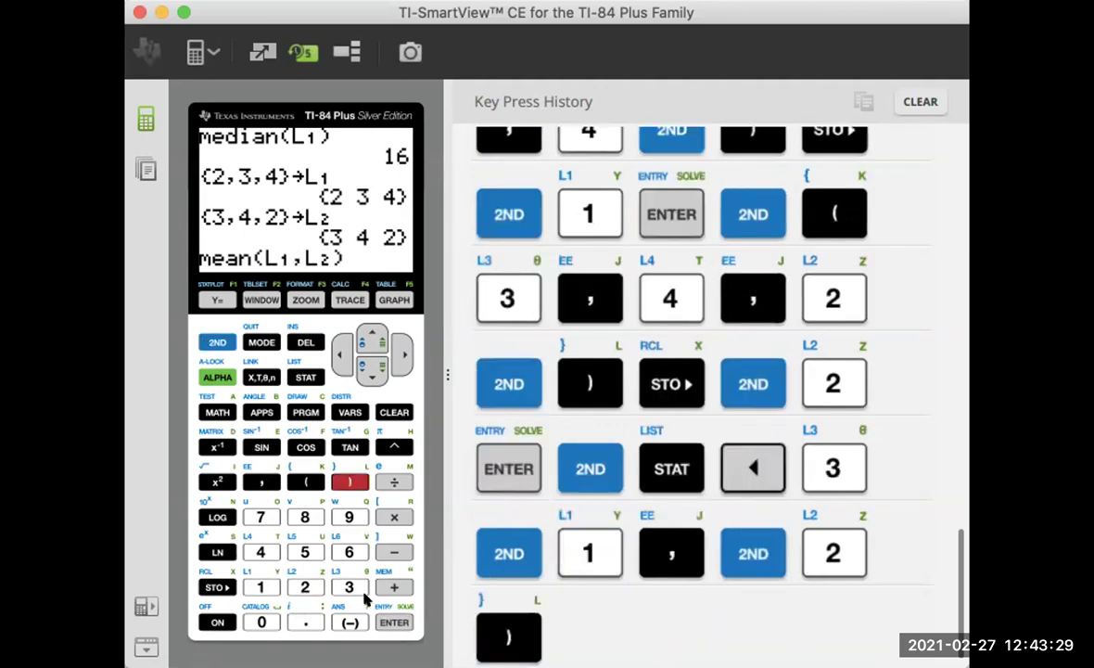
pyautogui.click(393, 622)
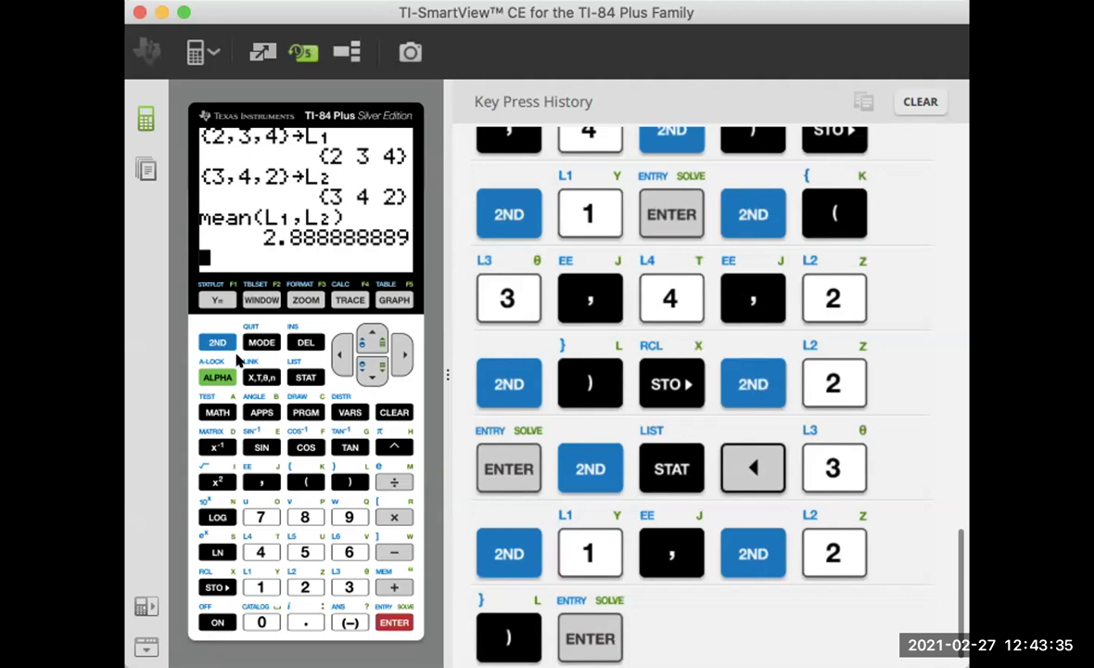
# Run 1-Var Stats on list L1 with L2 as the frequency list.
pyautogui.click(298, 373)
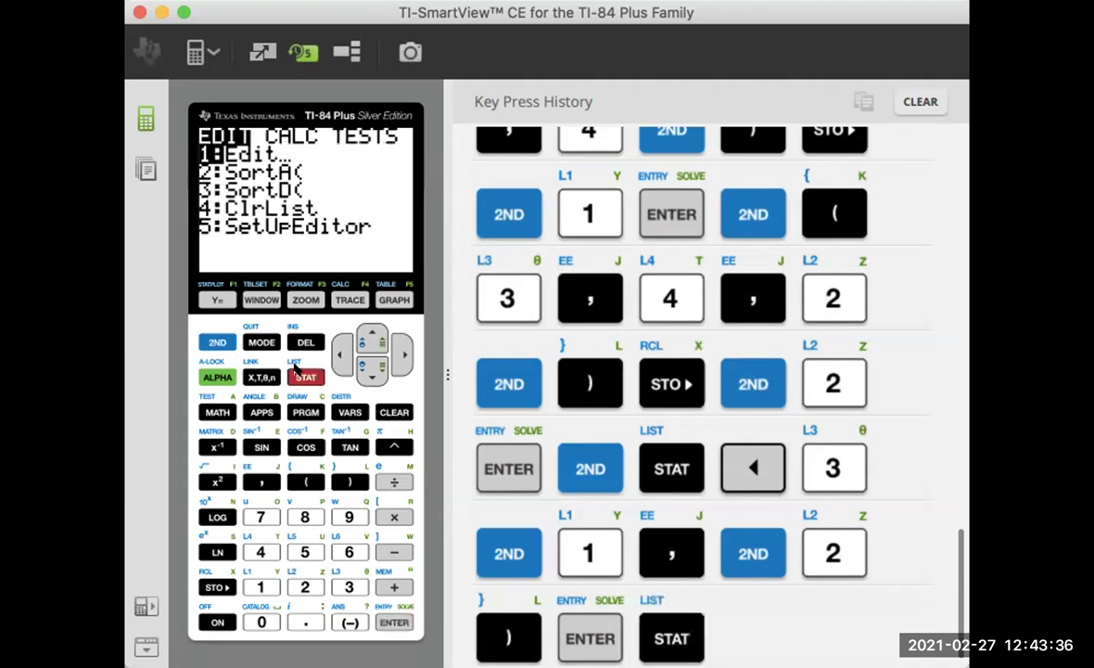
pyautogui.click(395, 355)
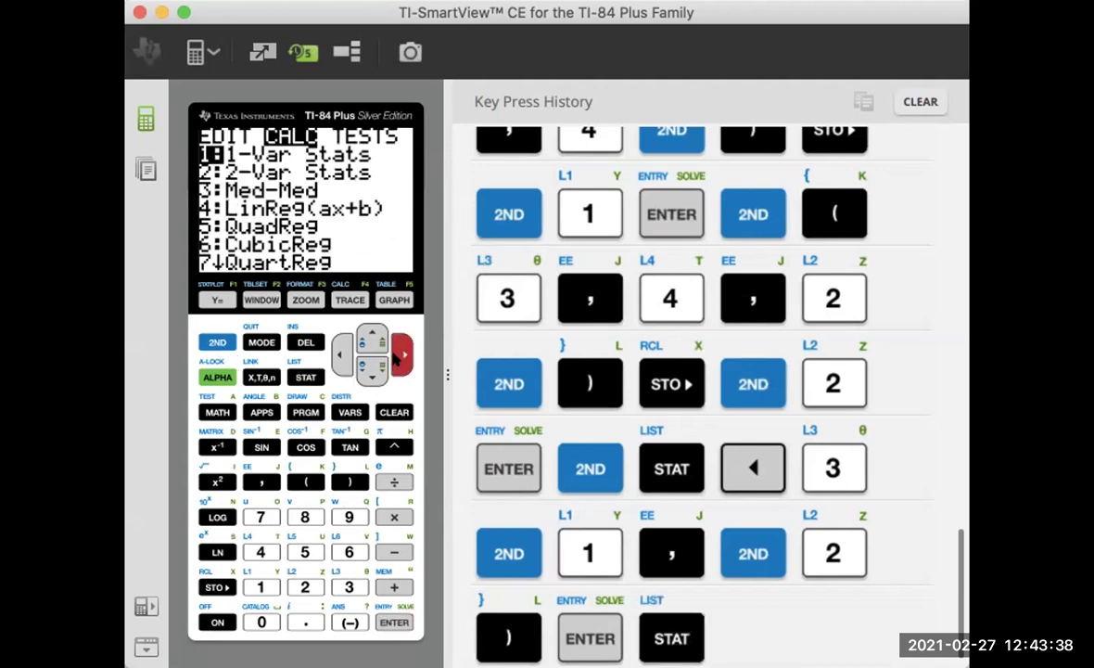
pyautogui.click(396, 623)
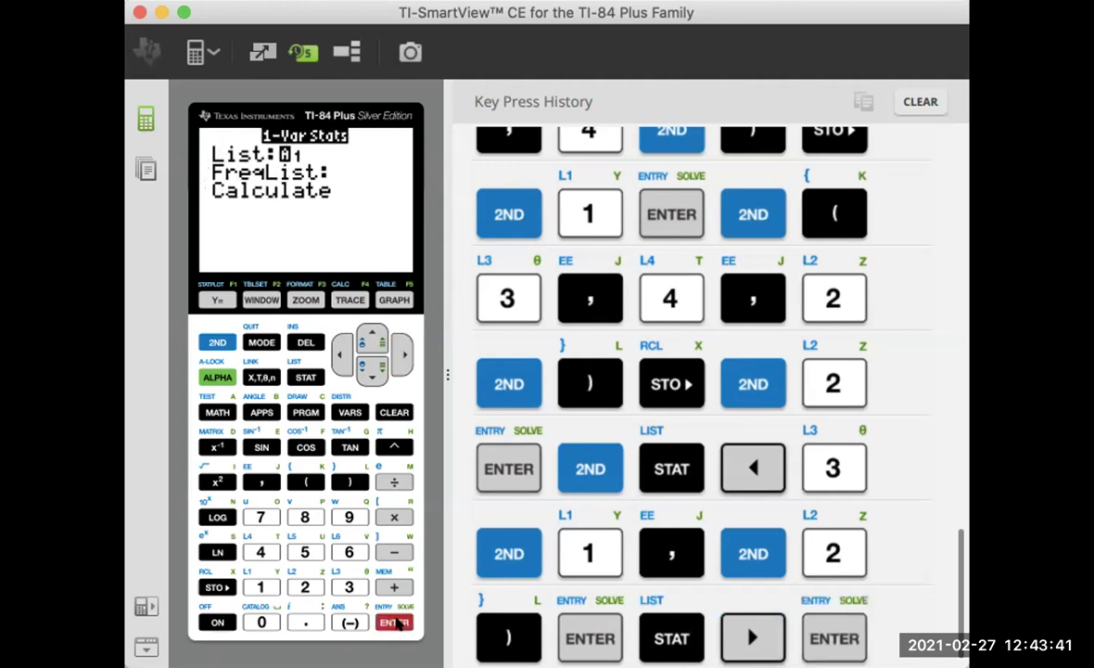
pyautogui.click(371, 363)
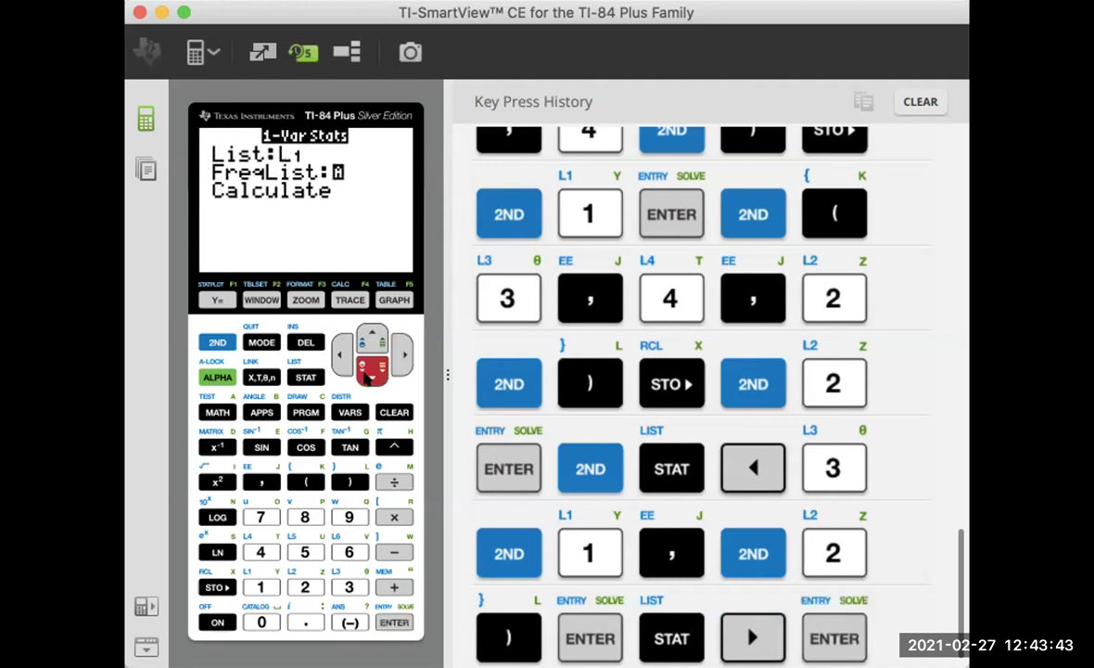
pyautogui.click(217, 342)
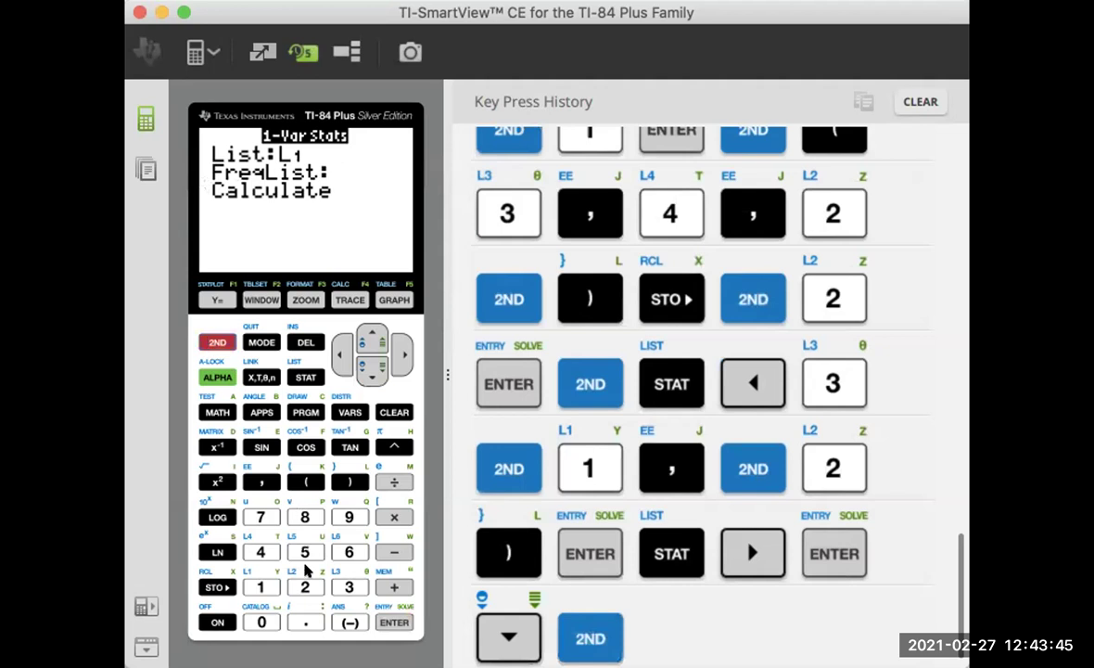
pyautogui.click(305, 586)
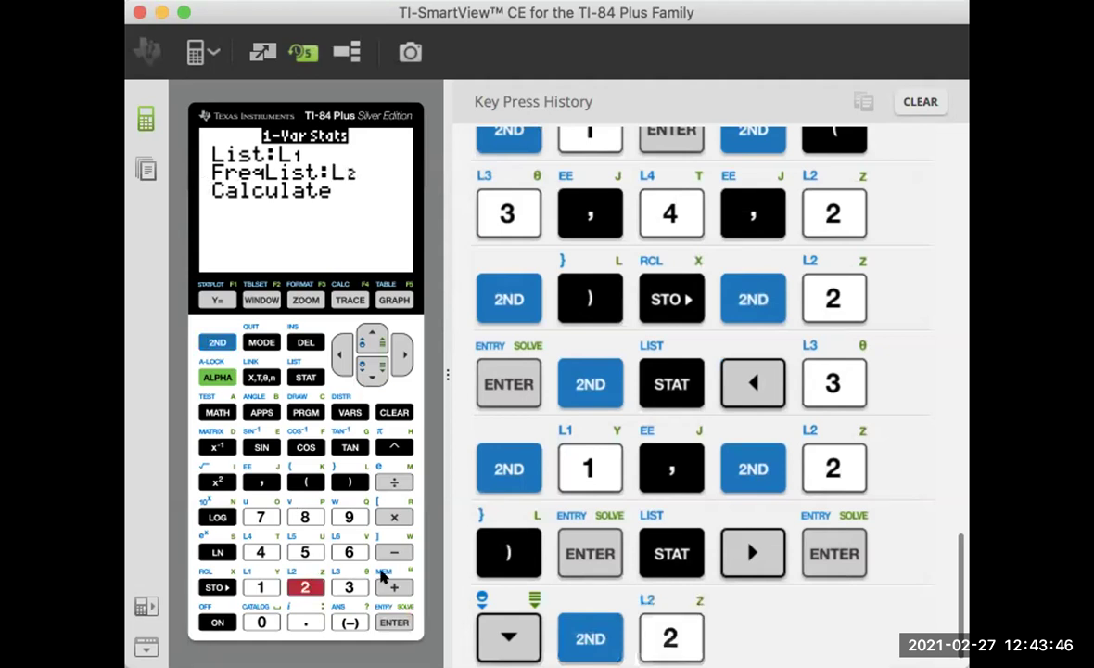
pyautogui.click(369, 365)
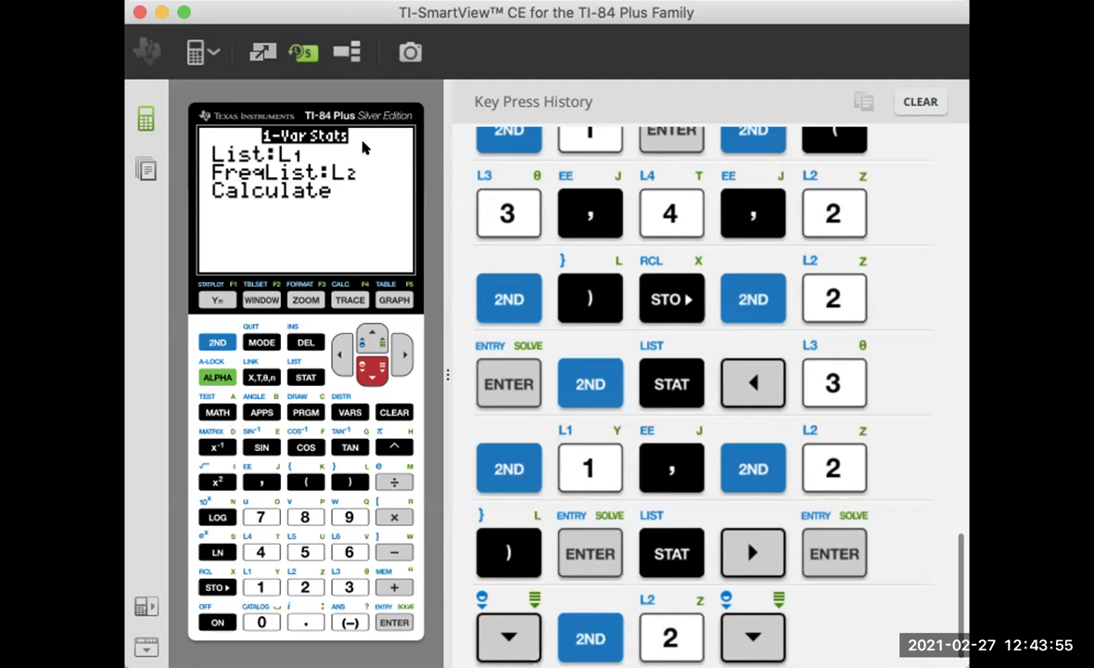
pyautogui.click(394, 622)
pyautogui.click(393, 622)
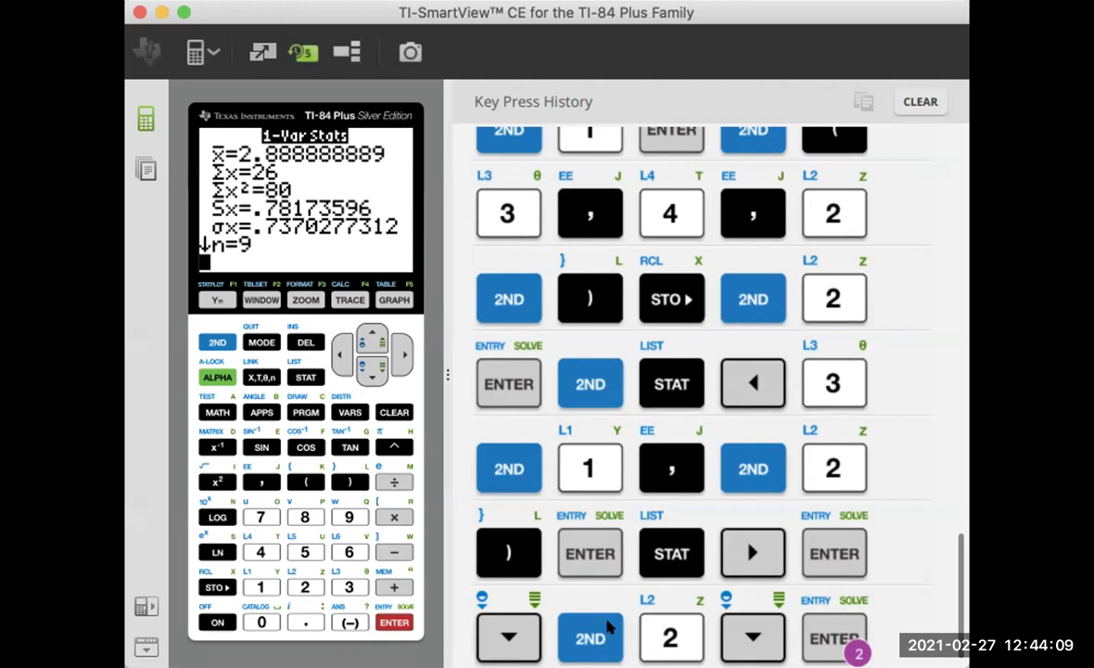
# Switch to the Excel workbook and enter the column headings x in B9 and f in C9.
pyautogui.press('super+Tab')
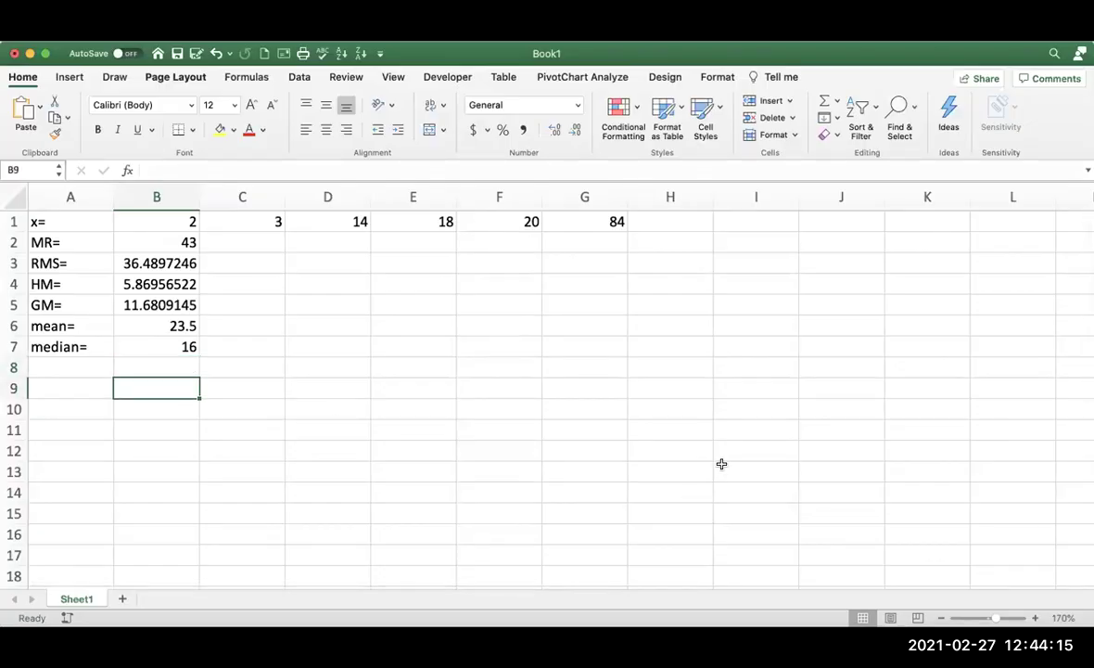
pyautogui.write('x')
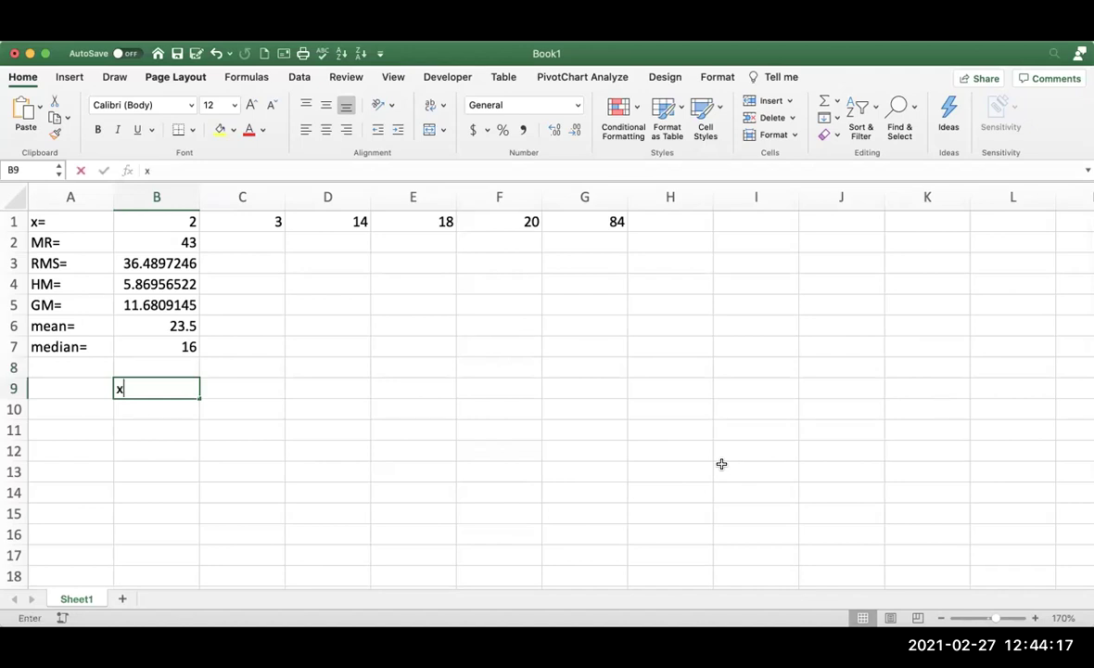
pyautogui.press('Tab')
pyautogui.write('f')
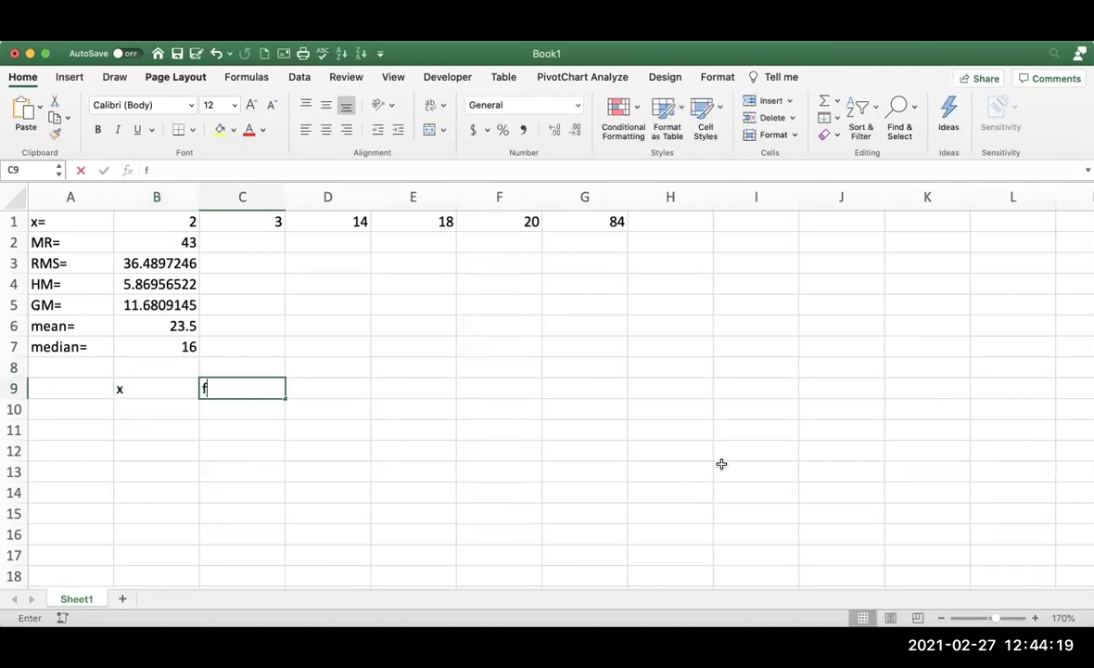
# Enter the x values 2, 3 and 4 in cells B10 to B12.
pyautogui.press('Up')
pyautogui.press('Left')
pyautogui.press('Down')
pyautogui.press('Down')
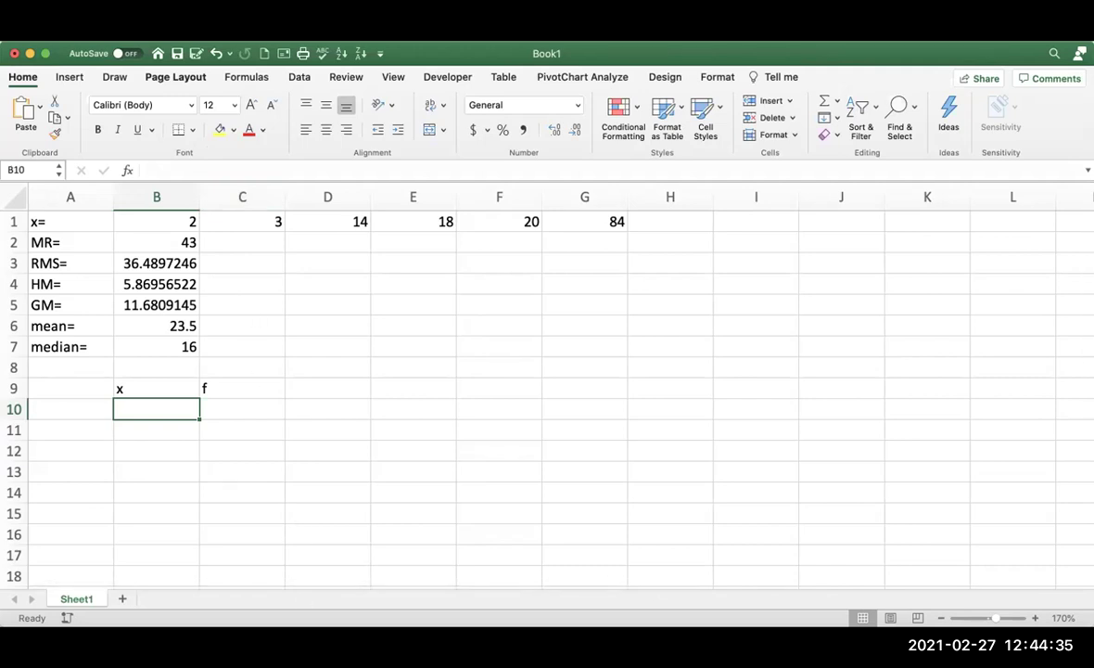
pyautogui.write('2')
pyautogui.press('Return')
pyautogui.write('3')
pyautogui.press('Return')
pyautogui.write('4')
pyautogui.press('Return')
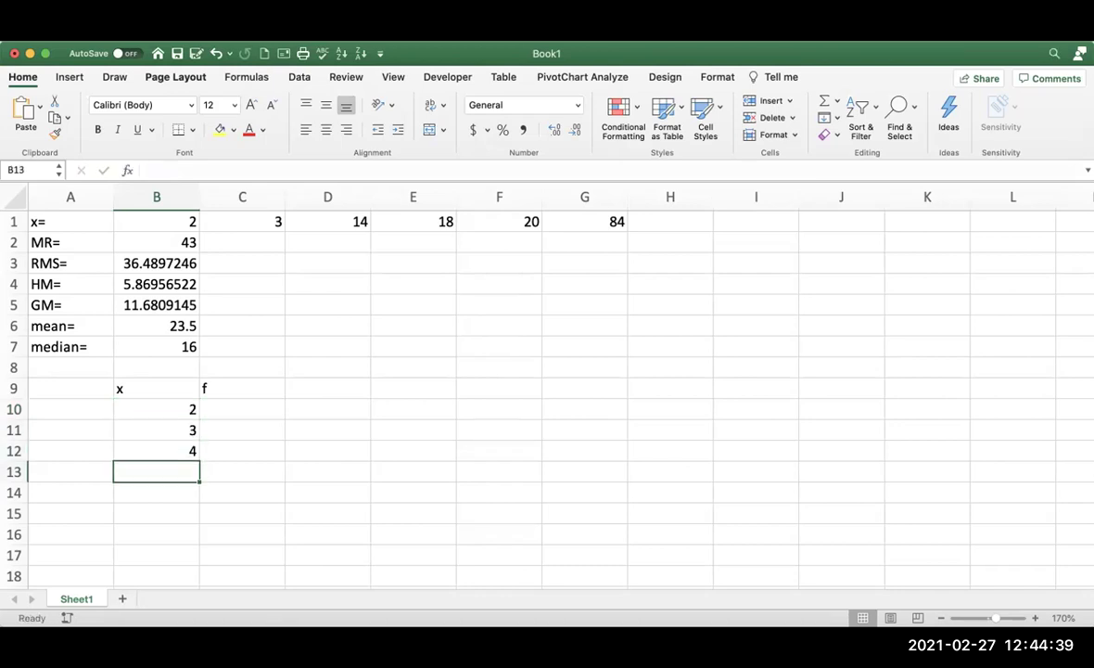
# Enter the frequencies 3, 4 and 2 in cells C10 to C12.
pyautogui.press('Up')
pyautogui.press('Up')
pyautogui.press('Up')
pyautogui.press('Right')
pyautogui.write('3')
pyautogui.press('Return')
pyautogui.write('4')
pyautogui.press('Return')
pyautogui.write('2')
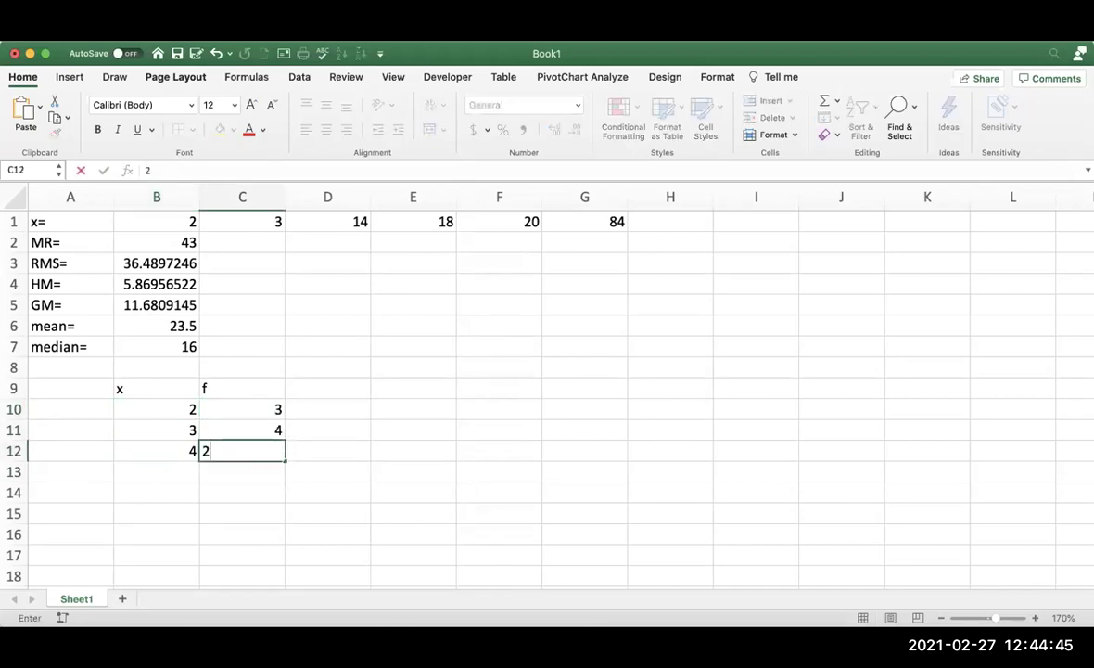
pyautogui.press('Return')
# Label cell A14 as "mean=" below the frequency table.
pyautogui.press('Return')
pyautogui.press('Return')
pyautogui.press('Left')
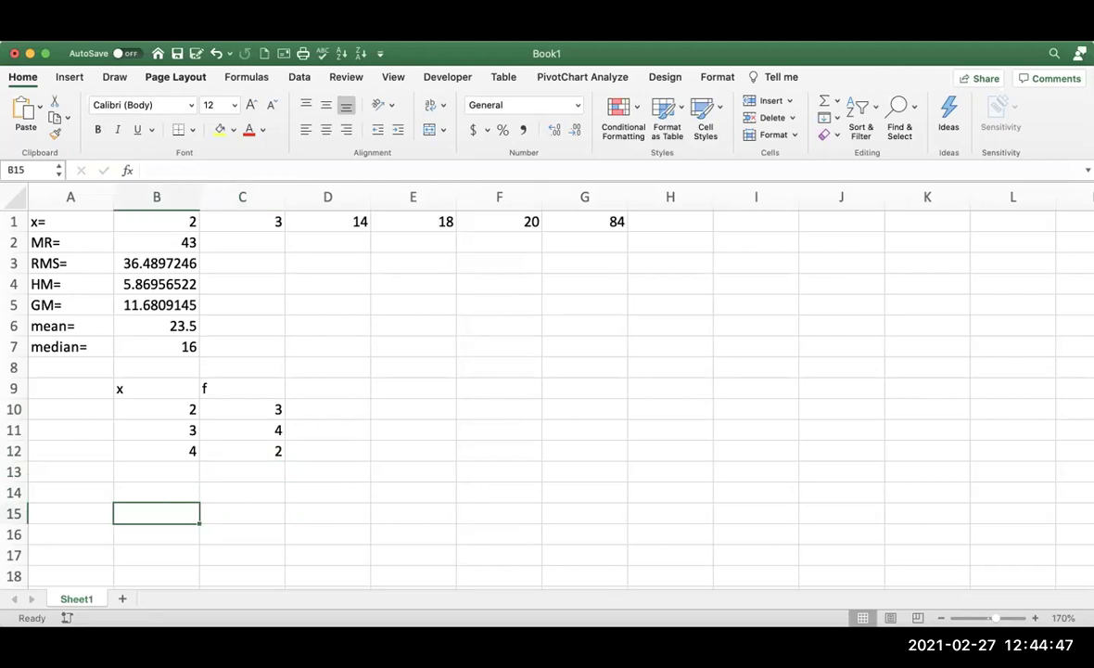
pyautogui.press('Down')
pyautogui.press('Left')
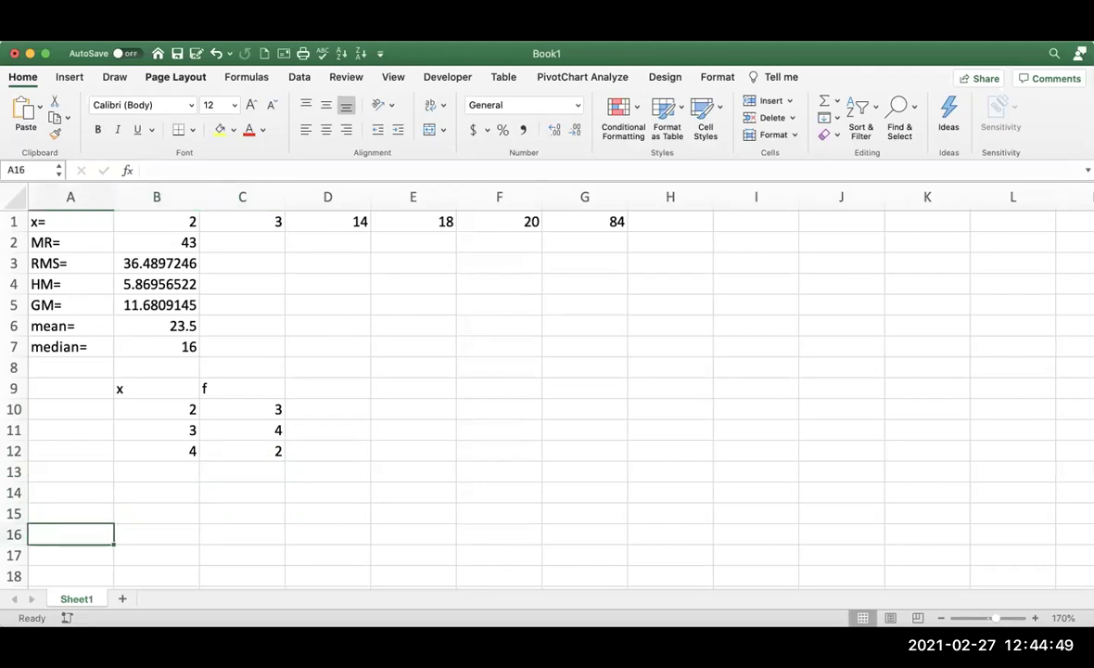
pyautogui.press('Up')
pyautogui.press('Up')
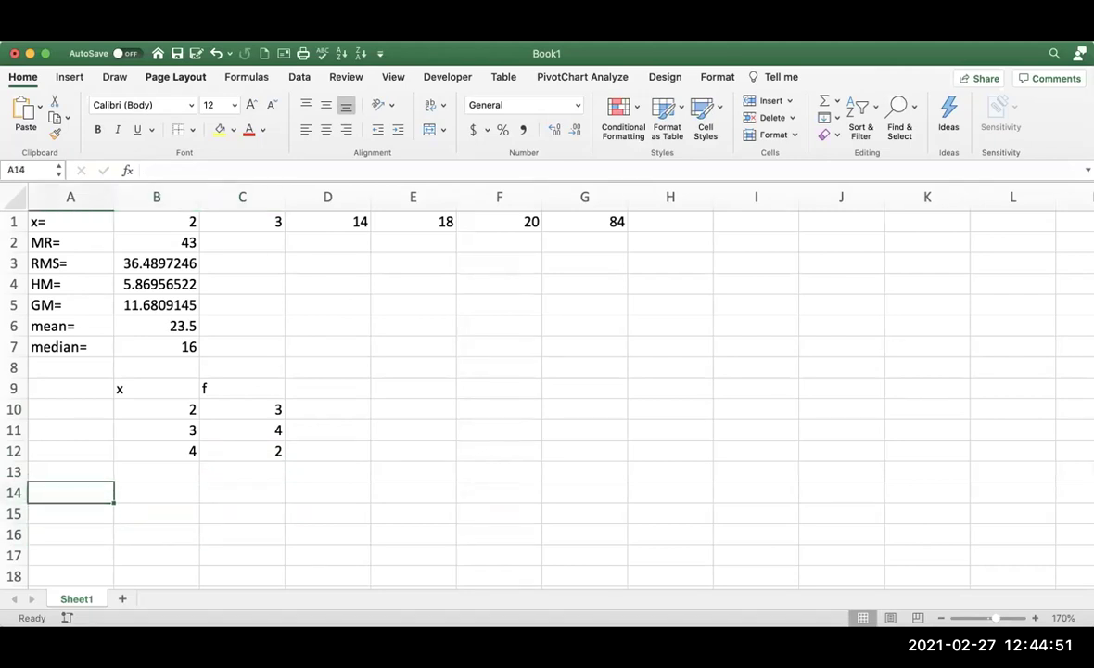
pyautogui.write('mean')
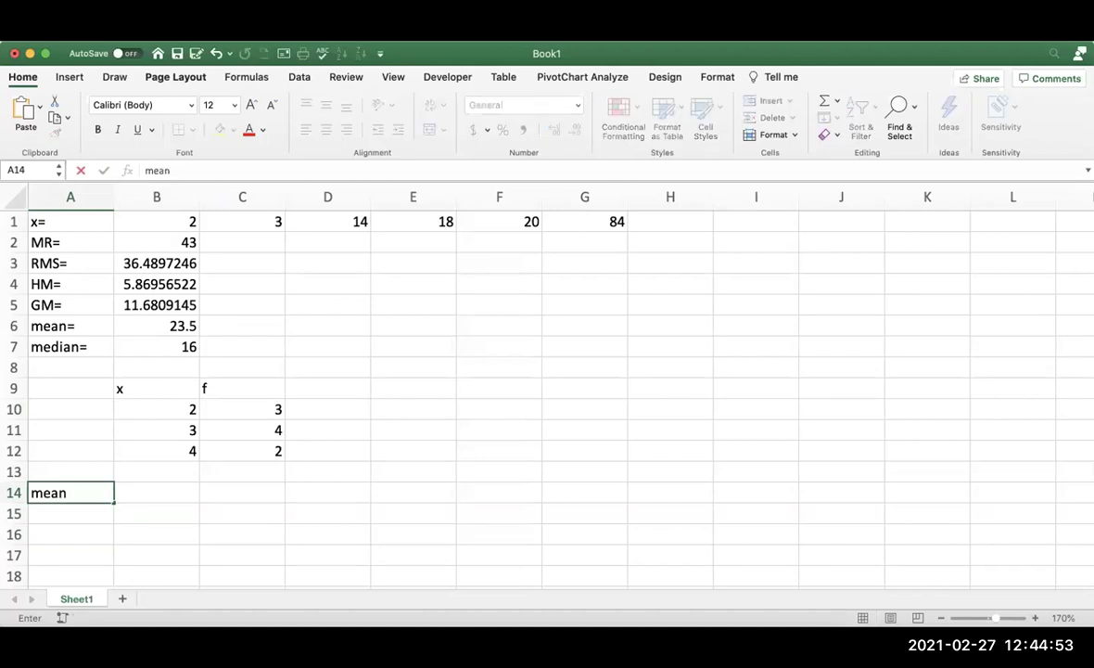
pyautogui.write('=')
pyautogui.press('Tab')
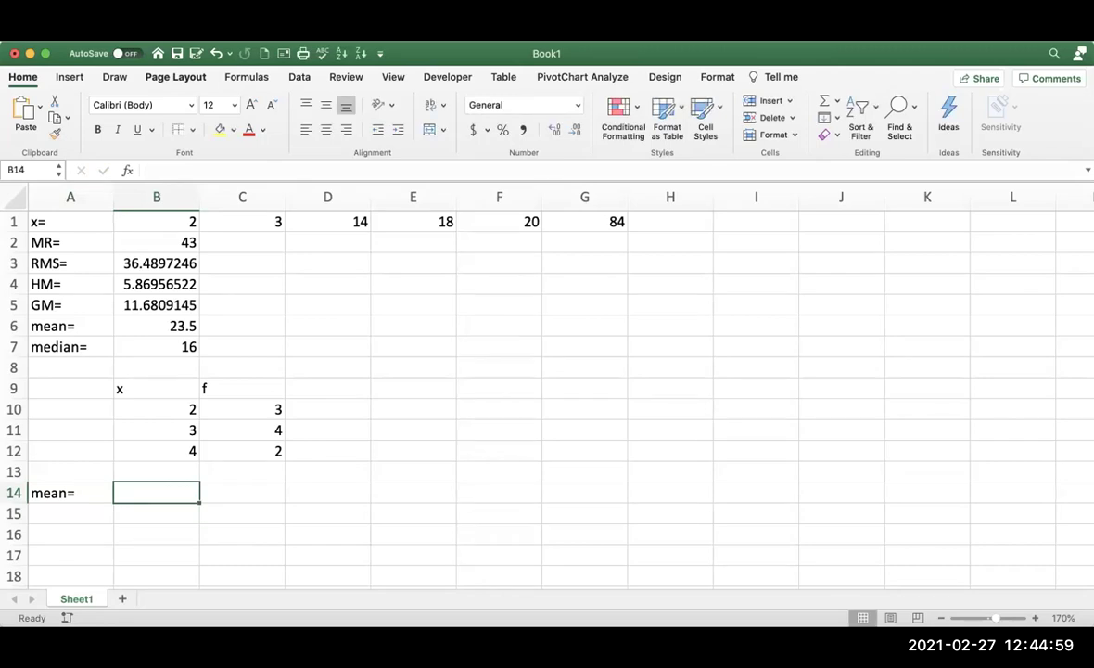
# Enter the formula =SUMPRODUCT(B10:B12)/SUM(C10:C12) in cell B14.
pyautogui.write('=')
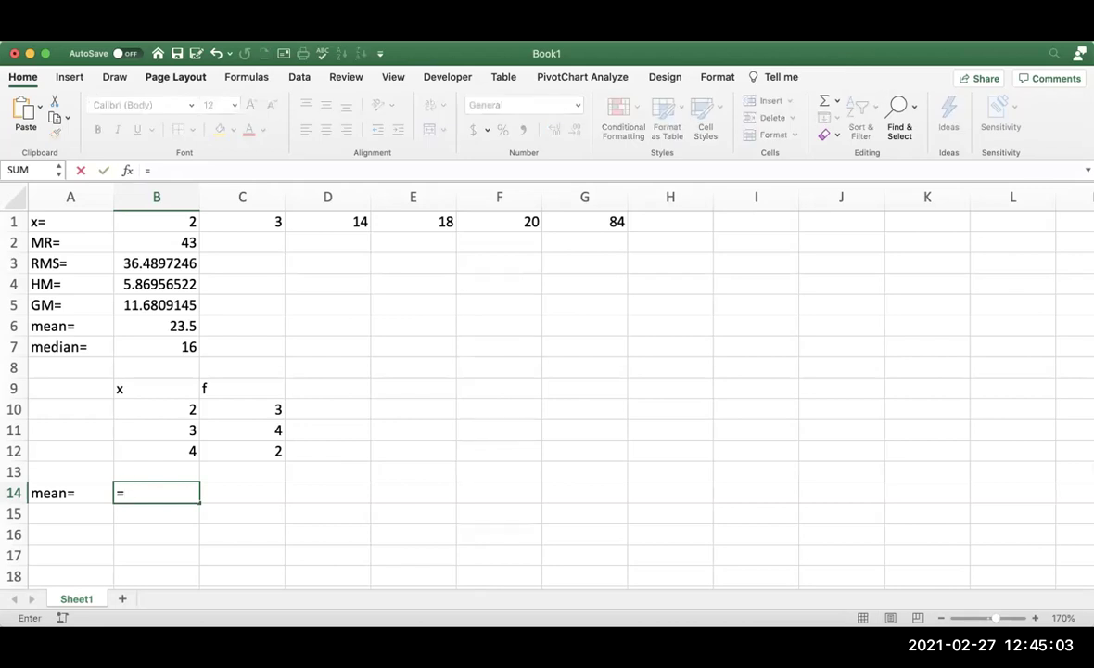
pyautogui.write('su')
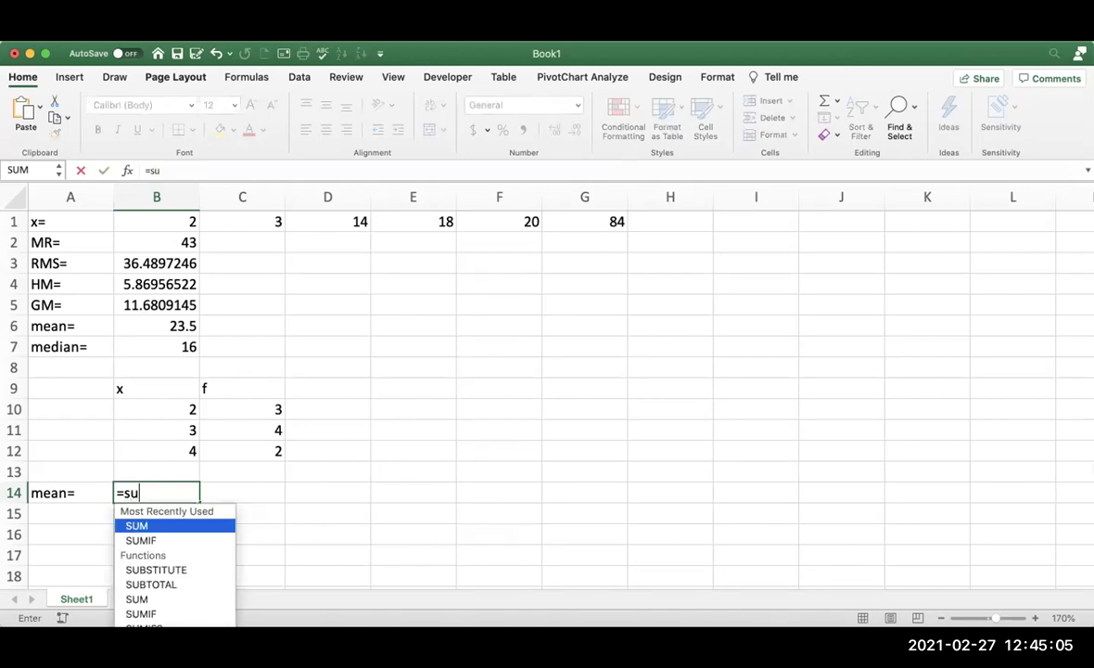
pyautogui.write('mpr')
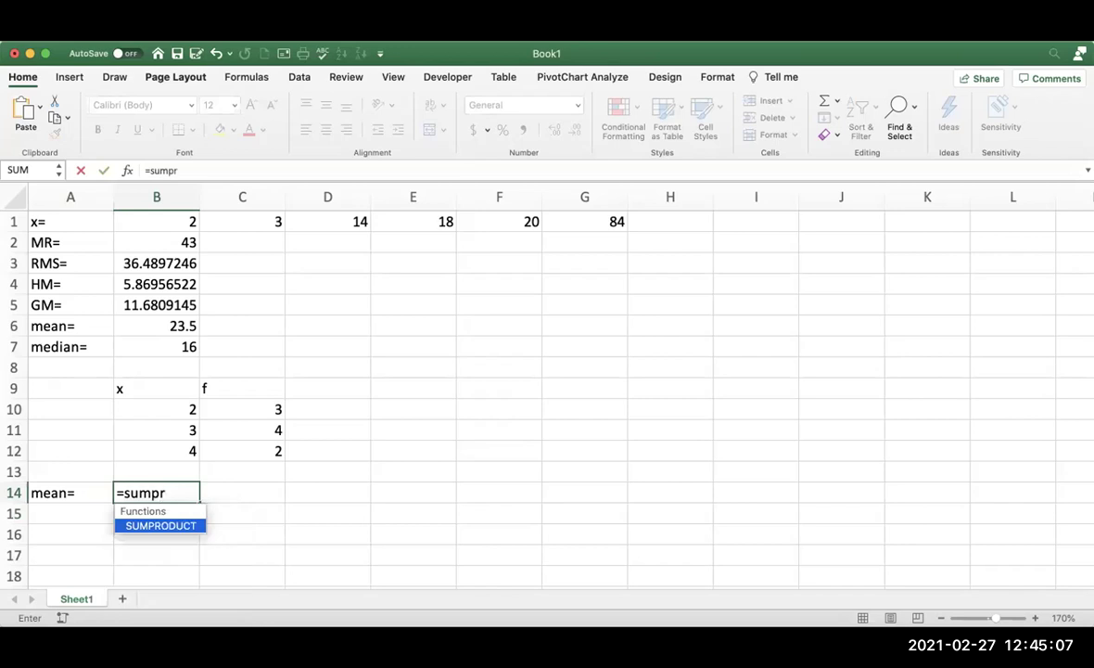
pyautogui.write('oduct(')
pyautogui.moveTo(170, 410); pyautogui.dragTo(172, 444)
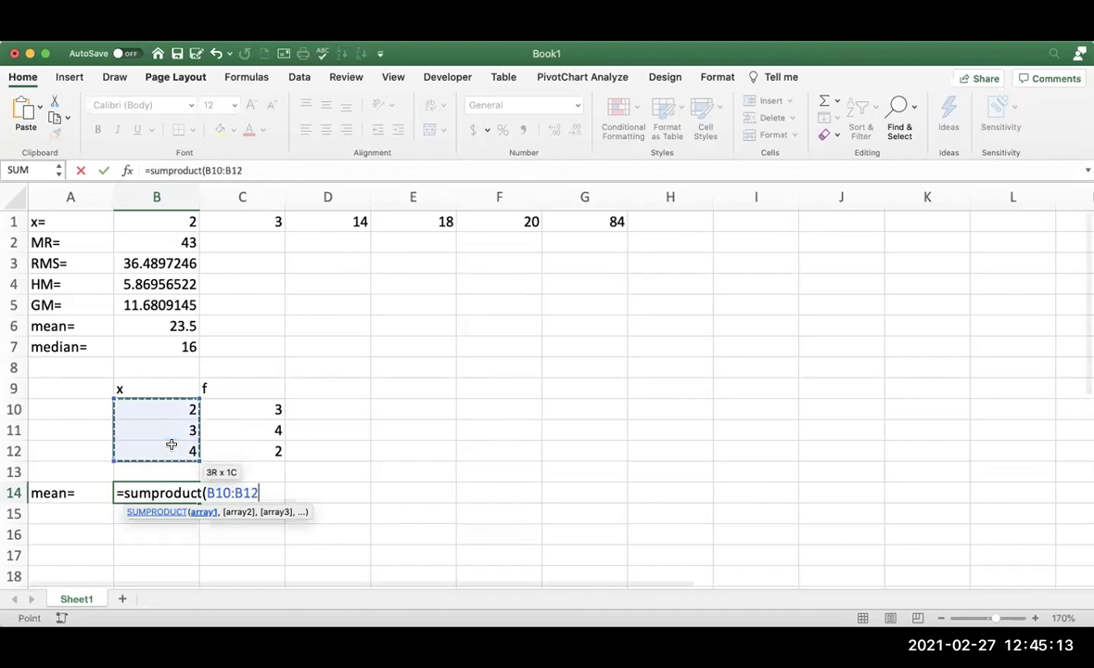
pyautogui.write(',')
pyautogui.press('BackSpace')
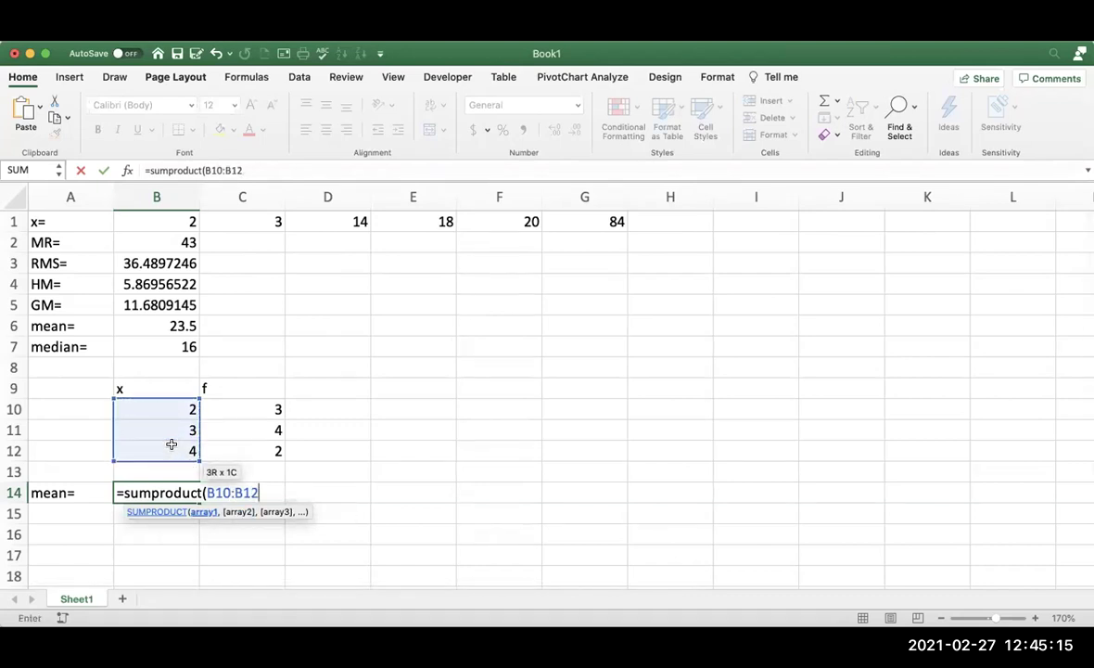
pyautogui.write(')')
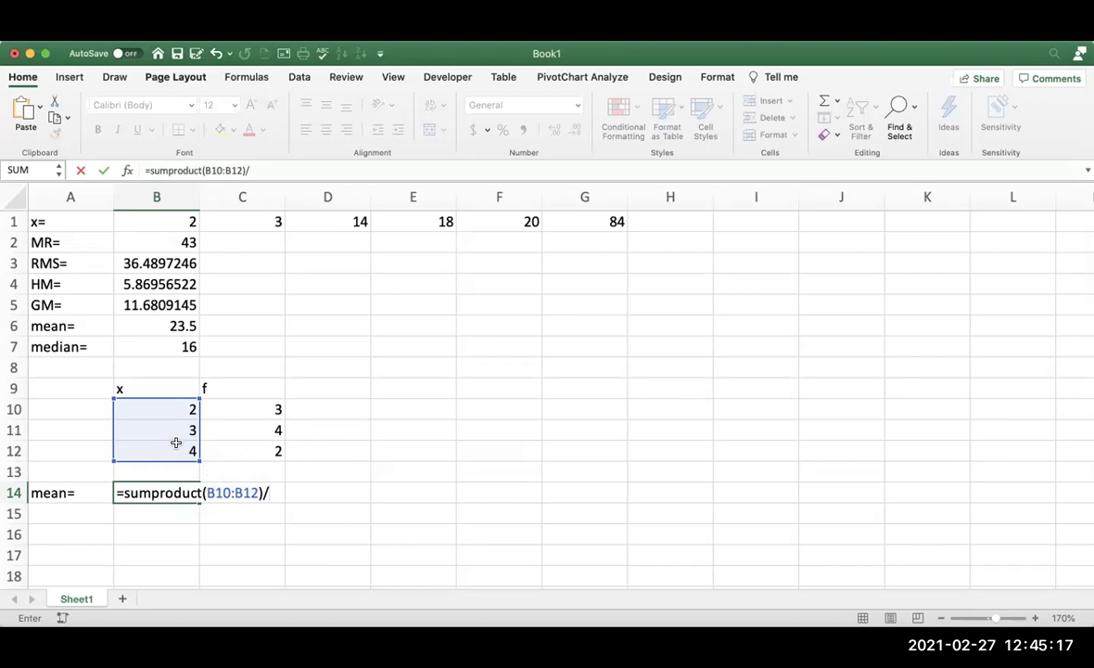
pyautogui.write('/sum(')
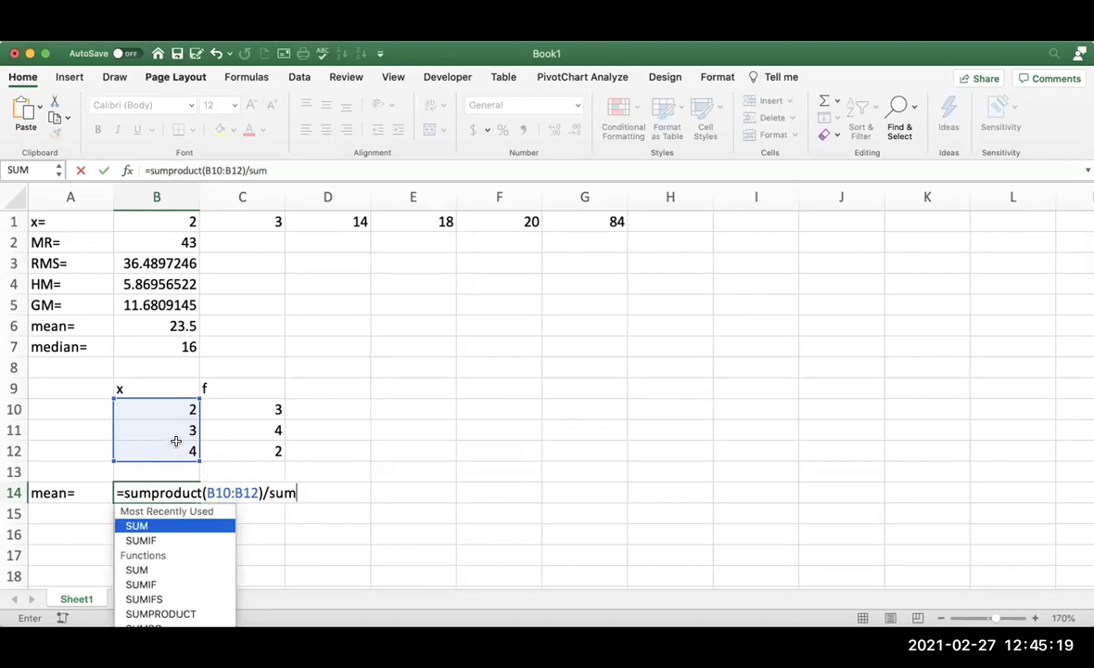
pyautogui.moveTo(236, 404); pyautogui.dragTo(239, 443)
pyautogui.write(')')
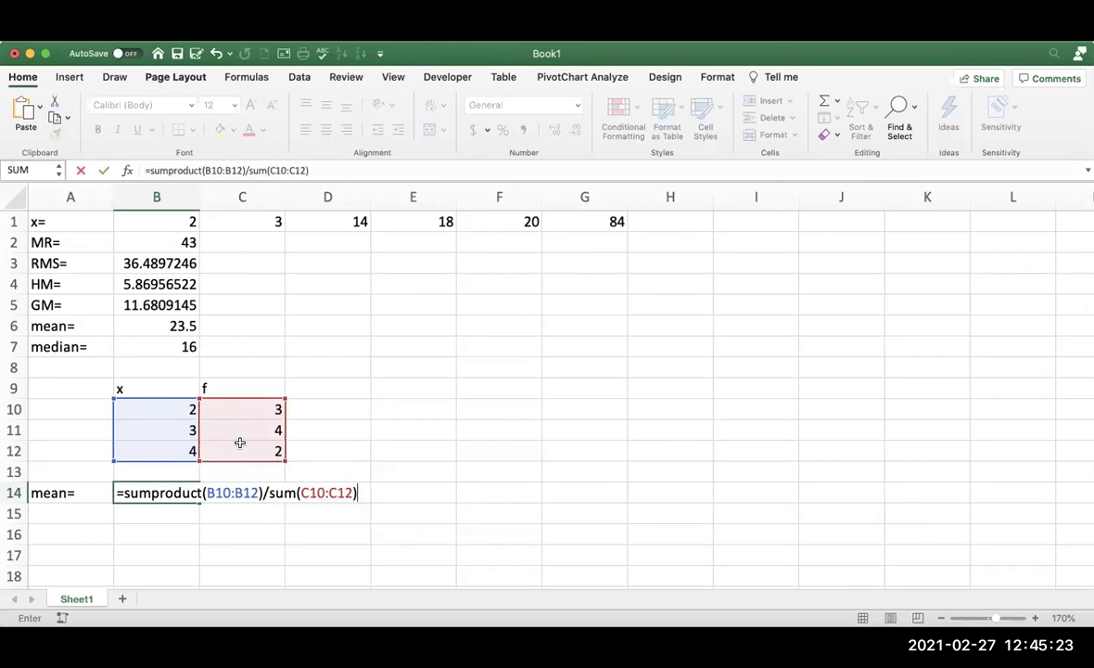
pyautogui.press('Return')
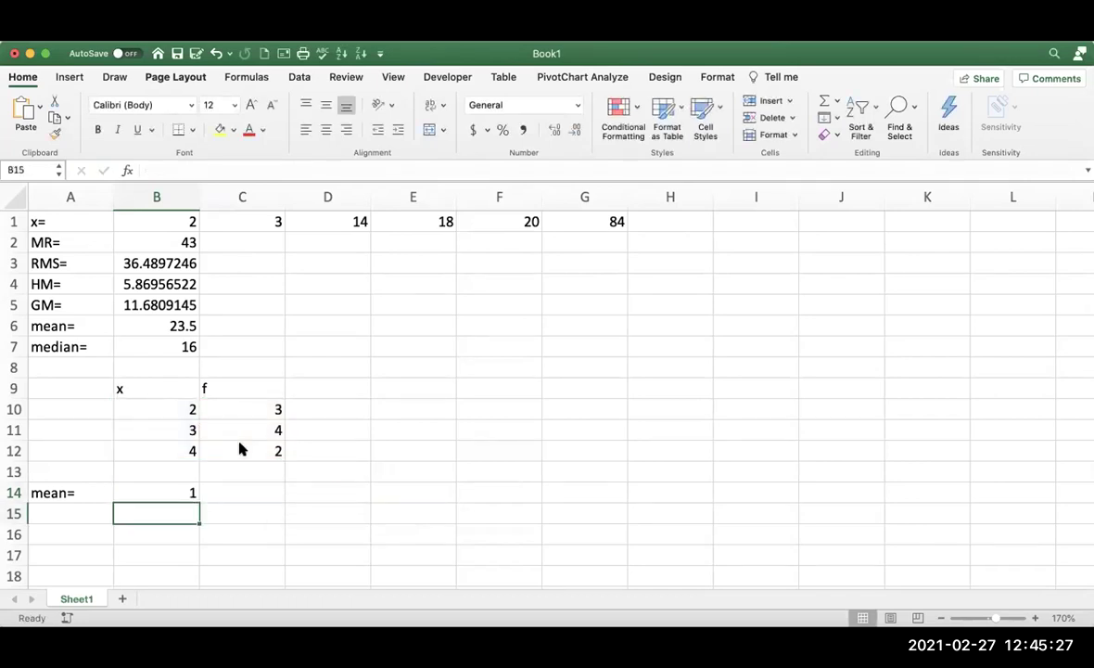
# Try to extend the SUMPRODUCT range in the B14 formula to column C.
pyautogui.press('Up')
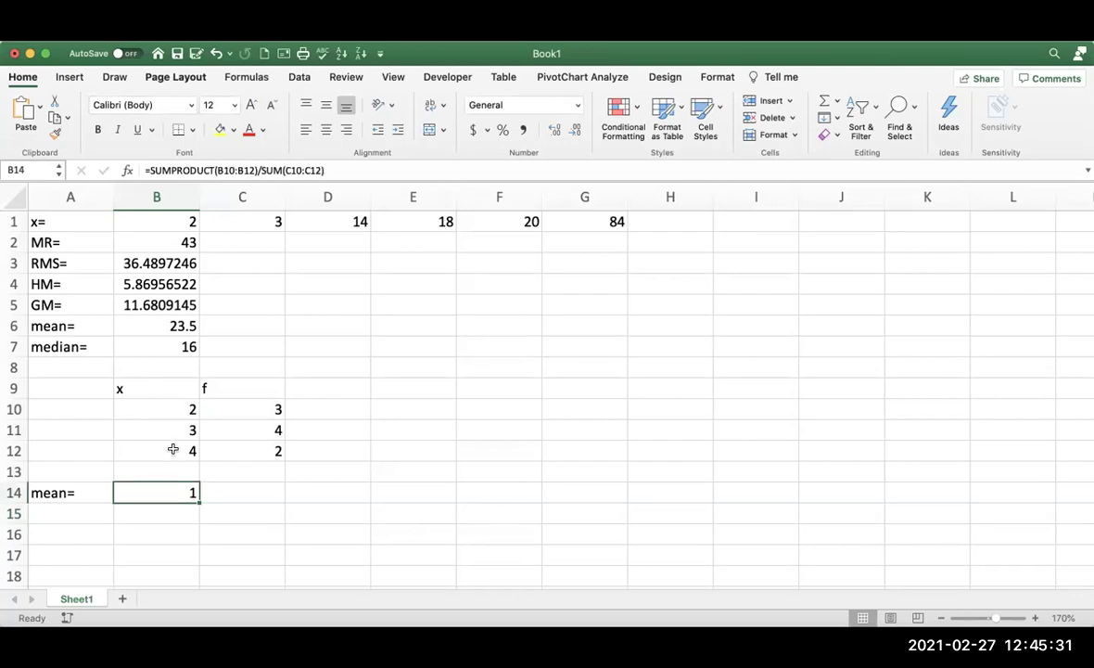
pyautogui.click(242, 171)
pyautogui.write('c')
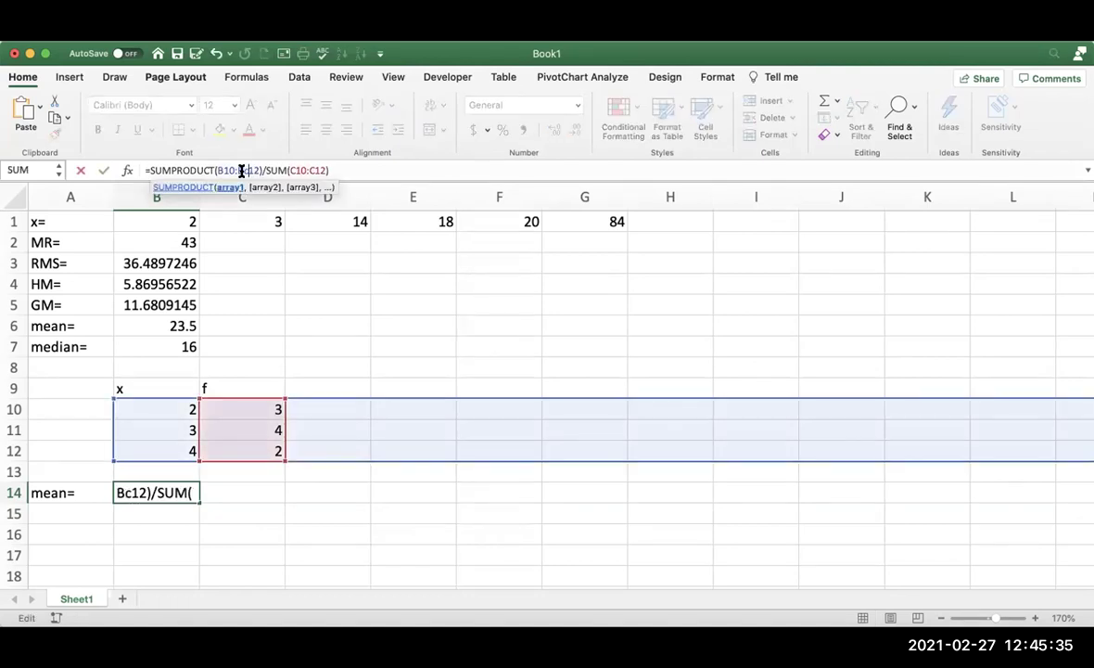
pyautogui.press('Return')
pyautogui.press('Up')
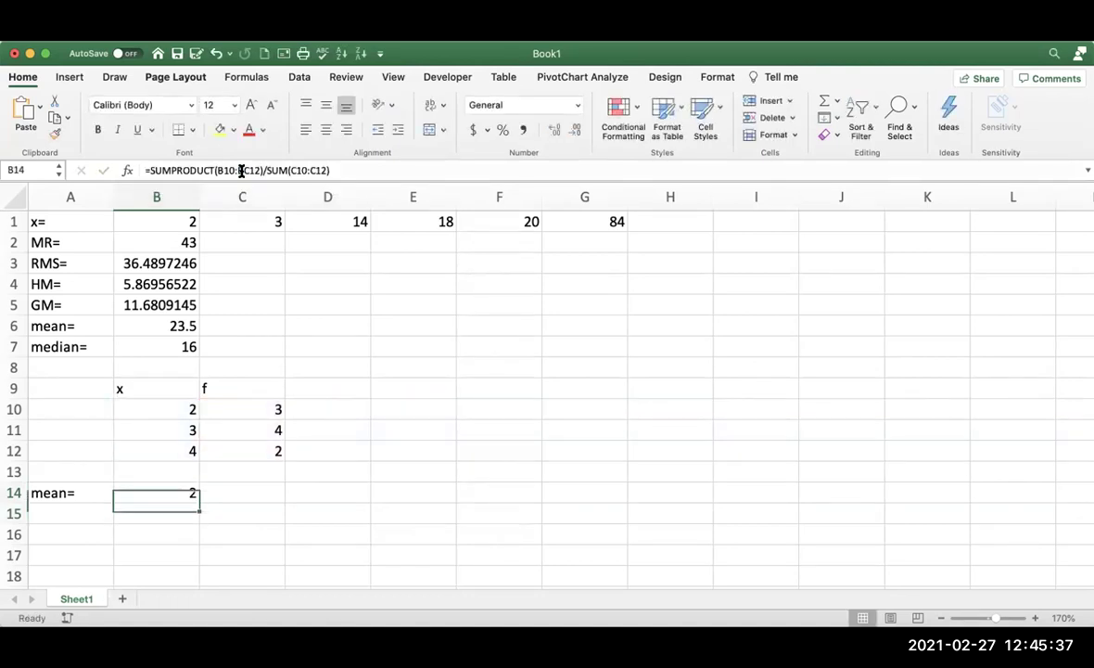
# Correct the formula in B14 to =SUMPRODUCT(B10:C12)/SUM(C10:C12).
pyautogui.click(165, 411)
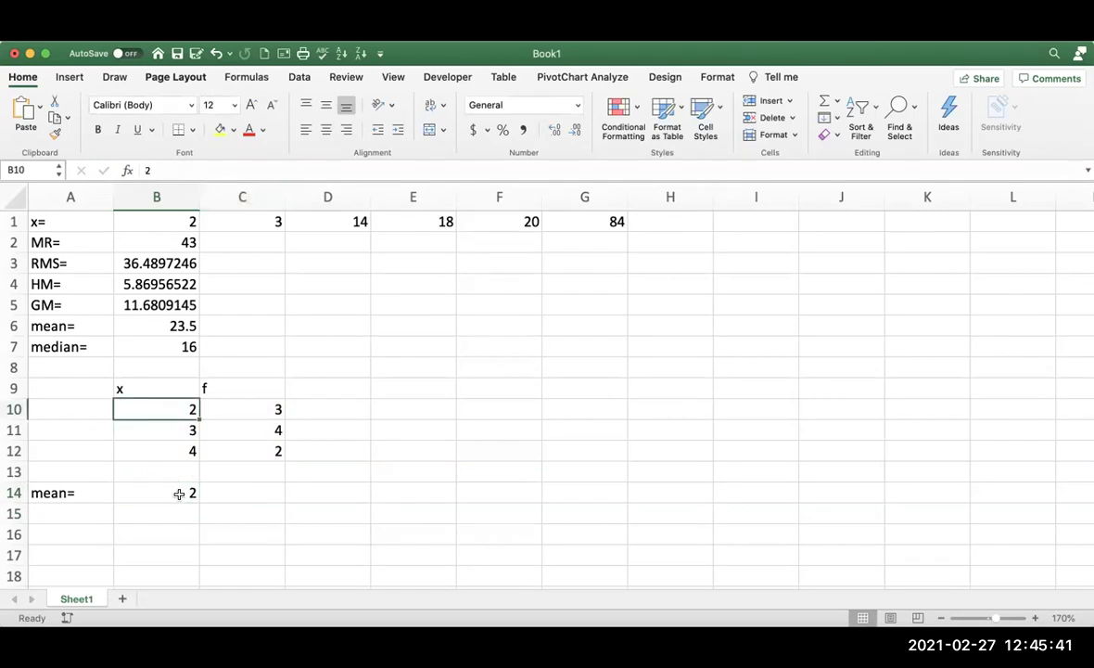
pyautogui.press('Down')
pyautogui.press('Down')
pyautogui.press('Down')
pyautogui.press('Down')
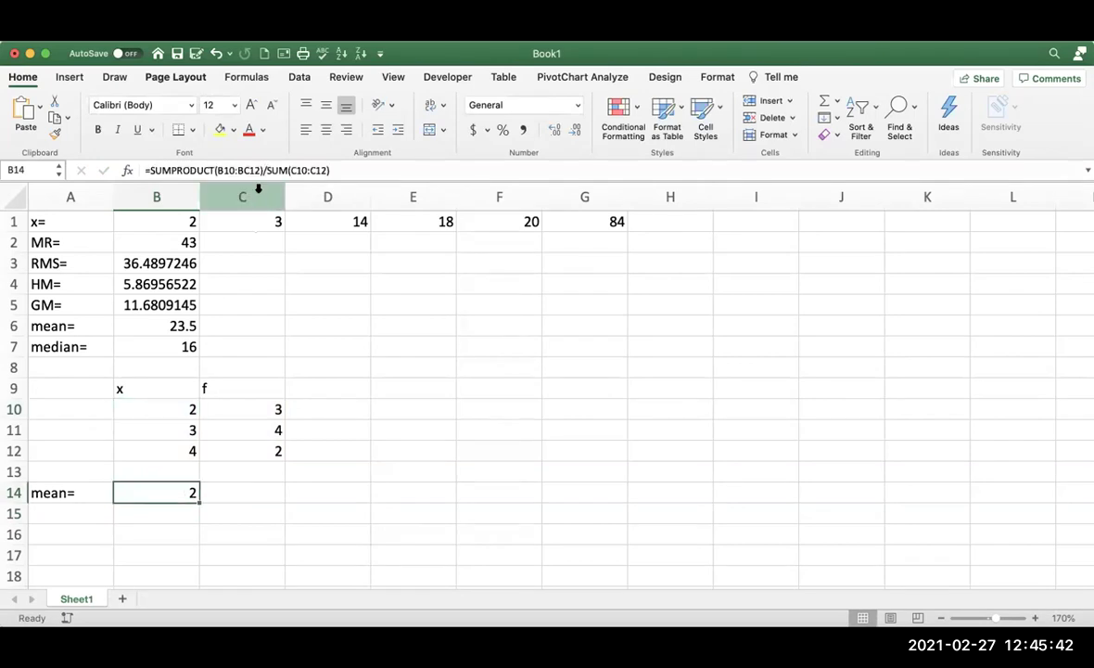
pyautogui.click(238, 171)
pyautogui.write('B')
pyautogui.press('BackSpace')
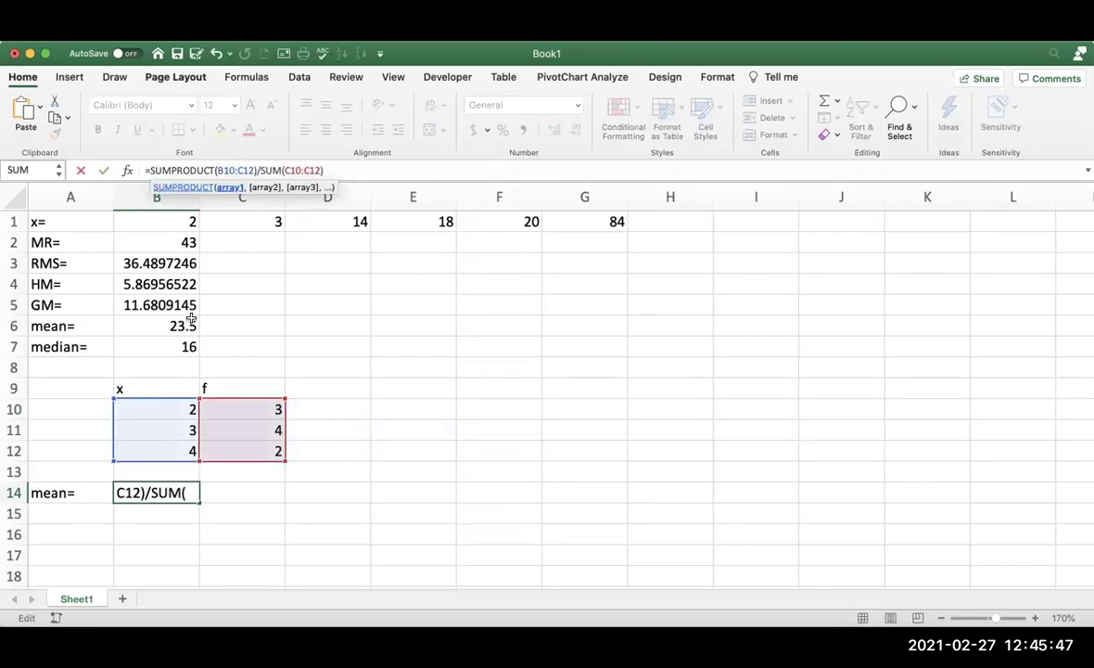
pyautogui.moveTo(251, 170); pyautogui.dragTo(216, 170)
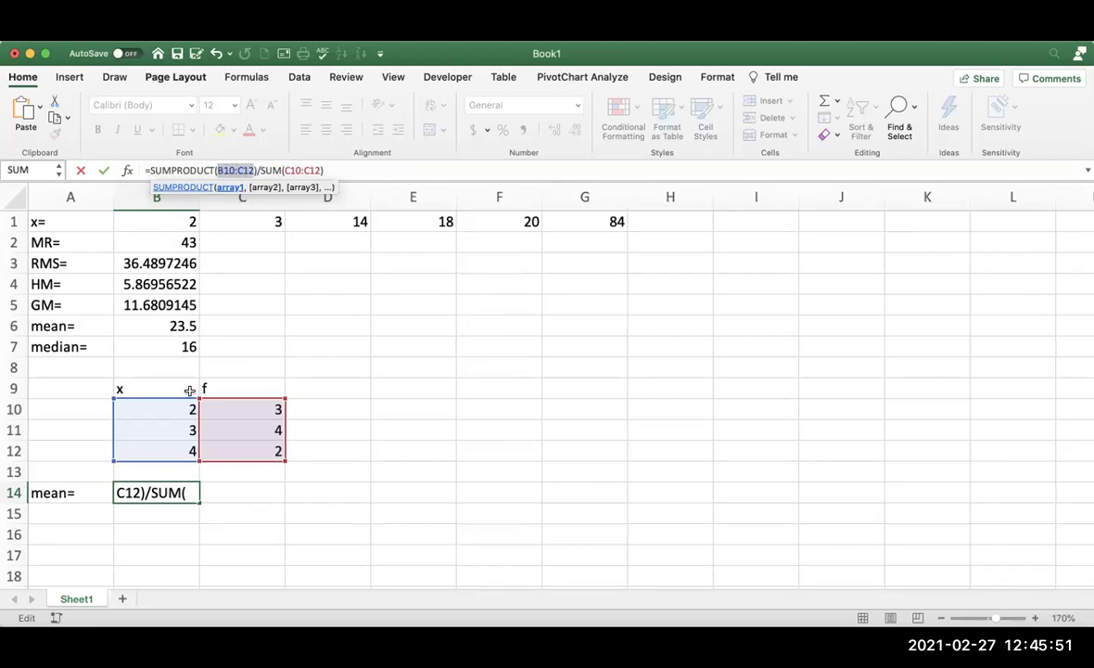
pyautogui.moveTo(183, 409); pyautogui.dragTo(227, 446)
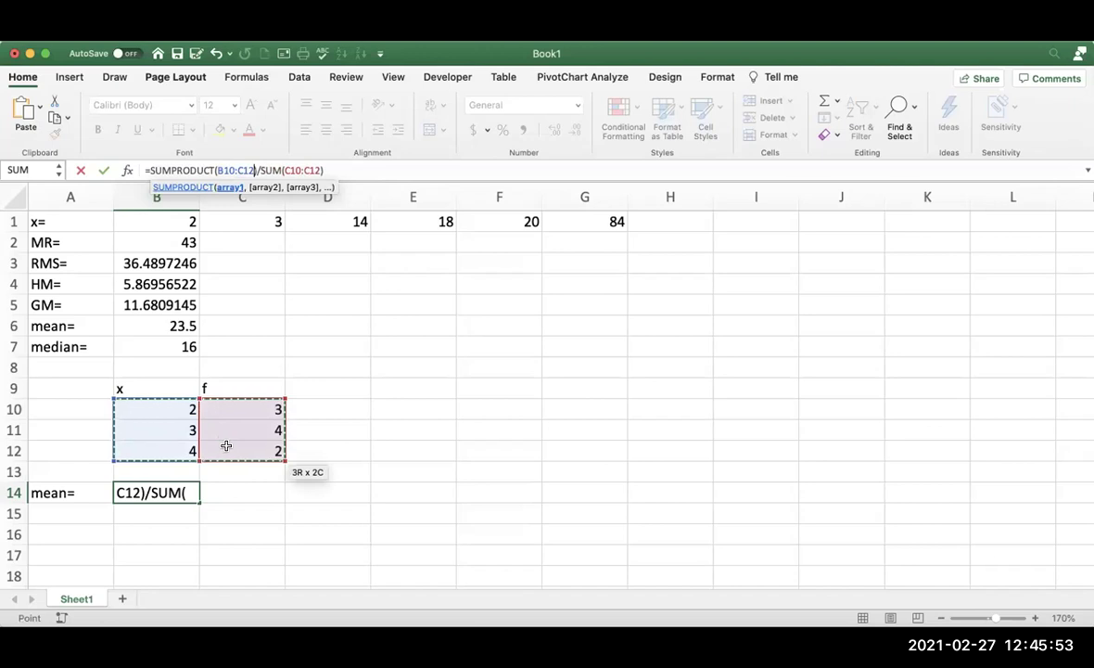
pyautogui.press('Return')
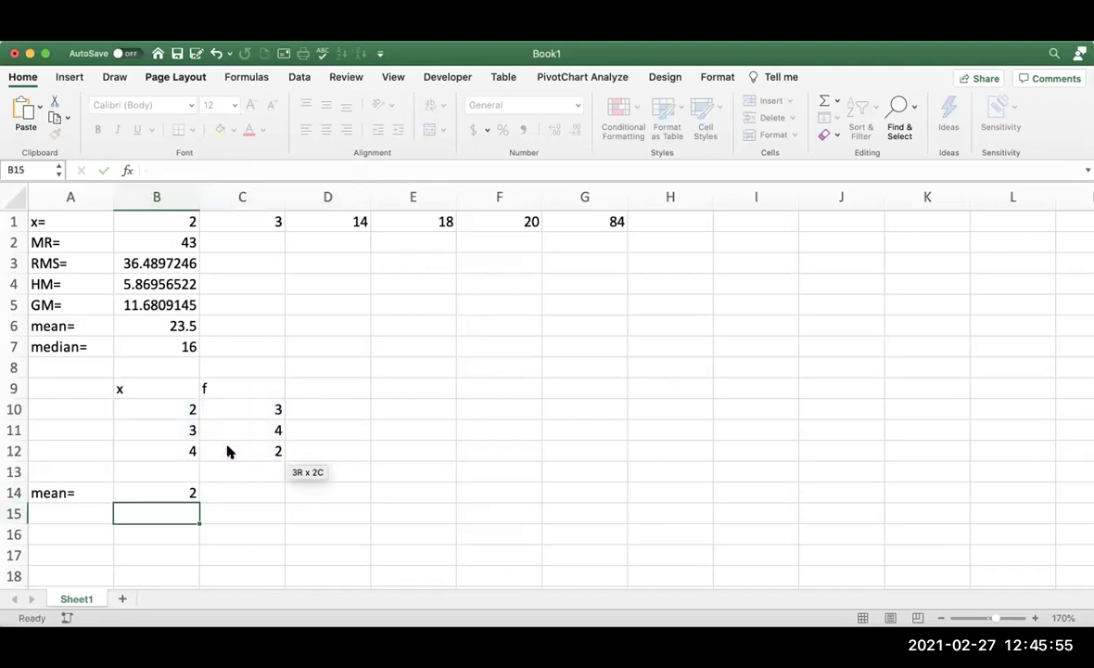
pyautogui.press('Up')
pyautogui.press('Down')
pyautogui.press('Up')
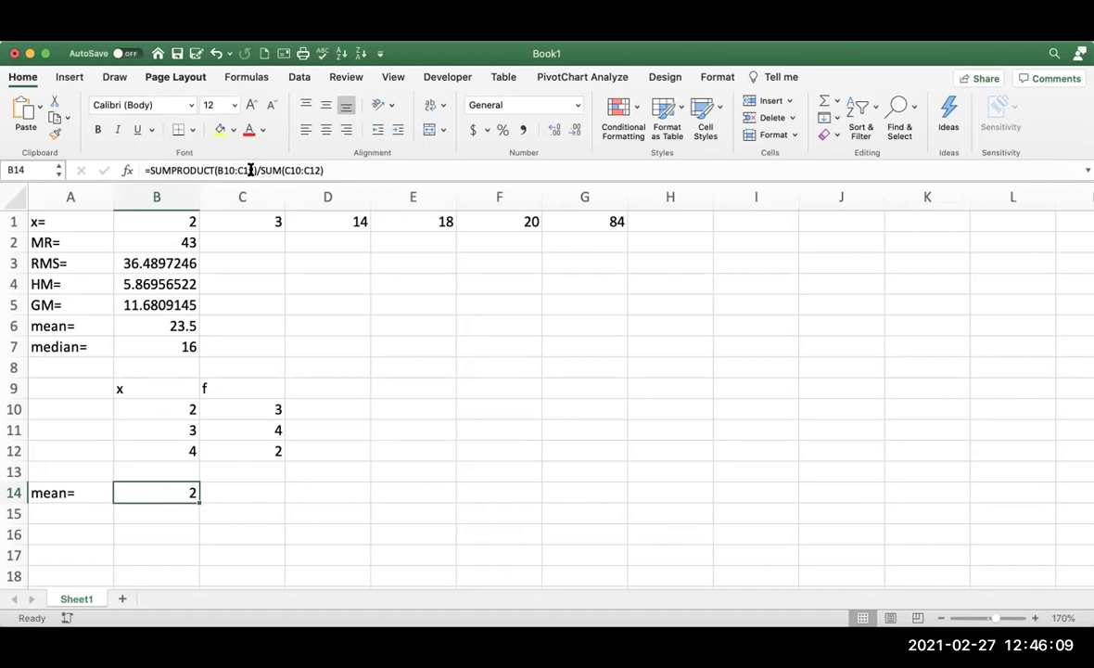
pyautogui.moveTo(254, 170); pyautogui.dragTo(215, 170)
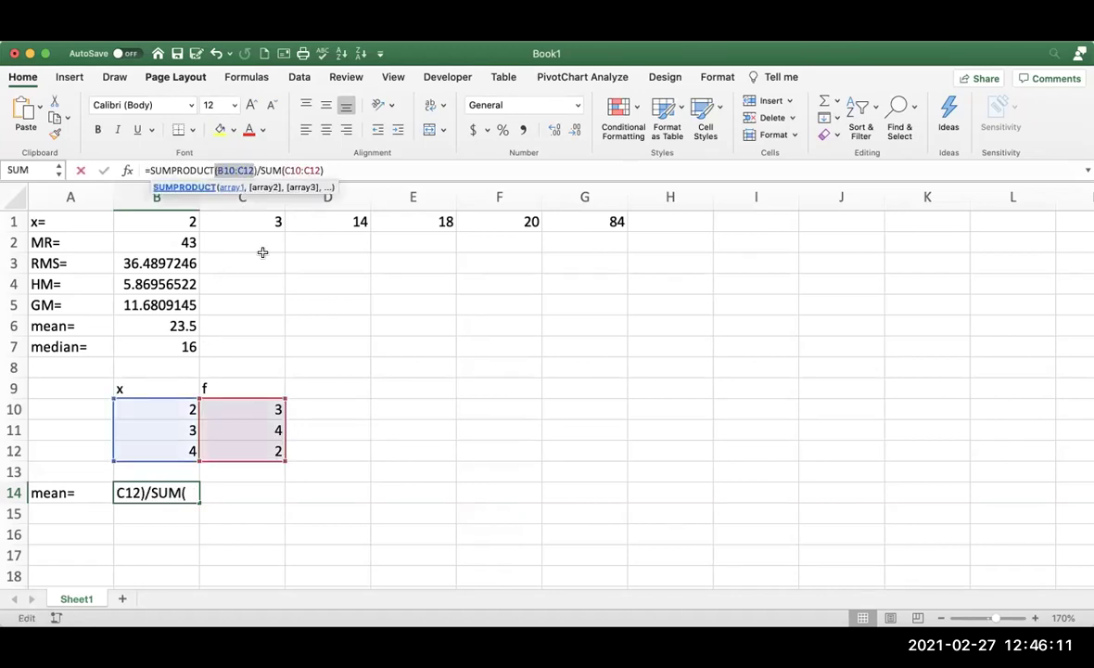
pyautogui.moveTo(164, 408); pyautogui.dragTo(161, 452)
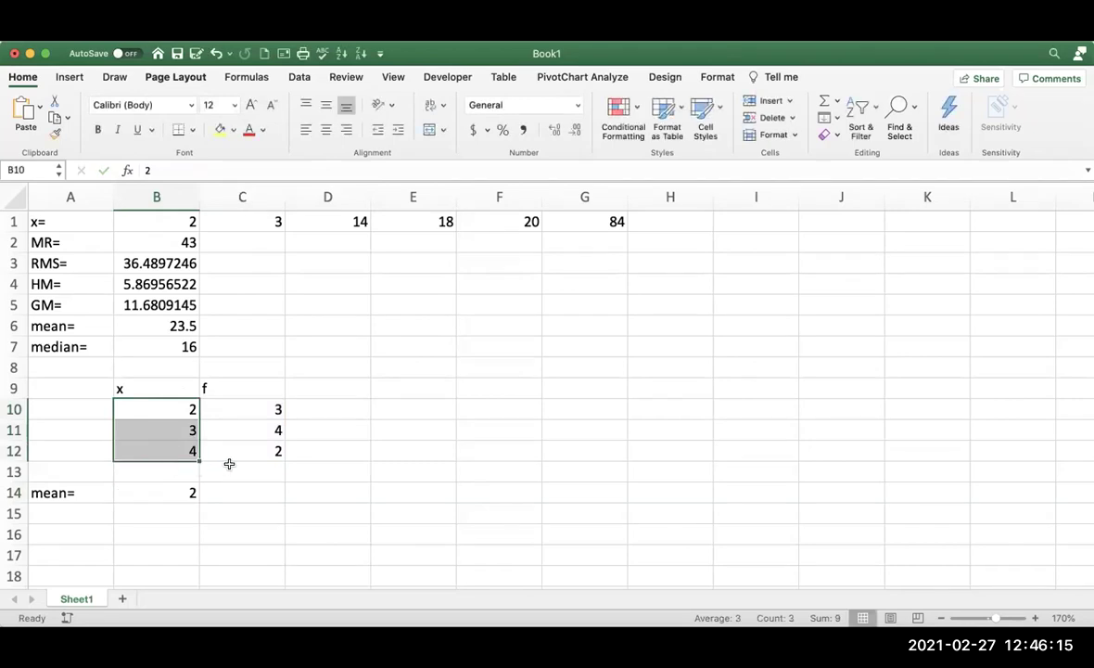
pyautogui.press('Return')
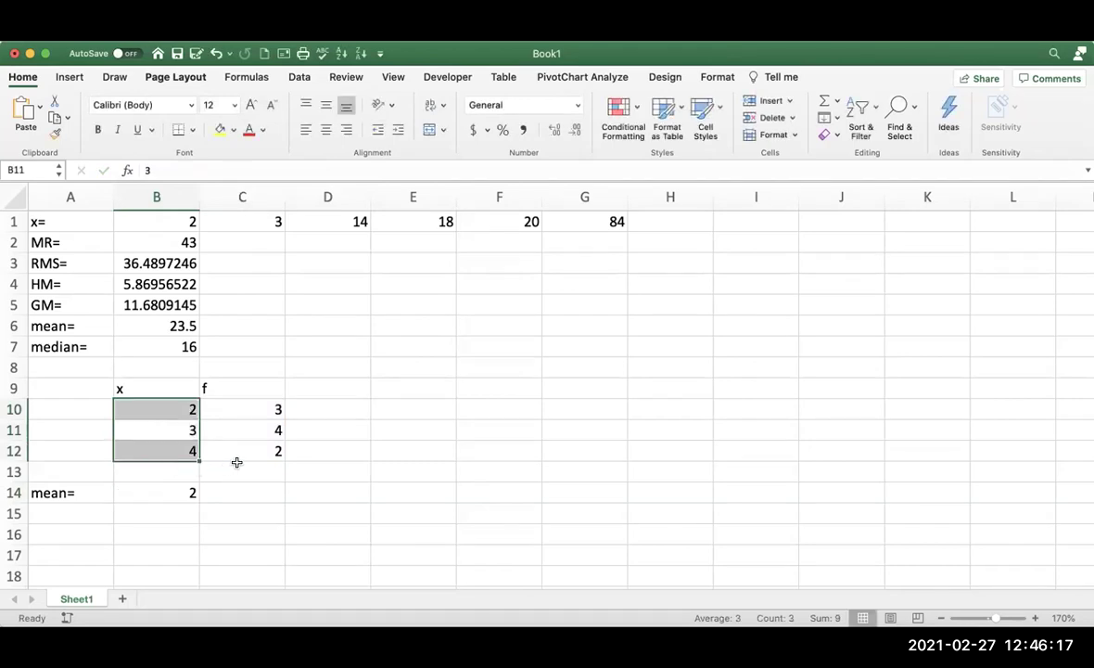
pyautogui.press('Return')
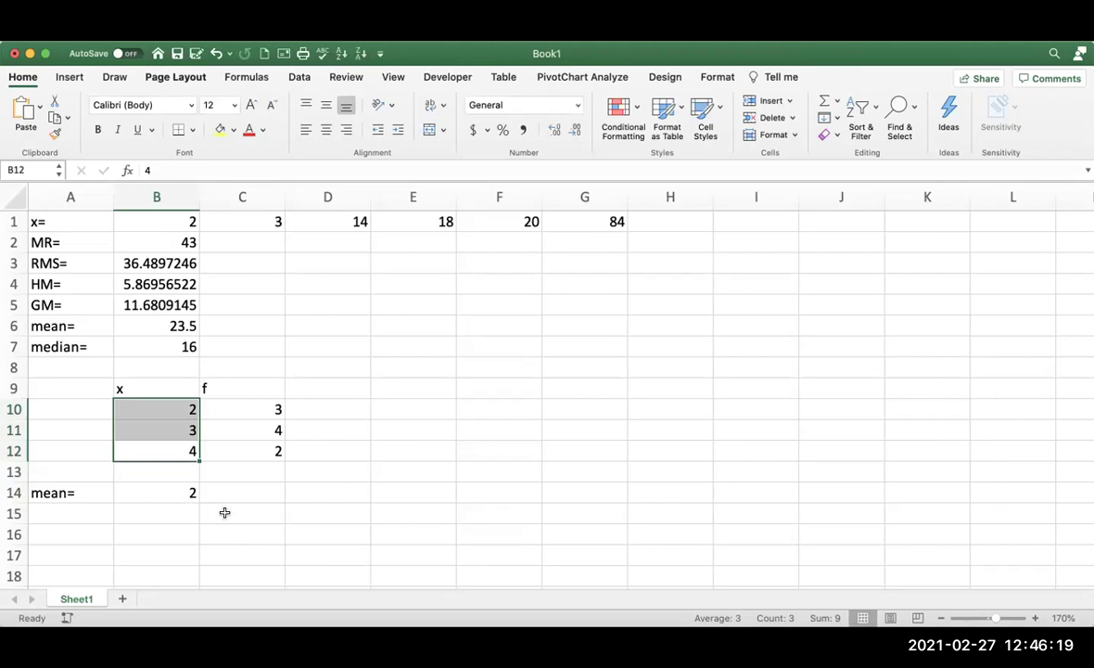
pyautogui.press('Return')
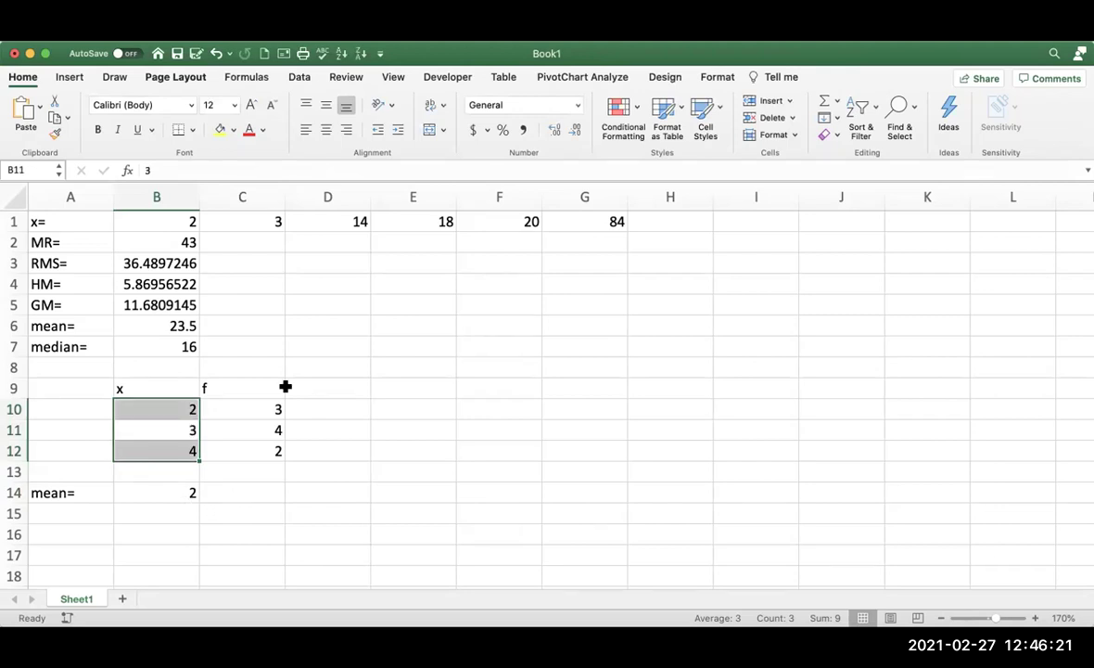
# Correct the mean formula in B14 to =SUMPRODUCT(B10:B12,C10:C12)/SUM(C10:C12).
pyautogui.click(293, 381)
pyautogui.click(155, 497)
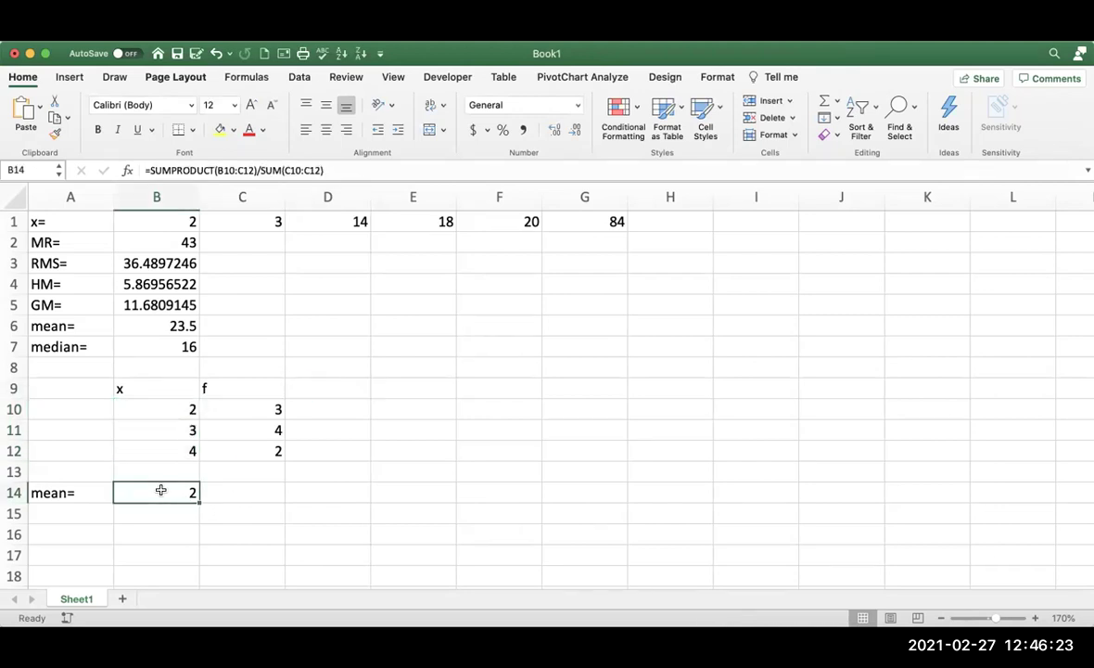
pyautogui.click(251, 170)
pyautogui.press('BackSpace')
pyautogui.press('BackSpace')
pyautogui.press('BackSpace')
pyautogui.press('BackSpace')
pyautogui.press('BackSpace')
pyautogui.press('BackSpace')
pyautogui.press('BackSpace')
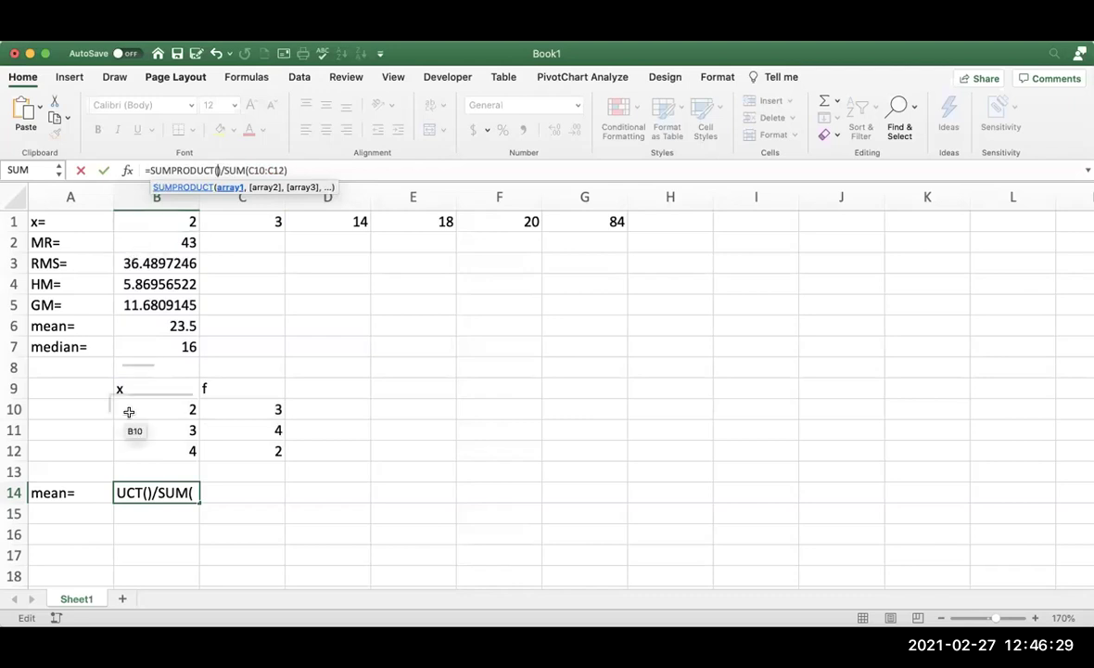
pyautogui.moveTo(134, 409); pyautogui.dragTo(131, 456)
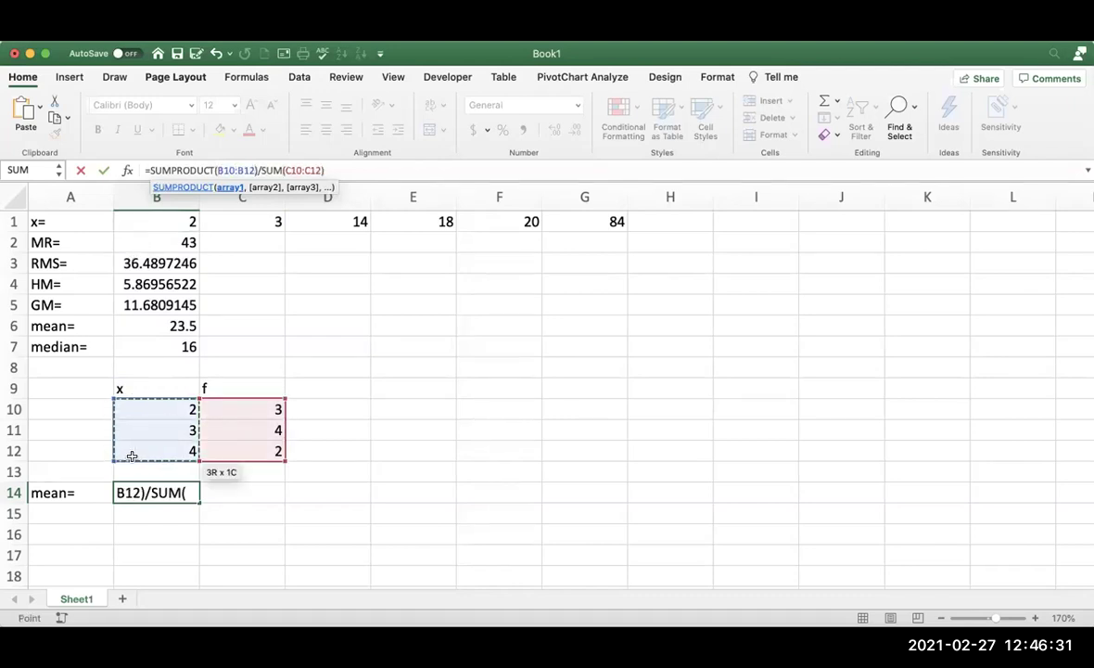
pyautogui.write(',')
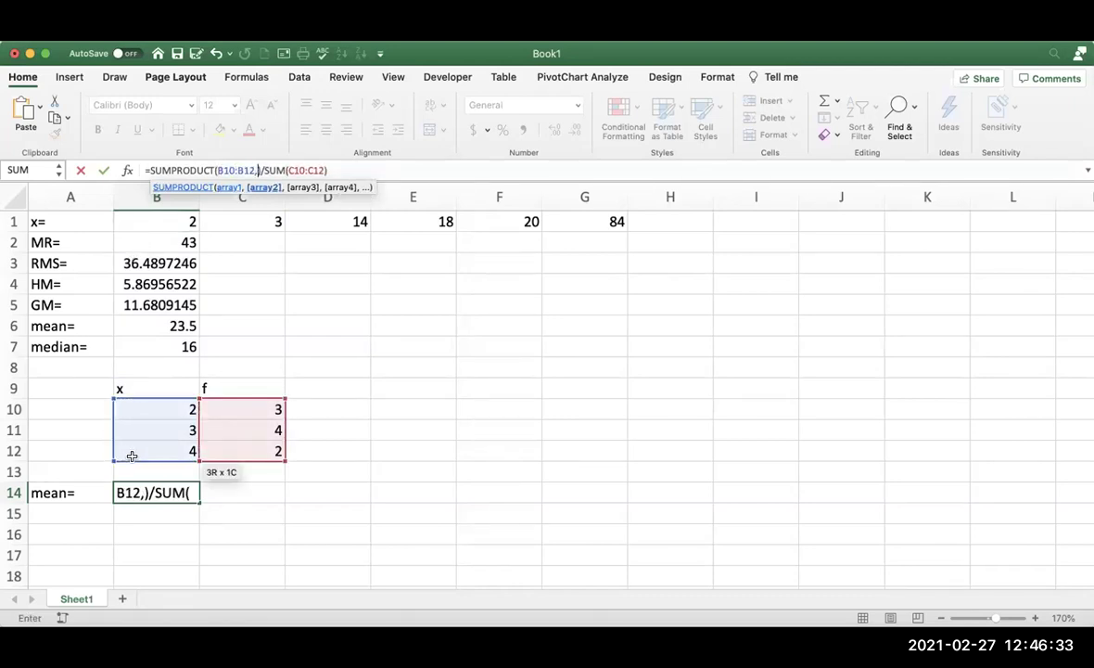
pyautogui.click(235, 409)
pyautogui.moveTo(235, 422); pyautogui.dragTo(235, 453)
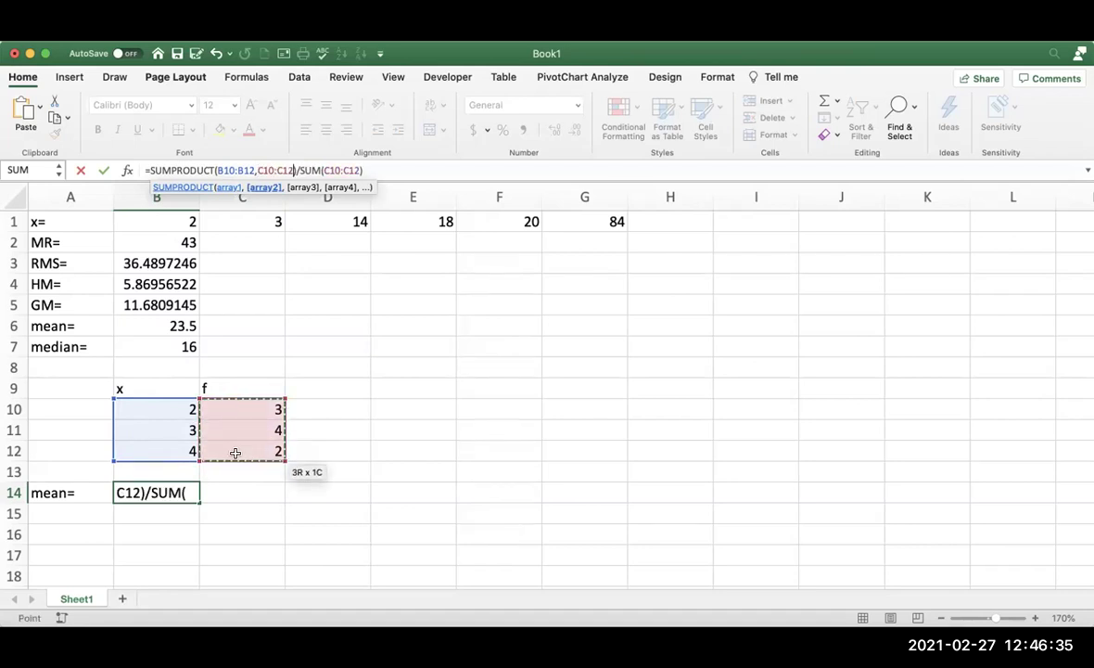
pyautogui.press('Return')
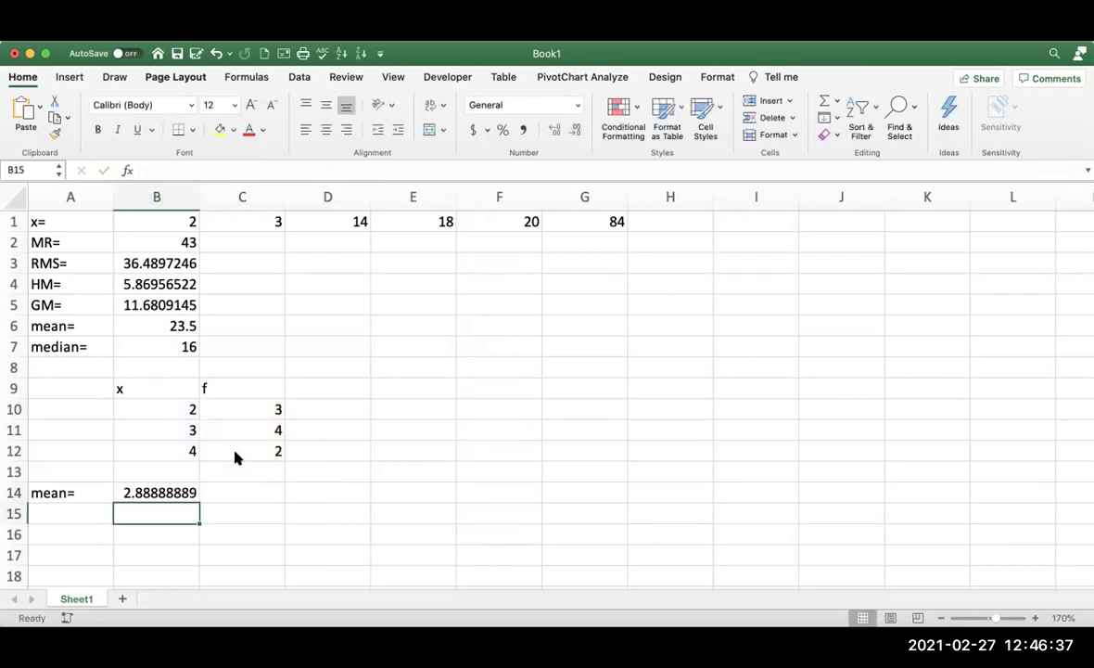
# Review the mean formula in B14, then check the Mathematica notebook and return to Excel.
pyautogui.press('Up')
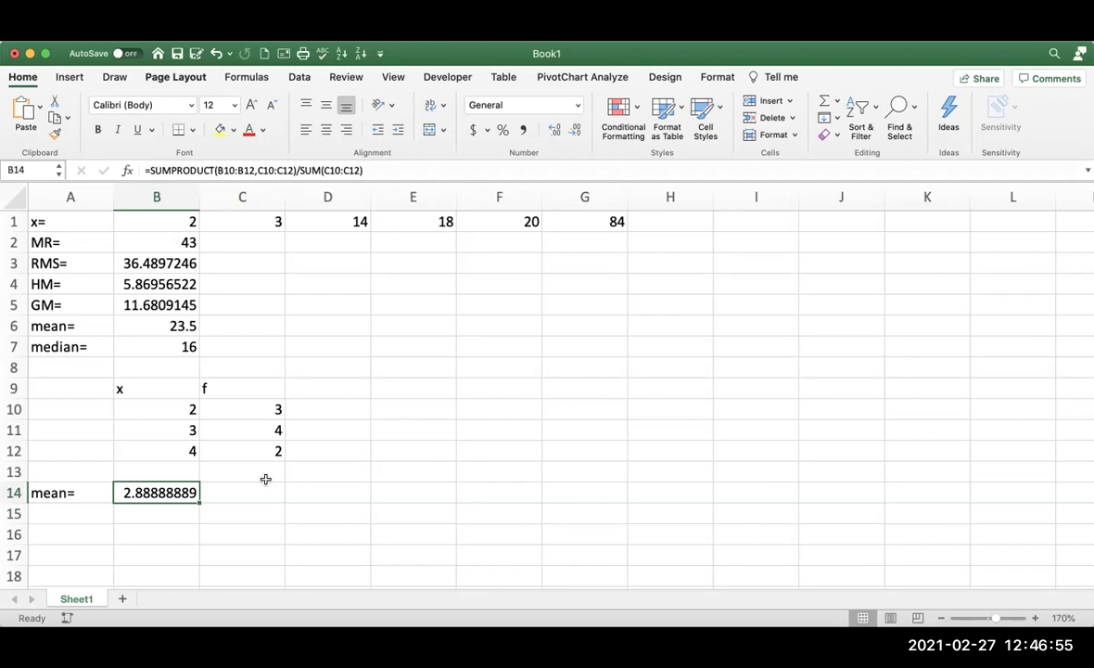
pyautogui.press('Down')
pyautogui.press('Up')
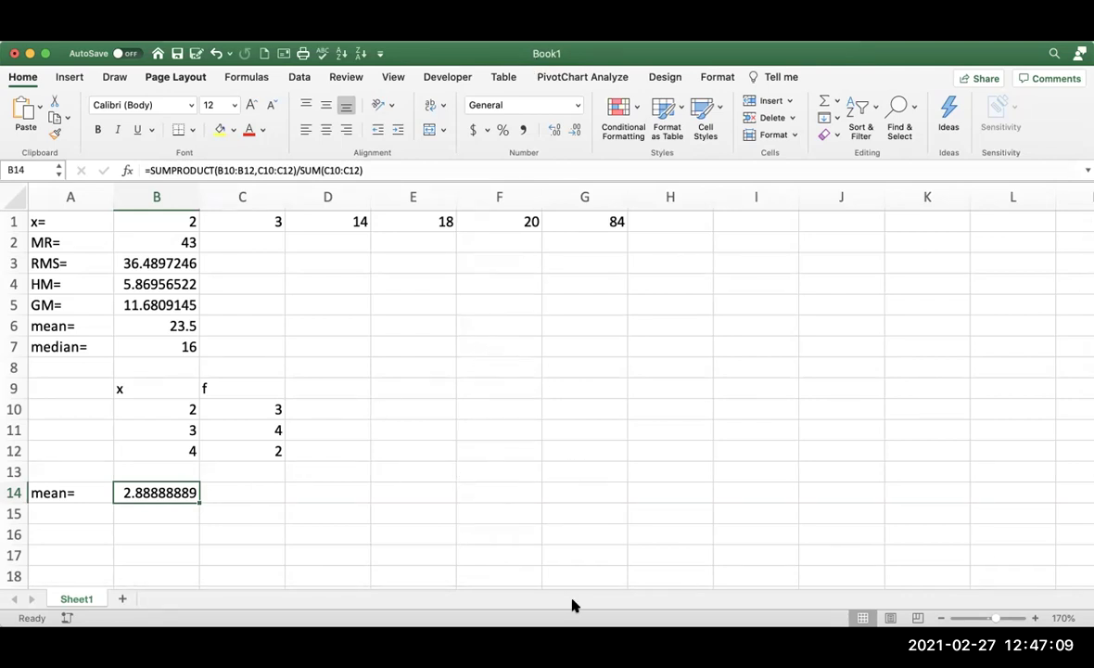
pyautogui.press('super+Tab')
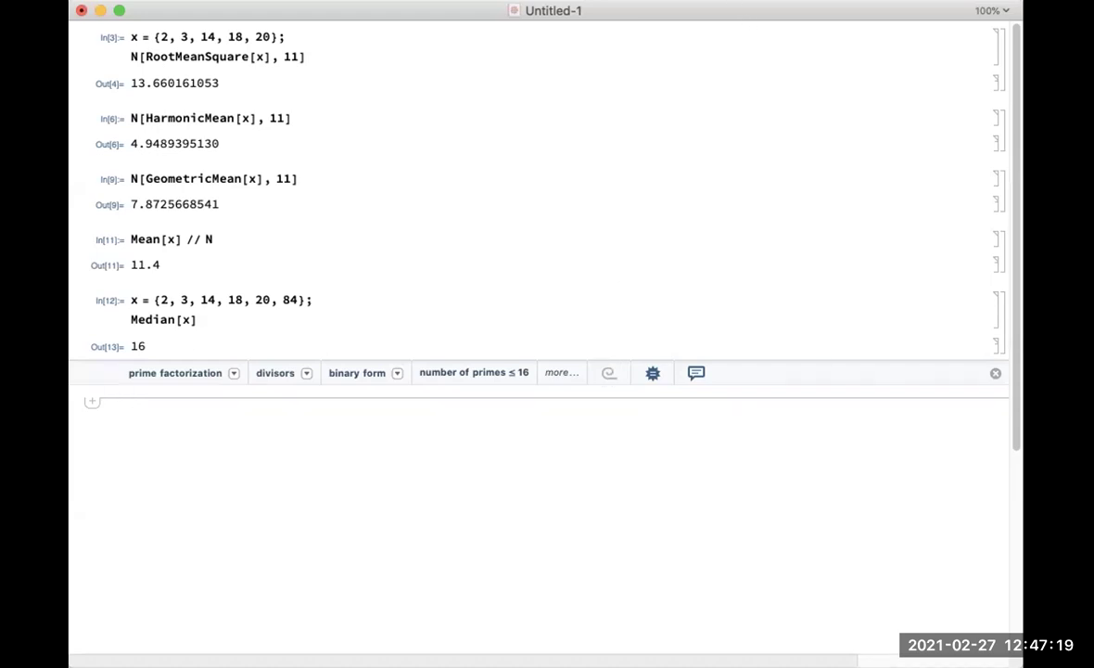
pyautogui.press('super+Tab')
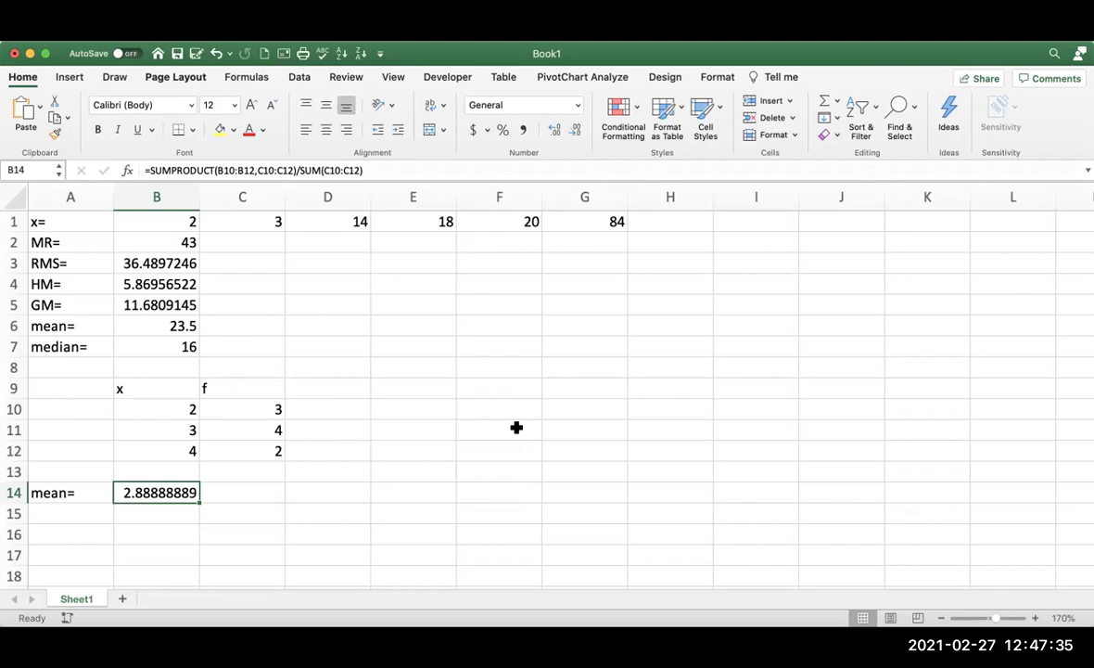
# List the value 2 in each of cells E10:G10 and enter 3 in H10.
pyautogui.click(165, 405)
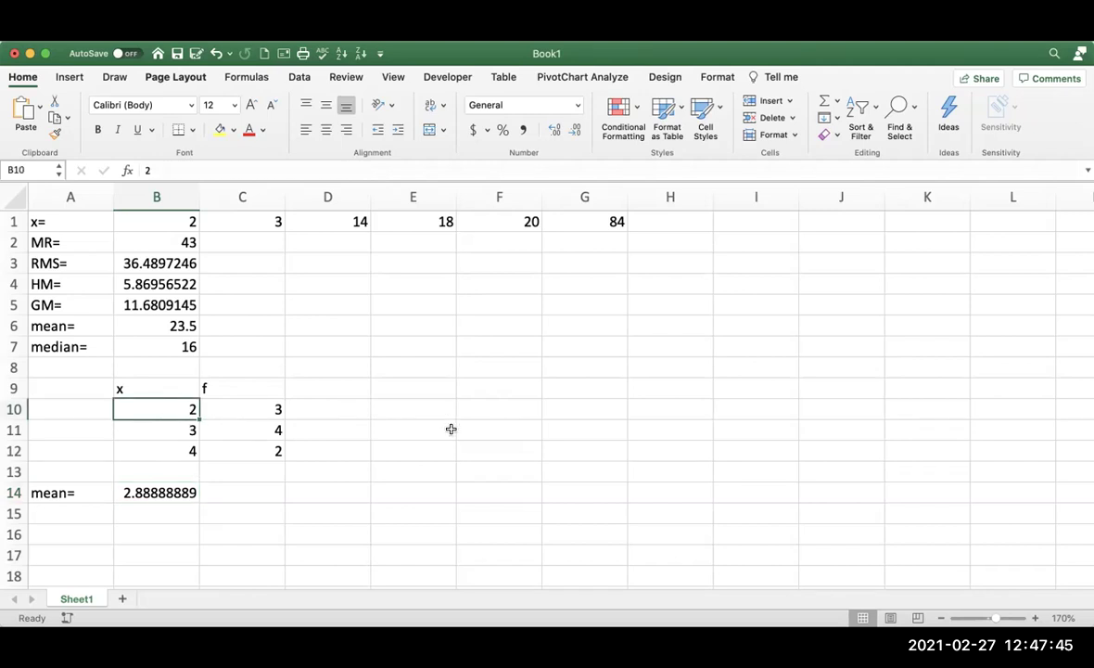
pyautogui.click(441, 398)
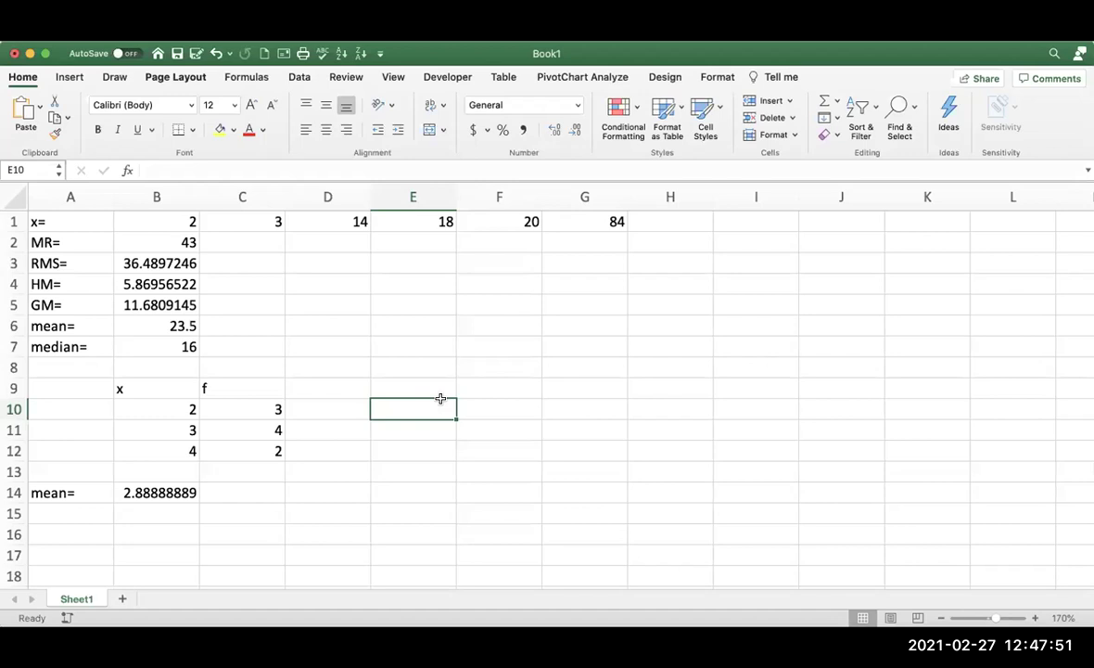
pyautogui.write('2')
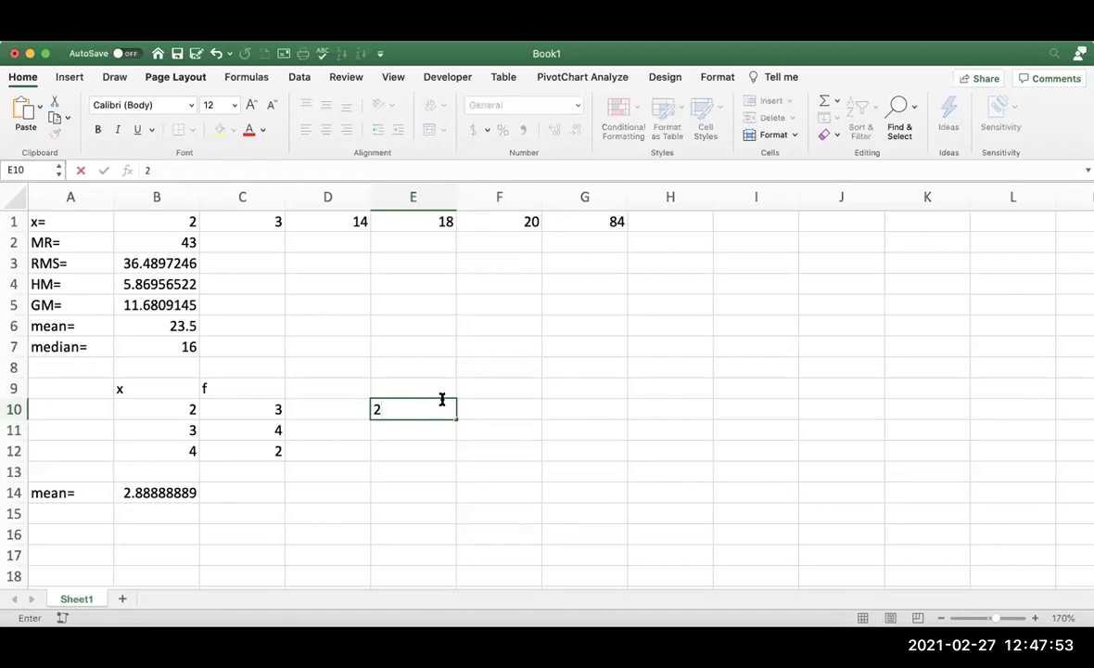
pyautogui.press('Tab')
pyautogui.write('2')
pyautogui.press('Tab')
pyautogui.write('22')
pyautogui.press('Tab')
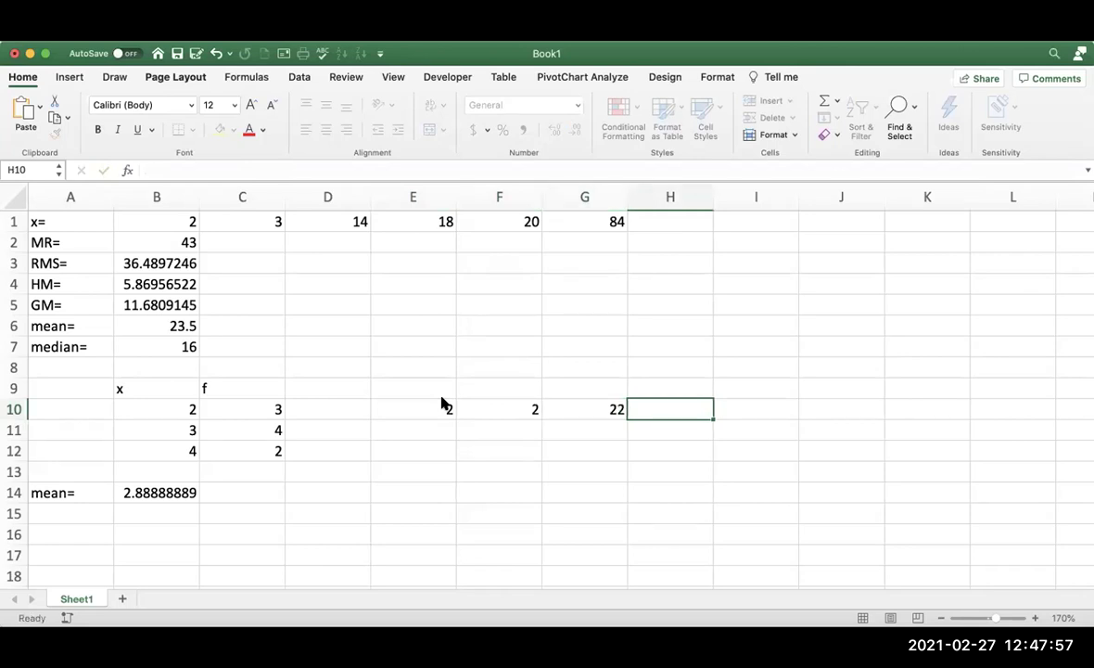
pyautogui.write('3')
pyautogui.press('Tab')
pyautogui.hotkey('shift', 'Tab')
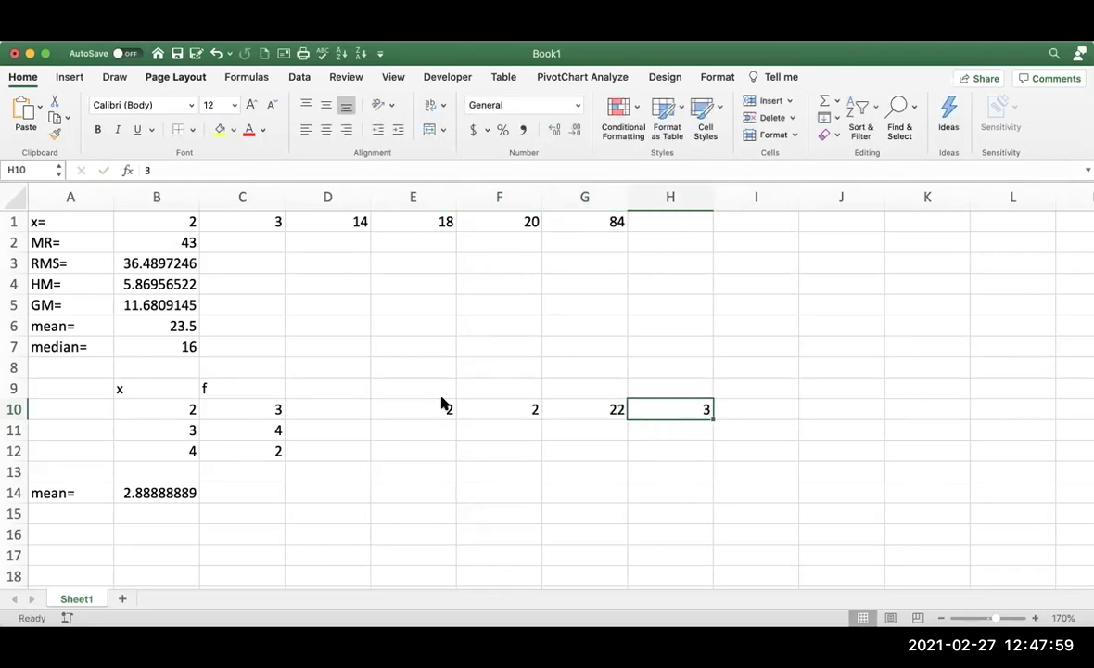
pyautogui.hotkey('shift', 'Tab')
pyautogui.write('2')
pyautogui.press('Tab')
# Continue the expanded data list in row 10 with 3 in I10:K10 and 4 in L10:M10.
pyautogui.press('Tab')
pyautogui.write('3')
pyautogui.press('Tab')
pyautogui.write('3')
pyautogui.press('Tab')
pyautogui.write('3')
pyautogui.press('Tab')
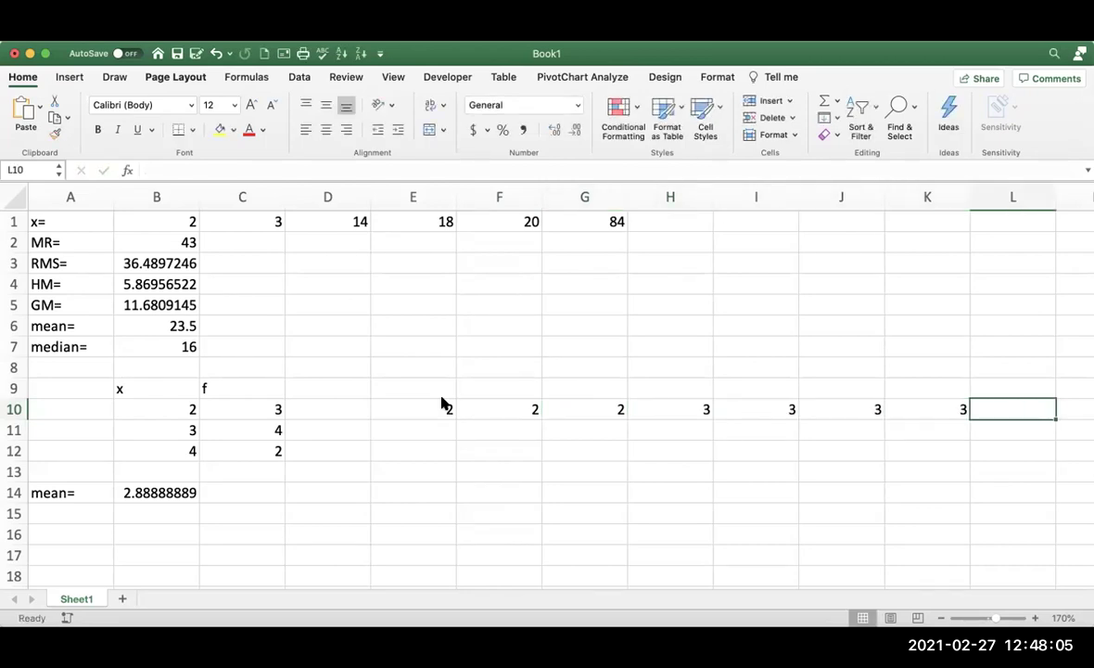
pyautogui.write('4')
pyautogui.press('Tab')
pyautogui.write('4')
pyautogui.hotkey('shift', 'Tab')
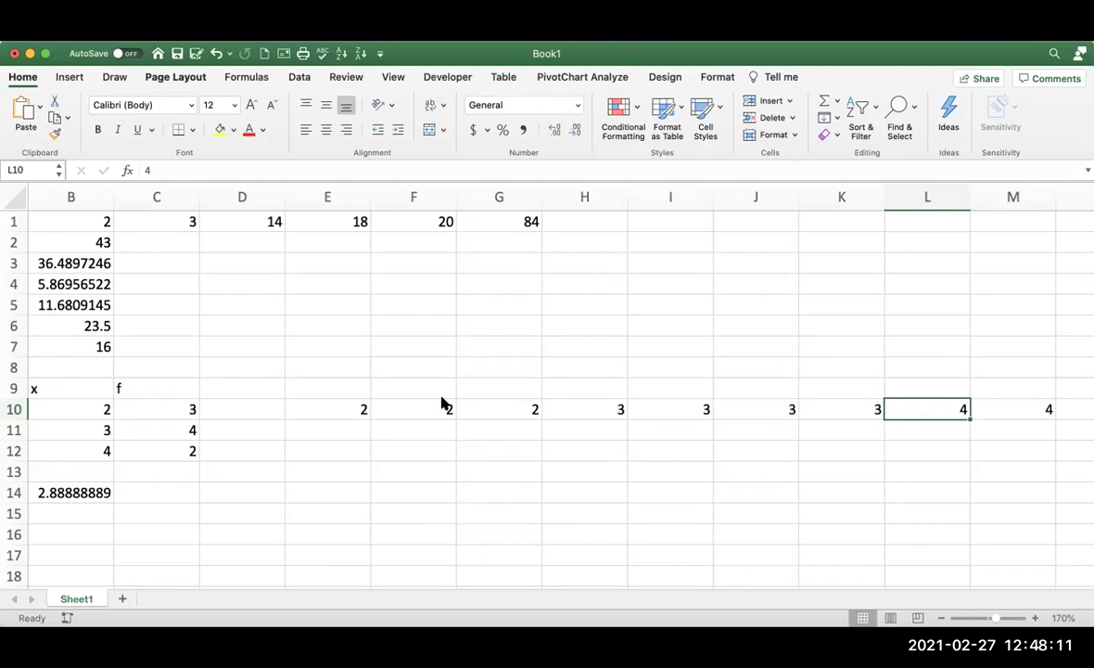
# Calculate the mean of the expanded list with =average(E10:M10) in cell H12.
pyautogui.click(344, 397)
pyautogui.moveTo(344, 398); pyautogui.dragTo(1005, 410)
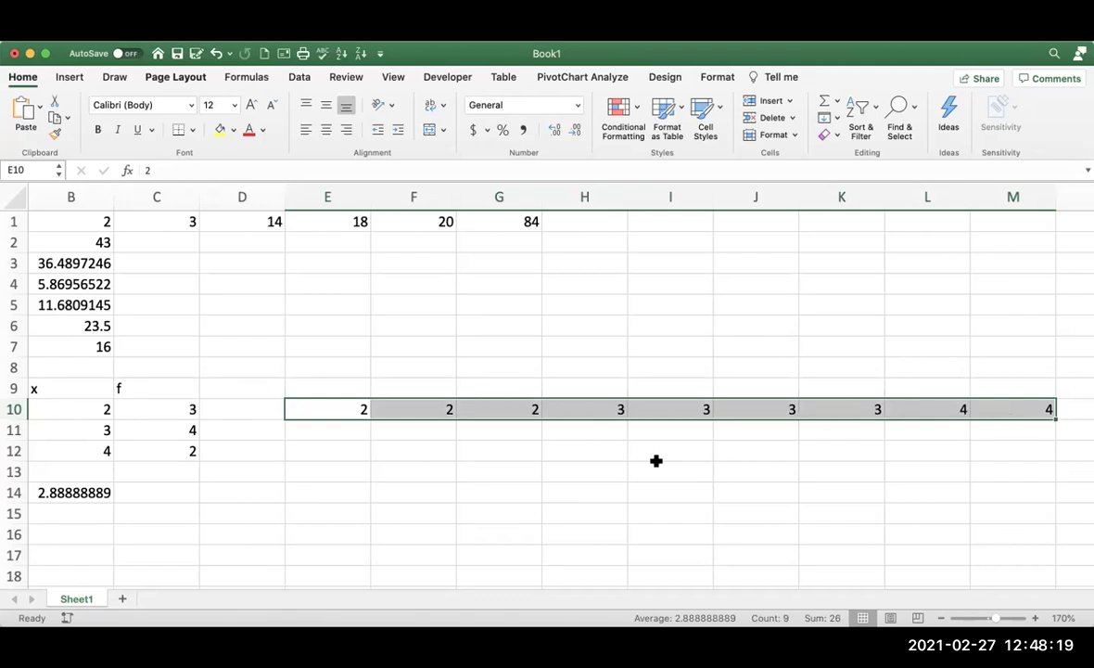
pyautogui.click(598, 454)
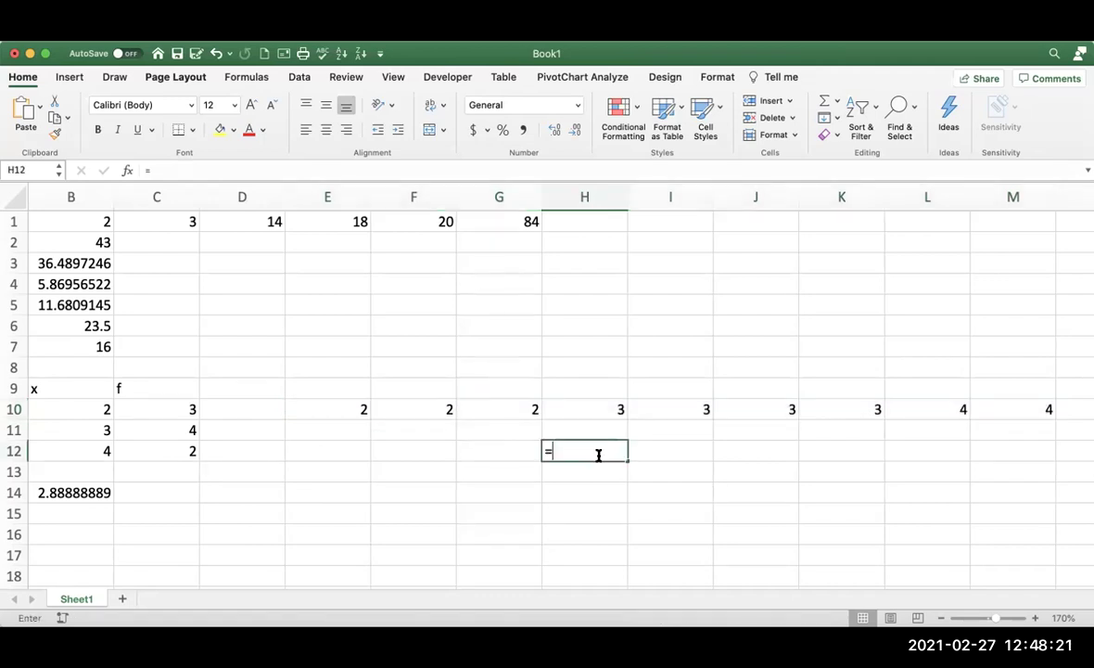
pyautogui.write('=average(')
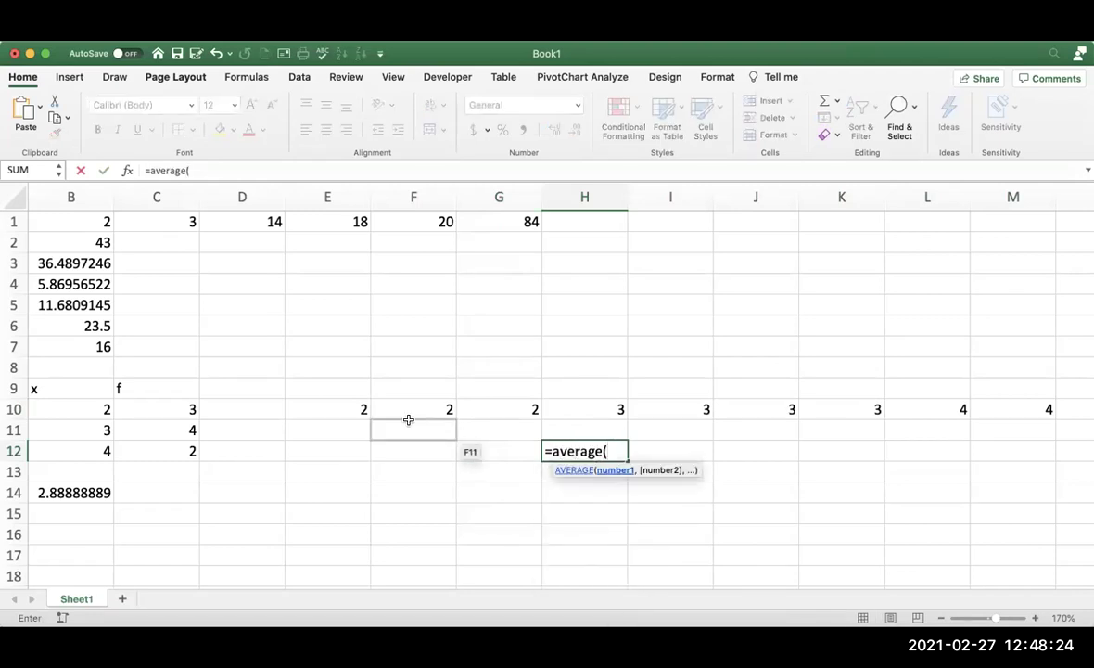
pyautogui.moveTo(334, 410); pyautogui.dragTo(1012, 410)
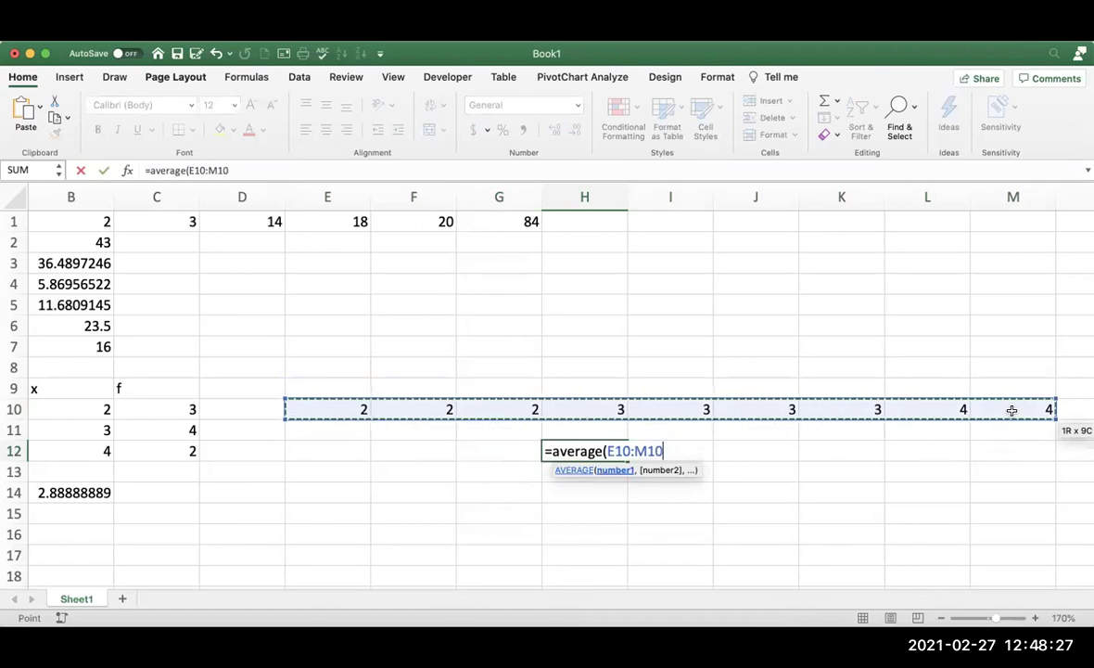
pyautogui.write(')')
pyautogui.press('Return')
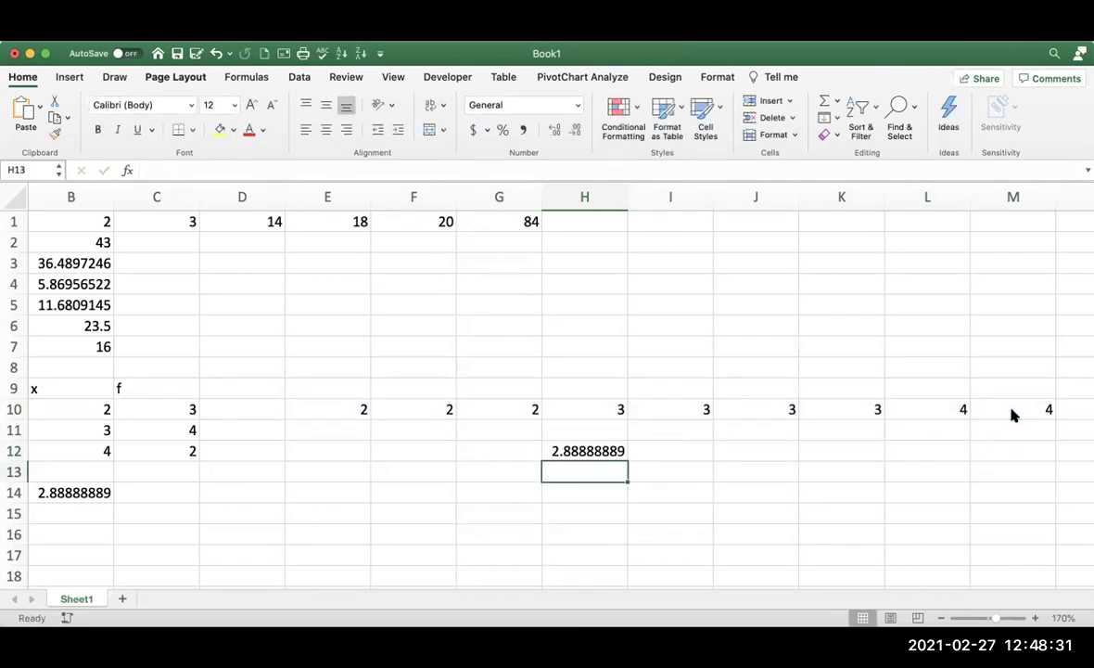
# Clear the AVERAGE formula from H12 and all expanded data values from E10:M10.
pyautogui.press('Up')
pyautogui.press('BackSpace')
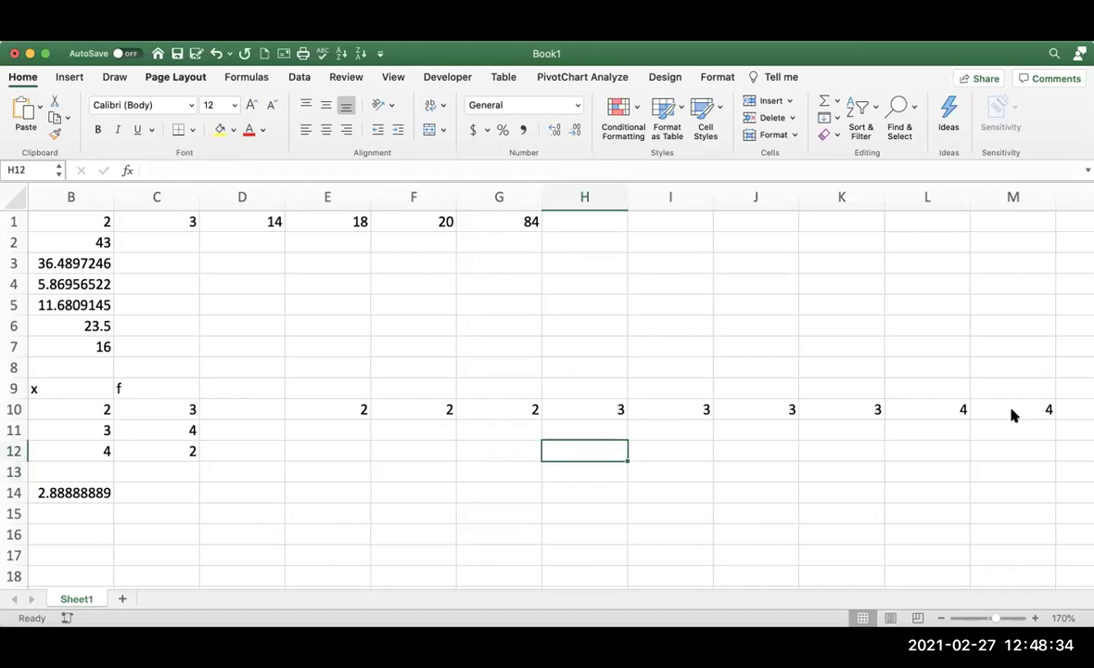
pyautogui.click(336, 405)
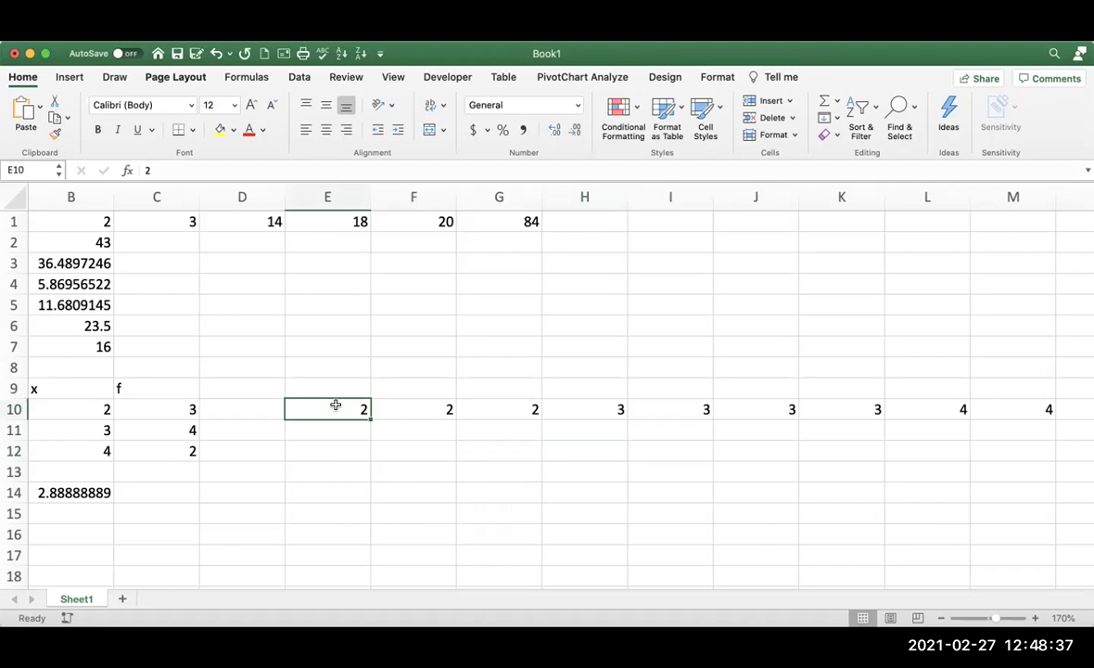
pyautogui.press('BackSpace')
pyautogui.press('Right')
pyautogui.press('BackSpace')
pyautogui.press('Right')
pyautogui.press('BackSpace')
pyautogui.press('Right')
pyautogui.press('BackSpace')
pyautogui.press('Right')
pyautogui.press('BackSpace')
pyautogui.press('Right')
pyautogui.press('BackSpace')
pyautogui.press('Right')
pyautogui.press('BackSpace')
pyautogui.press('Right')
pyautogui.press('BackSpace')
pyautogui.press('Right')
pyautogui.press('BackSpace')
pyautogui.press('Right')
pyautogui.press('Left')
pyautogui.press('Left')
pyautogui.press('Left')
pyautogui.press('Left')
pyautogui.press('Left')
pyautogui.press('Left')
pyautogui.press('Left')
pyautogui.press('Left')
pyautogui.press('Left')
pyautogui.press('Left')
pyautogui.press('Left')
pyautogui.press('Left')
pyautogui.press('Left')
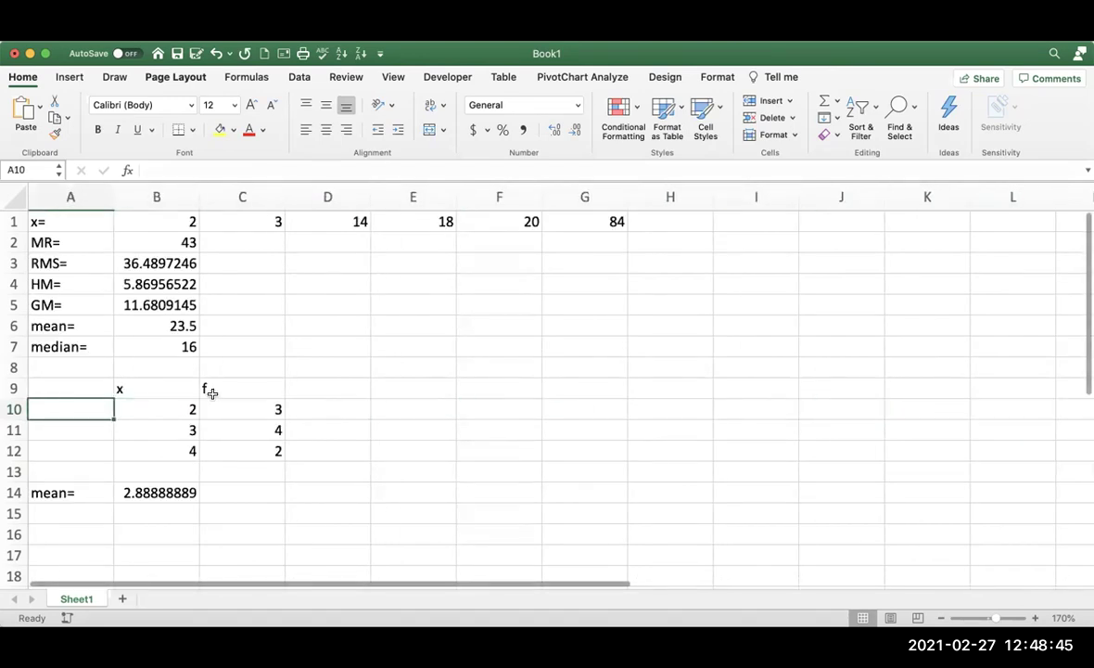
# Add the column heading "fx" in cell D9 beside the x and f columns.
pyautogui.moveTo(169, 410); pyautogui.dragTo(169, 449)
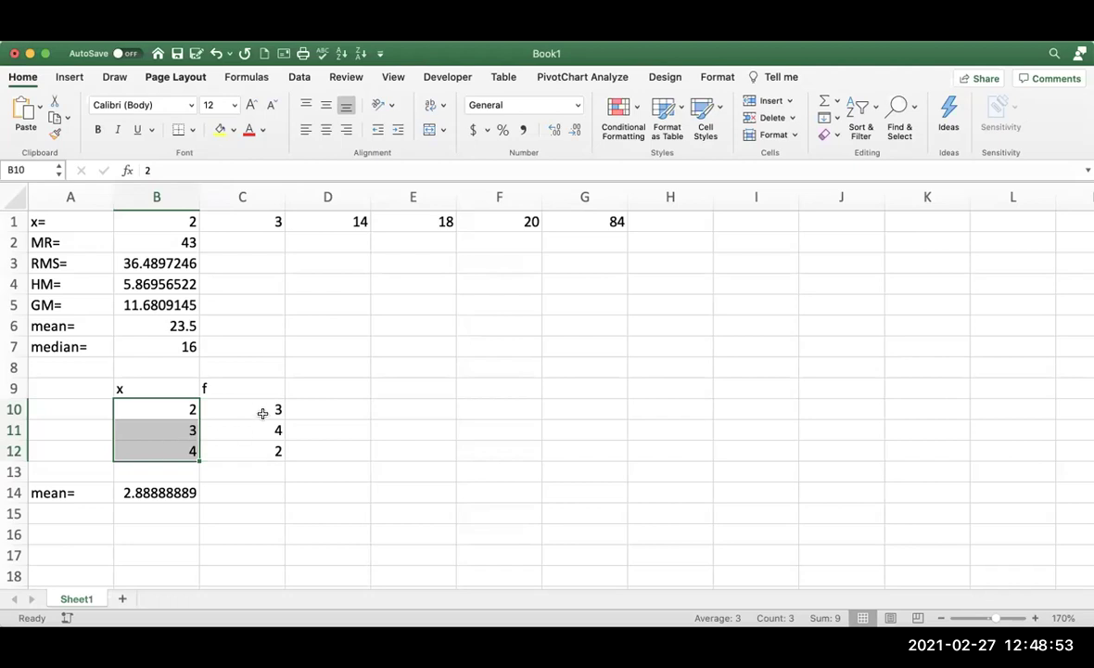
pyautogui.moveTo(248, 408); pyautogui.dragTo(250, 457)
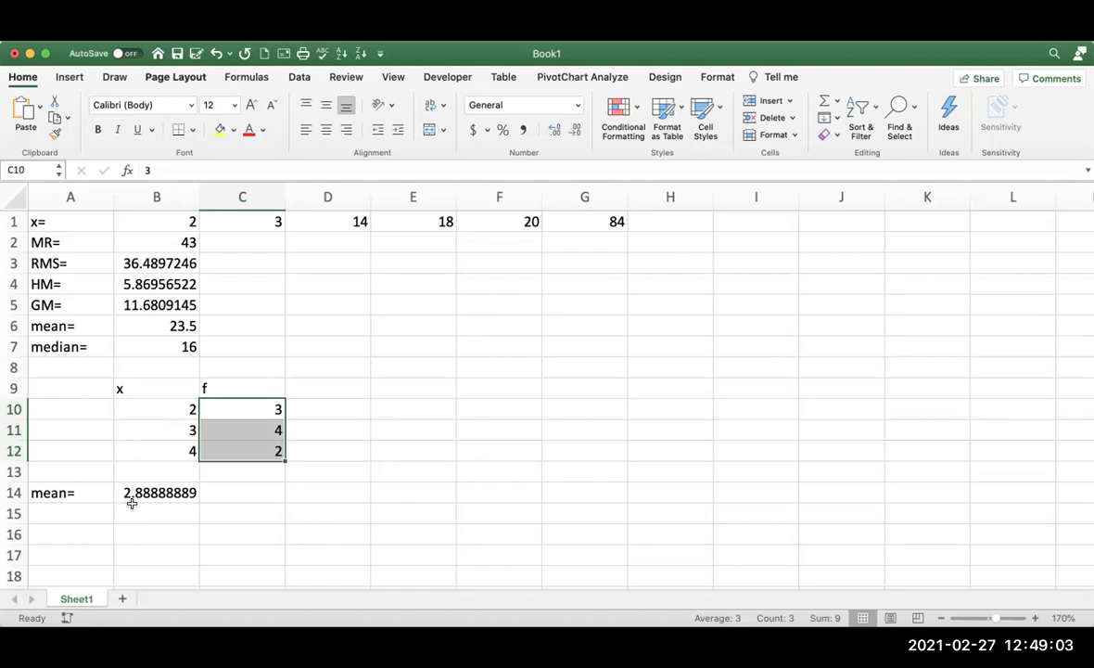
pyautogui.click(317, 385)
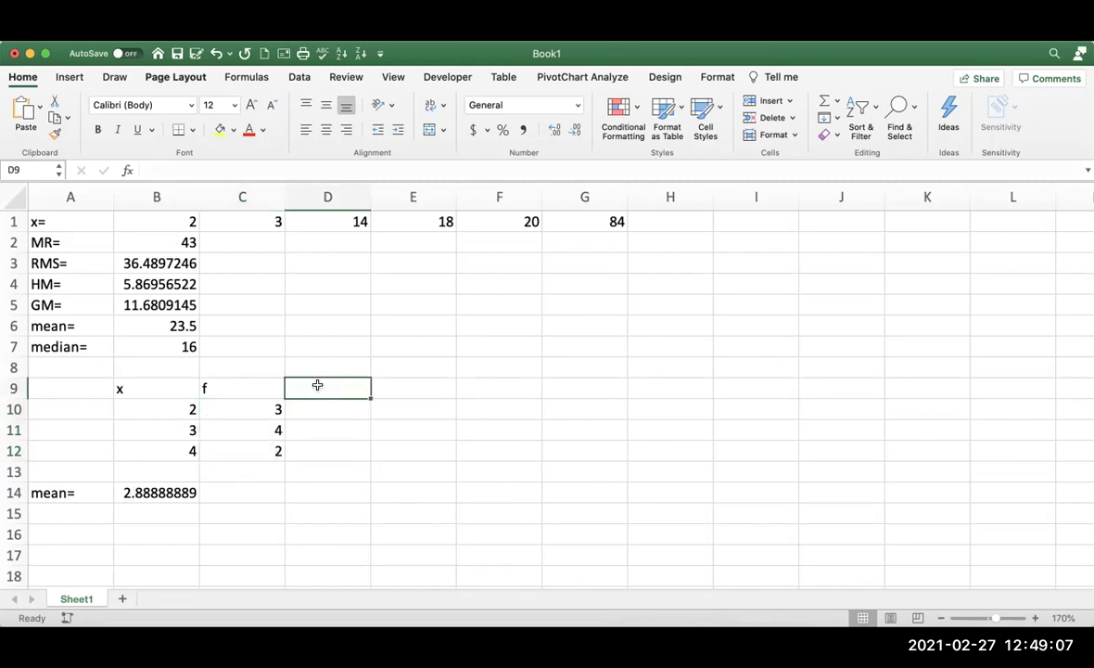
pyautogui.write('fx')
pyautogui.press('Return')
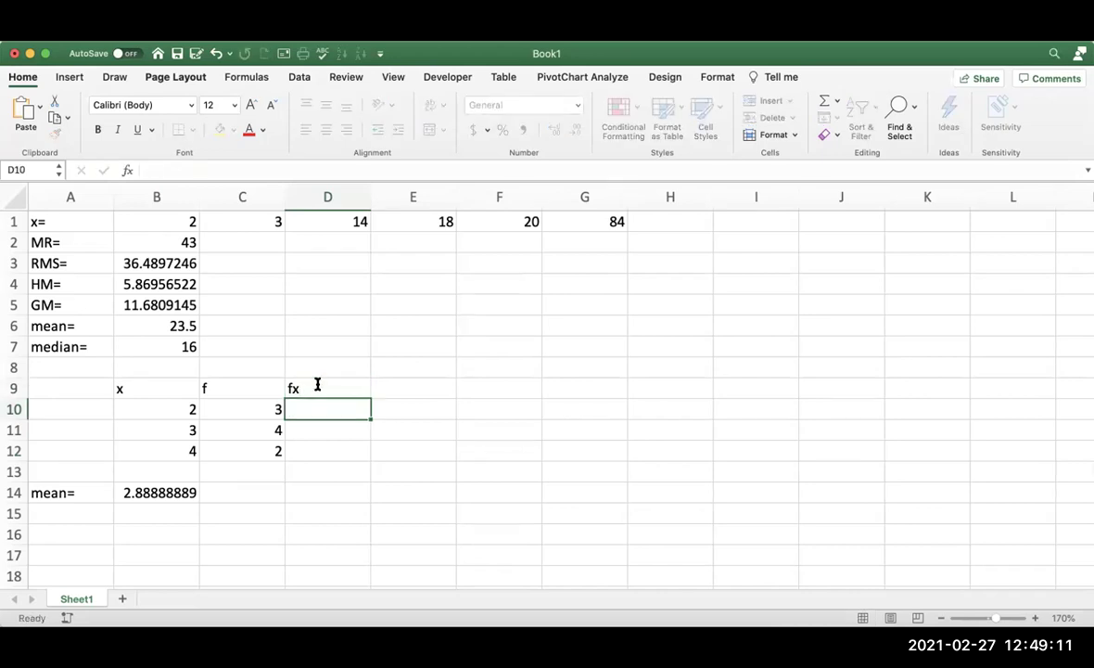
# Enter the product formula =B10*C10 in D10 and fill it down through D12.
pyautogui.write('=')
pyautogui.click(188, 409)
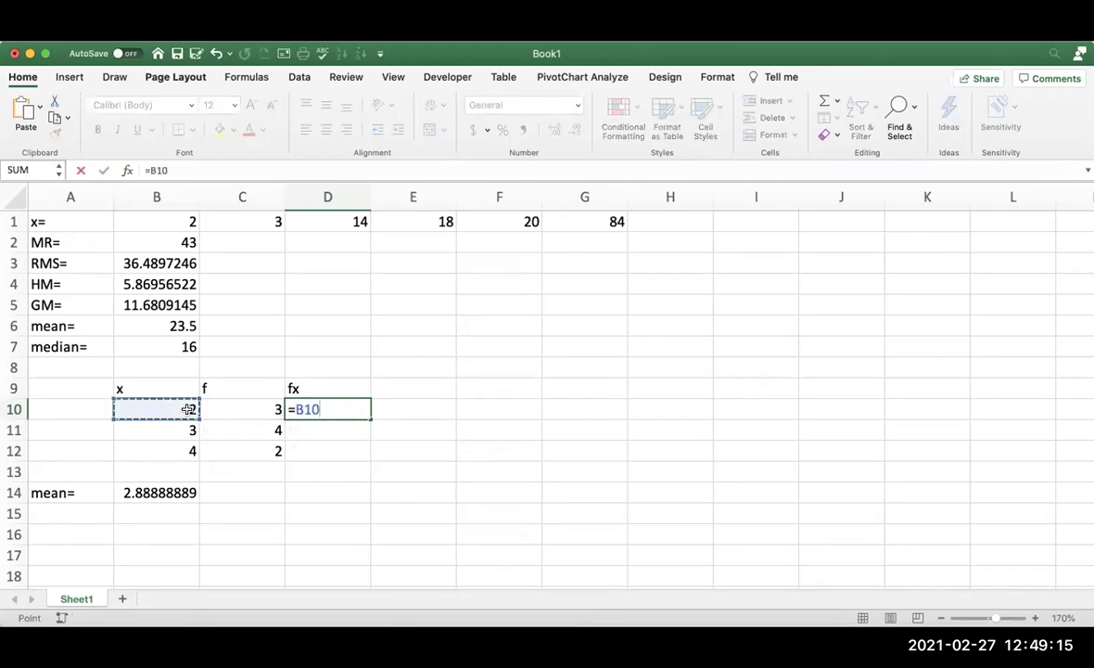
pyautogui.write('*')
pyautogui.click(241, 409)
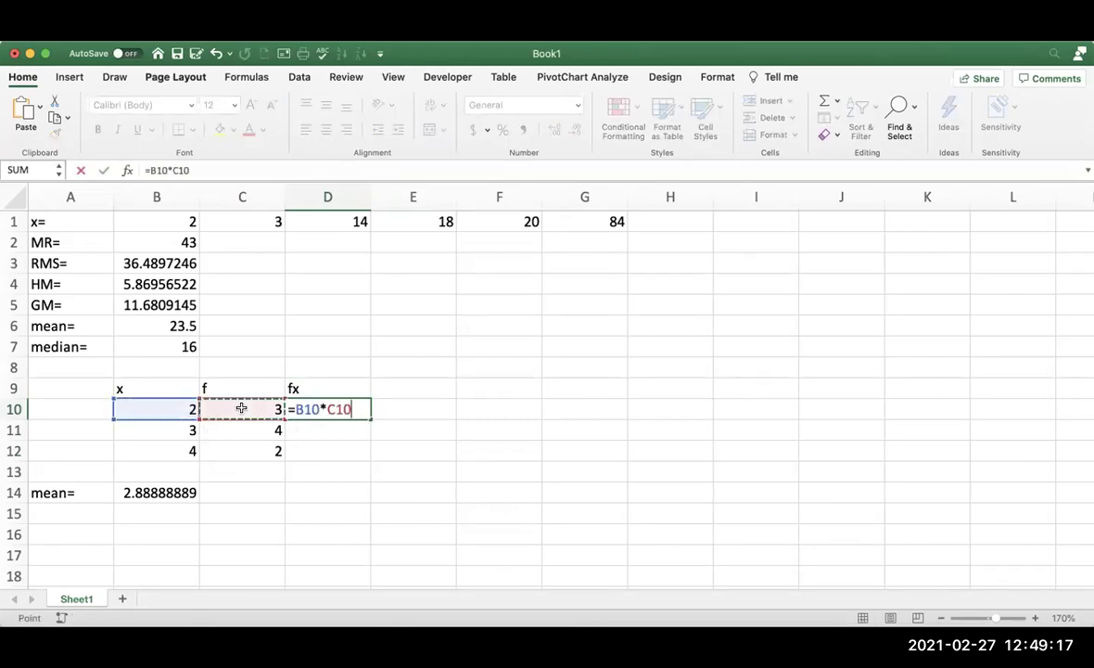
pyautogui.press('Return')
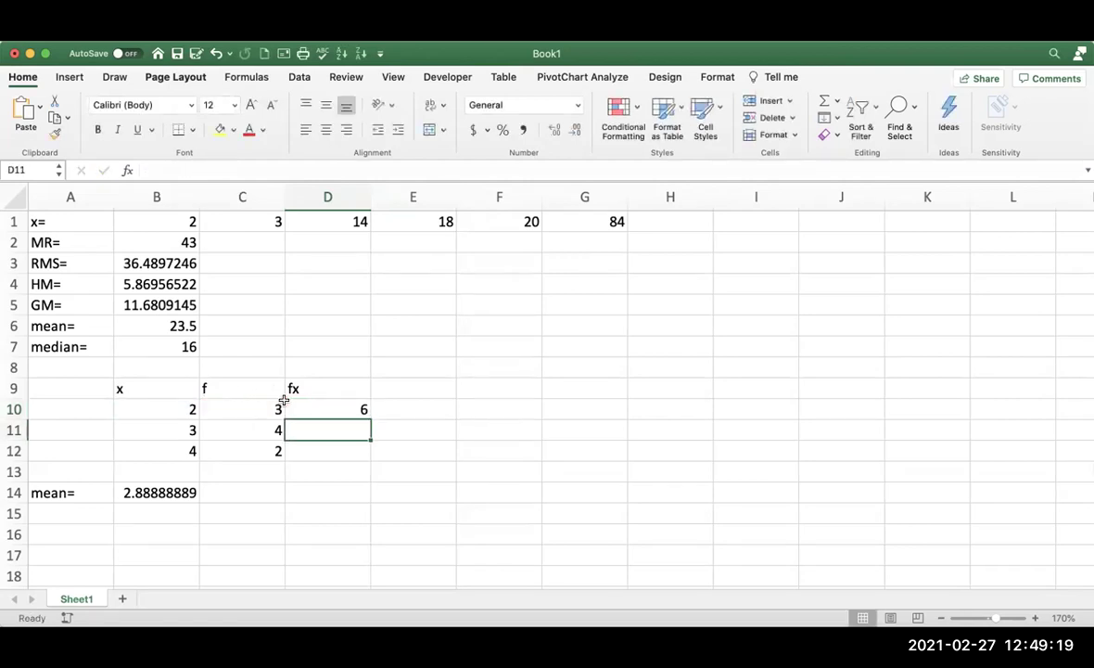
pyautogui.click(334, 409)
pyautogui.moveTo(368, 416); pyautogui.dragTo(367, 455)
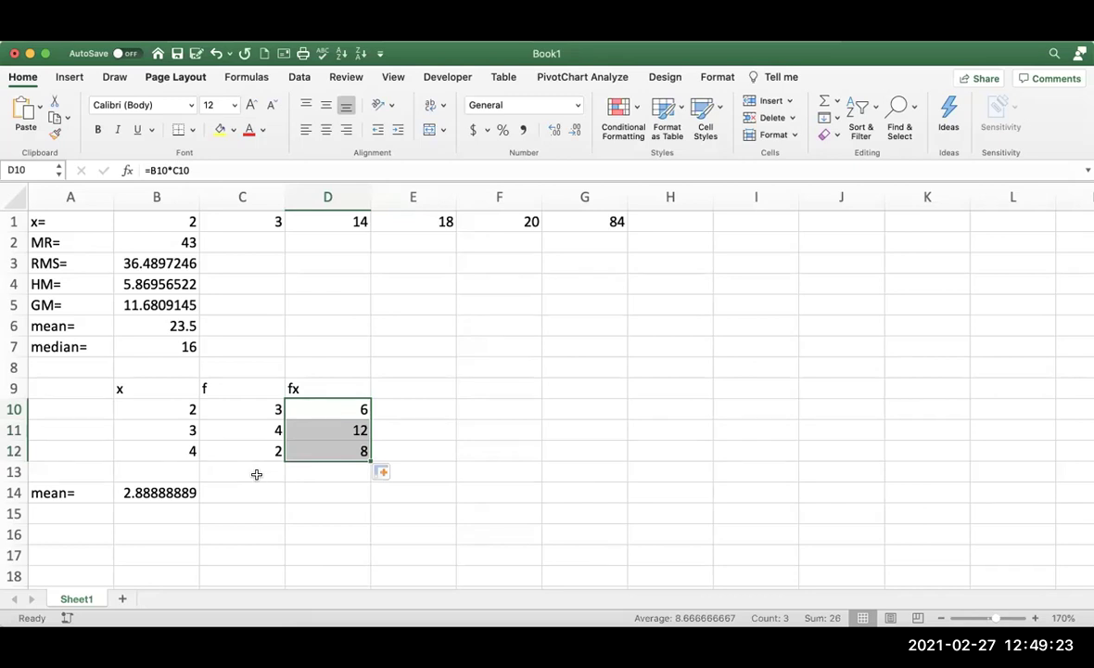
# Enter the label "sigma=" in cell B13 below the x values.
pyautogui.click(256, 473)
pyautogui.click(165, 473)
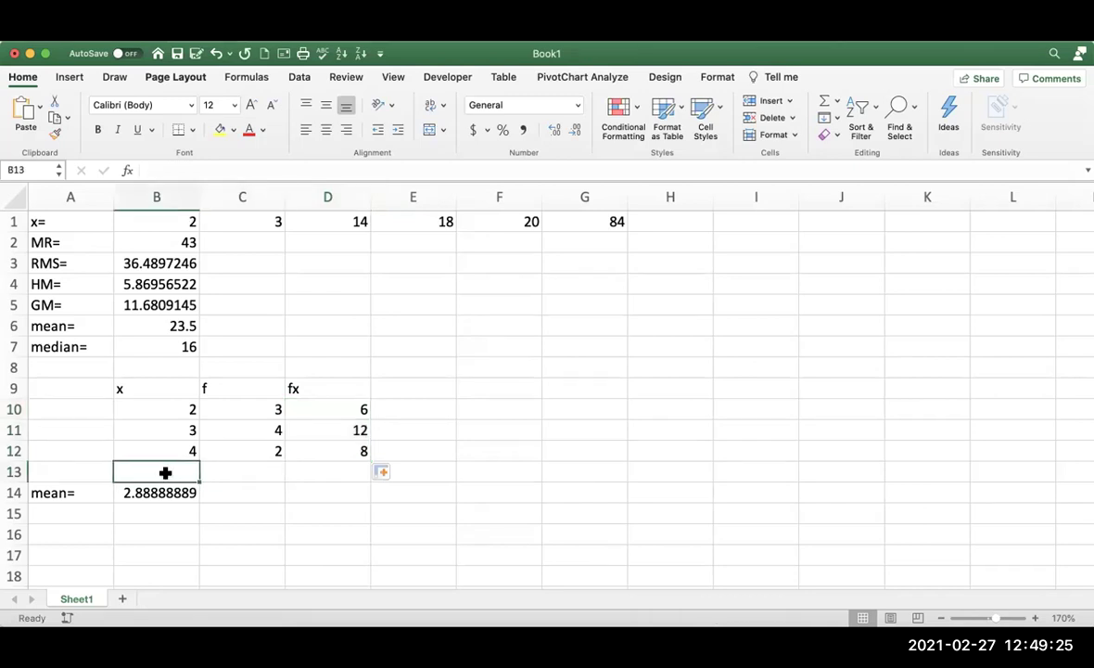
pyautogui.write('si')
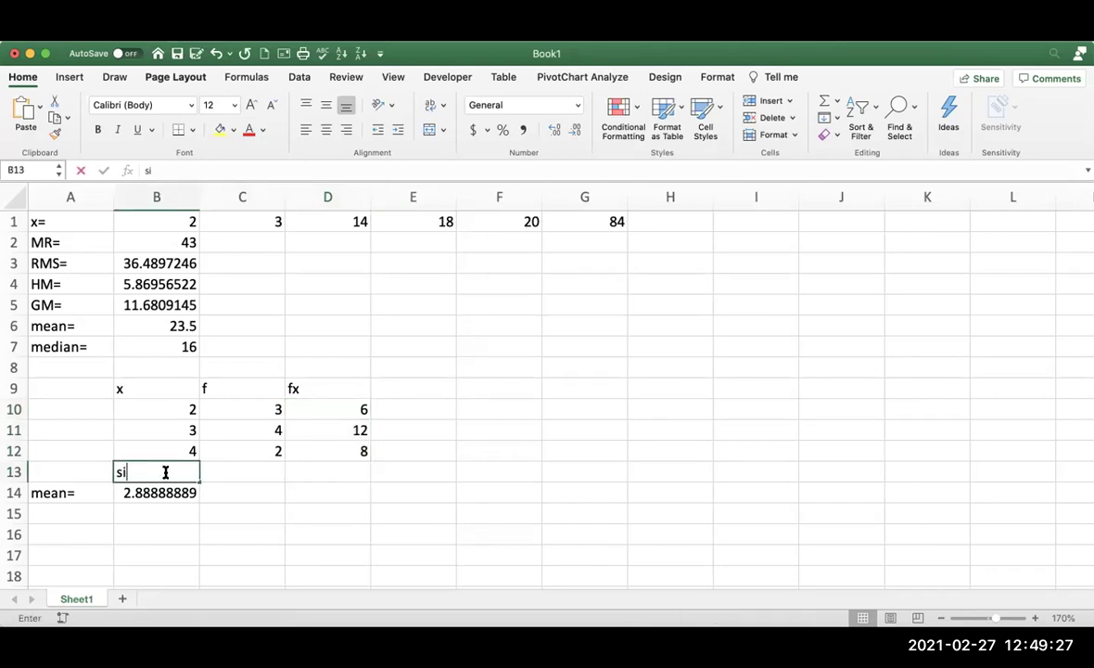
pyautogui.write('gma=')
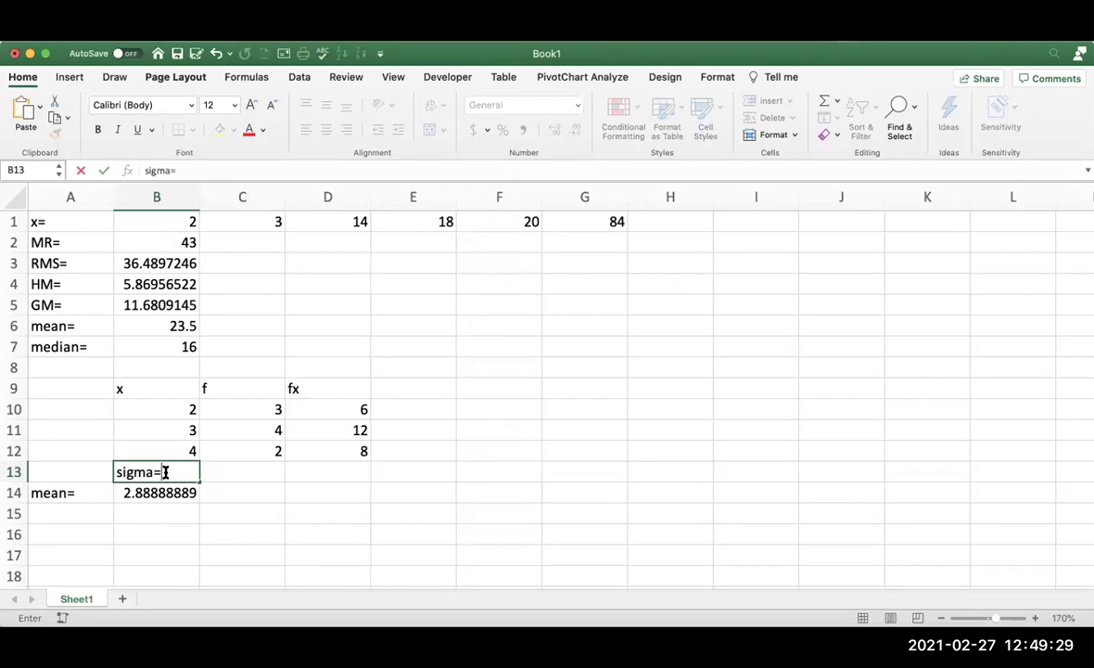
pyautogui.press('Tab')
# Replace the label in B13 with the summation symbol label "∑=".
pyautogui.click(165, 472)
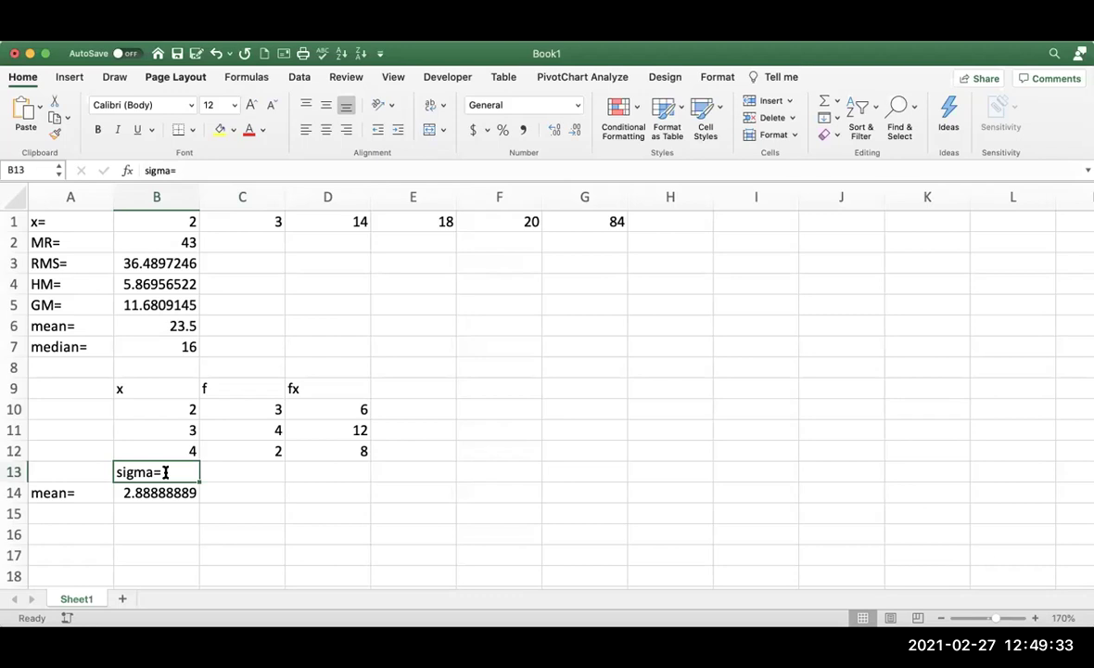
pyautogui.write('∫')
pyautogui.press('BackSpace')
pyautogui.write('ßå∂≈')
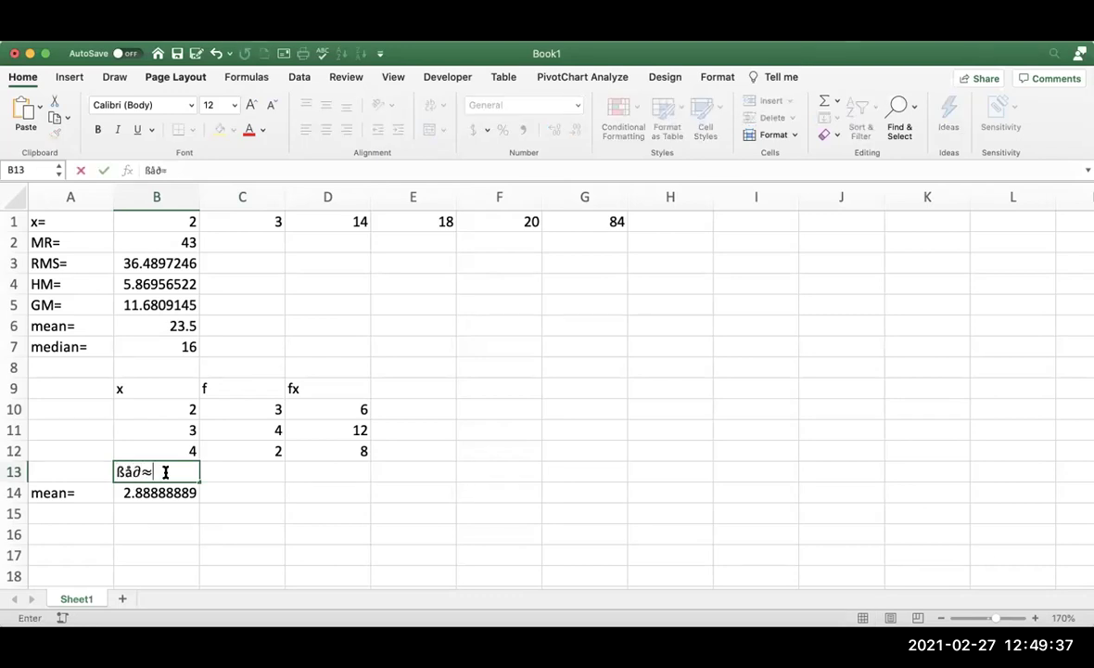
pyautogui.press('BackSpace')
pyautogui.press('BackSpace')
pyautogui.press('BackSpace')
pyautogui.press('BackSpace')
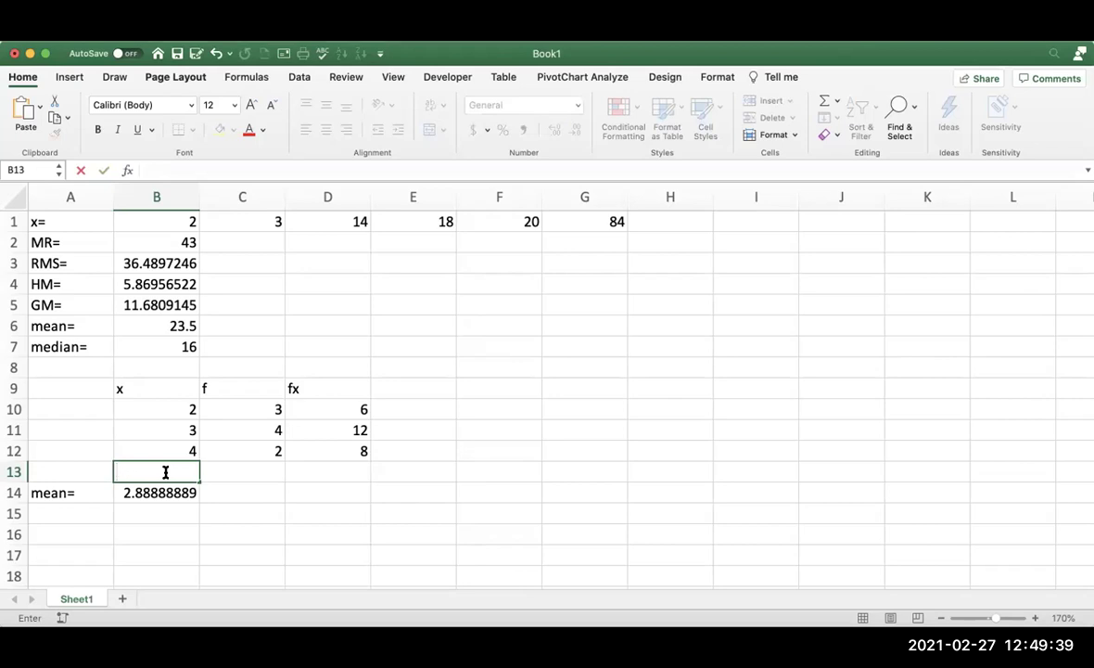
pyautogui.write('∑=')
pyautogui.press('Tab')
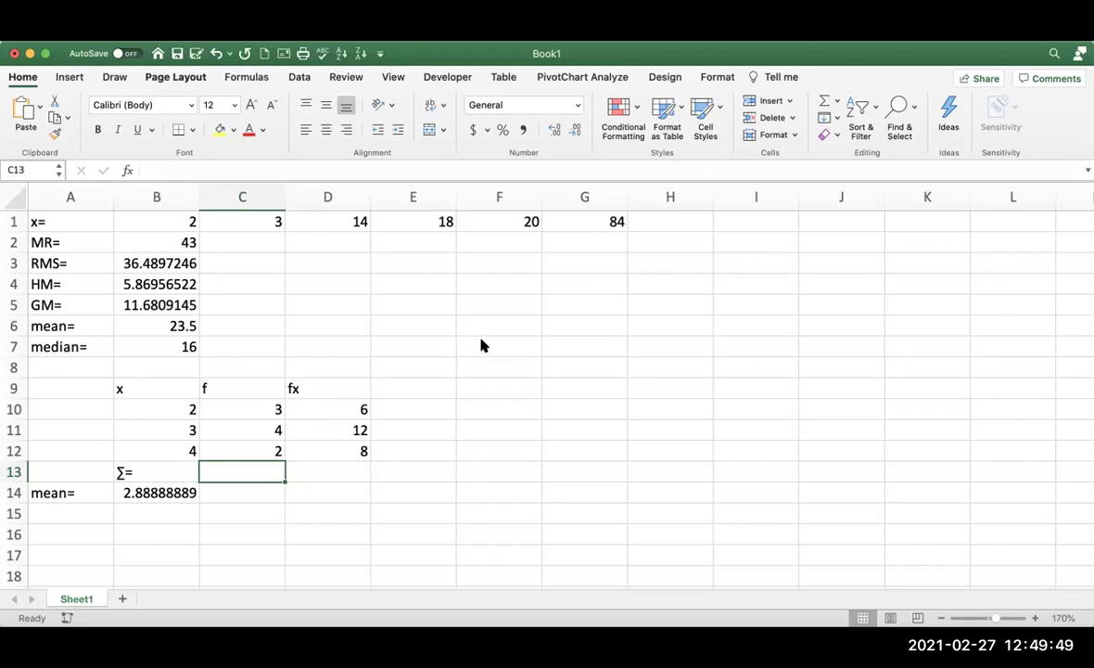
# Total the f column with =SUM(C10:C12) in C13 and fill the formula across to D13.
pyautogui.click(822, 102)
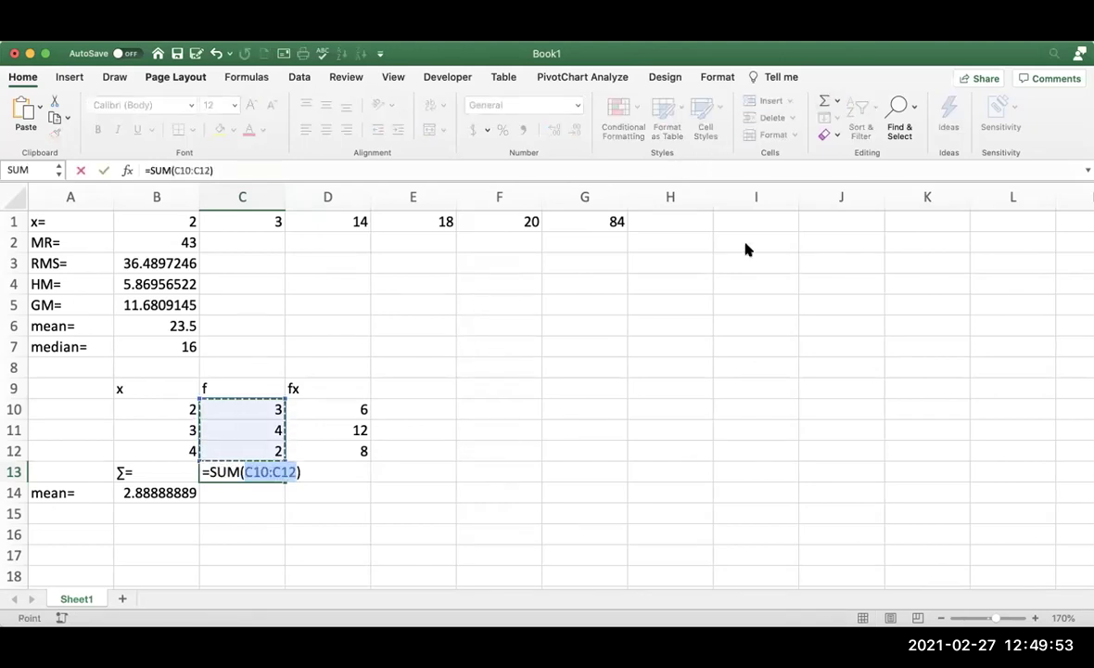
pyautogui.press('Tab')
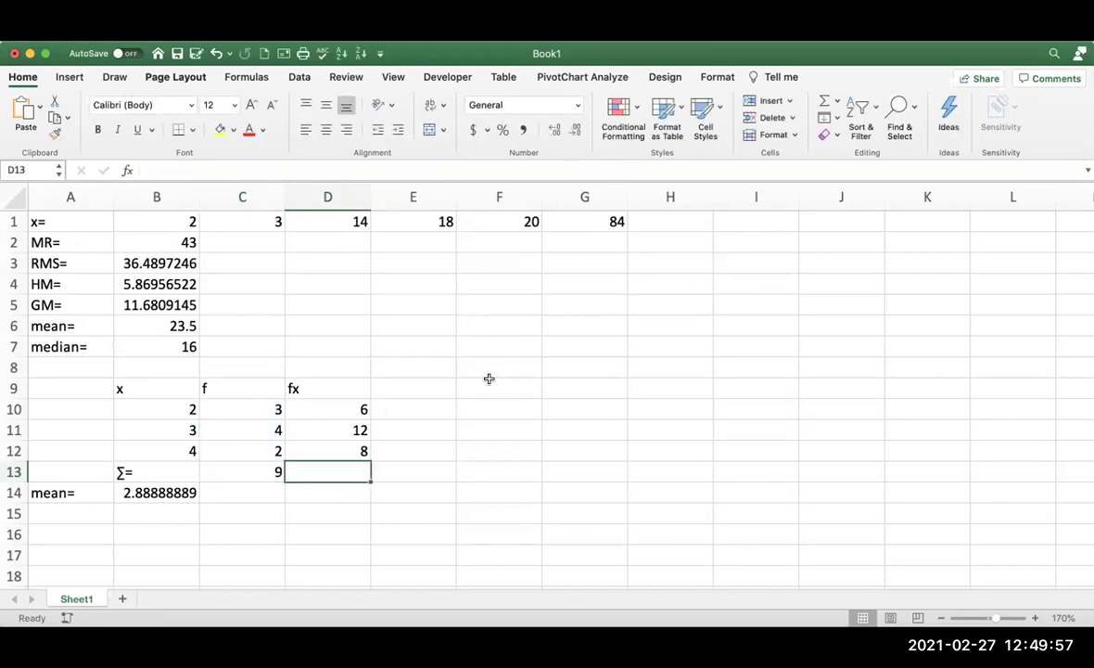
pyautogui.click(253, 466)
pyautogui.moveTo(283, 479); pyautogui.dragTo(329, 473)
# Calculate the mean from the totals with =D13/C13 in cell B15.
pyautogui.click(154, 513)
pyautogui.write('=')
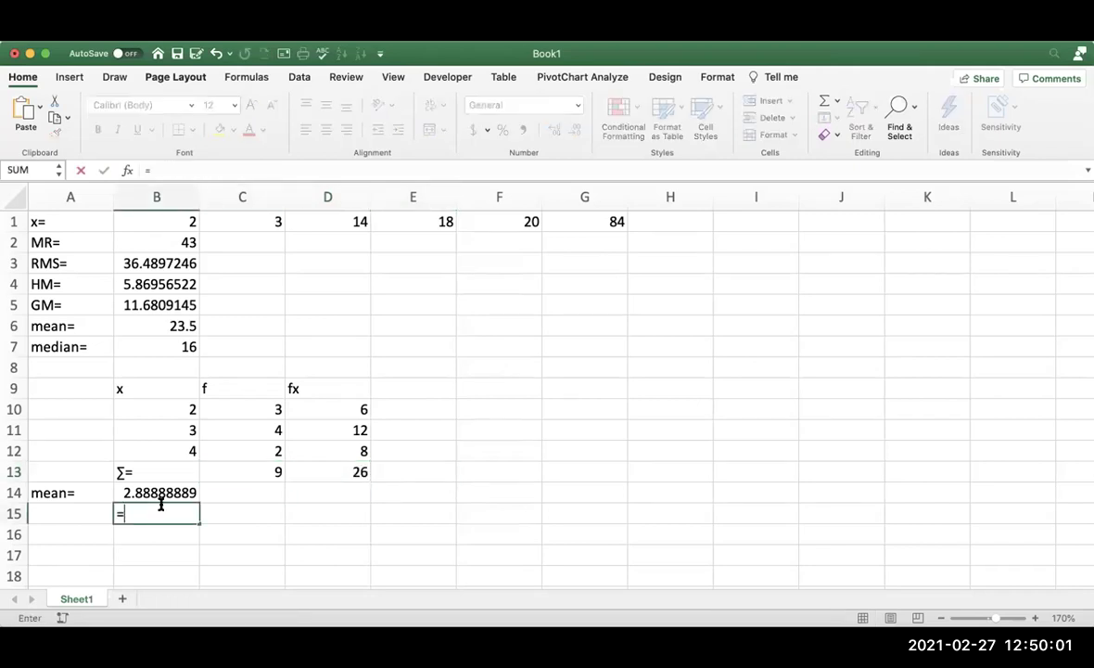
pyautogui.click(340, 476)
pyautogui.write('/')
pyautogui.click(257, 474)
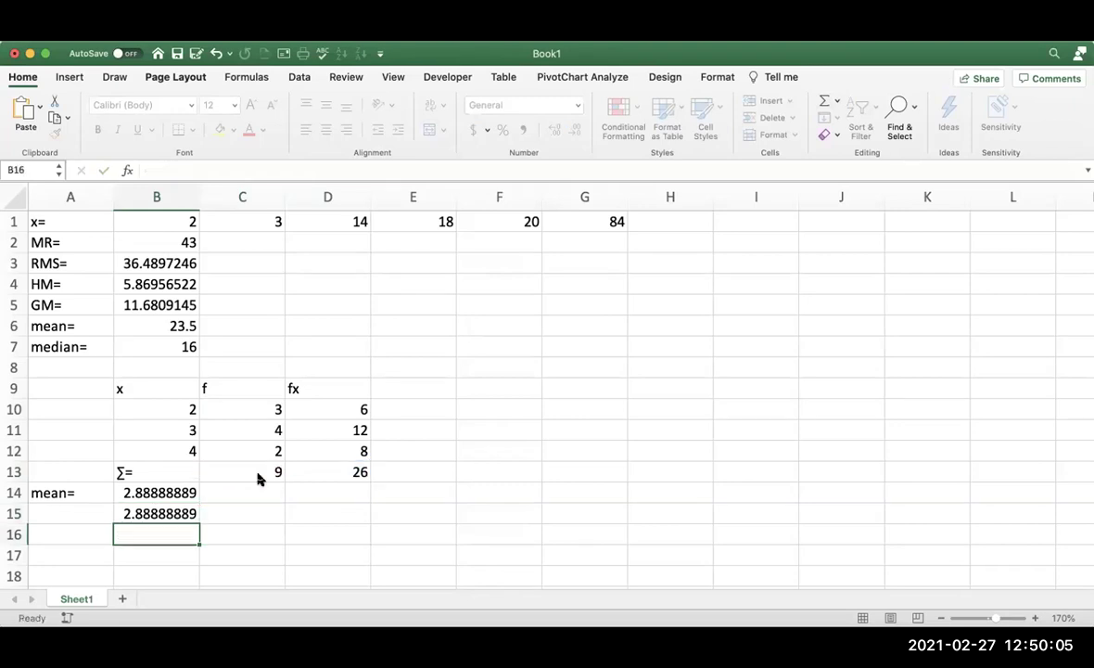
pyautogui.press('Return')
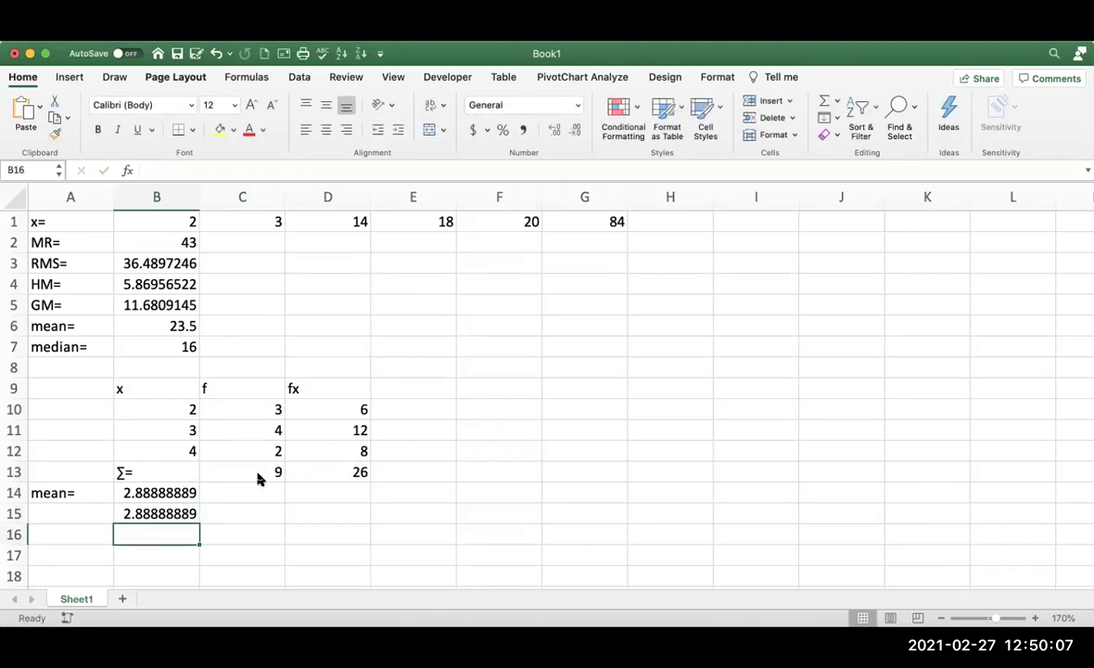
# Review how the x, f and fx values in rows 10 to 12 relate to the SUMPRODUCT part of the B14 formula.
pyautogui.moveTo(177, 405); pyautogui.dragTo(278, 405)
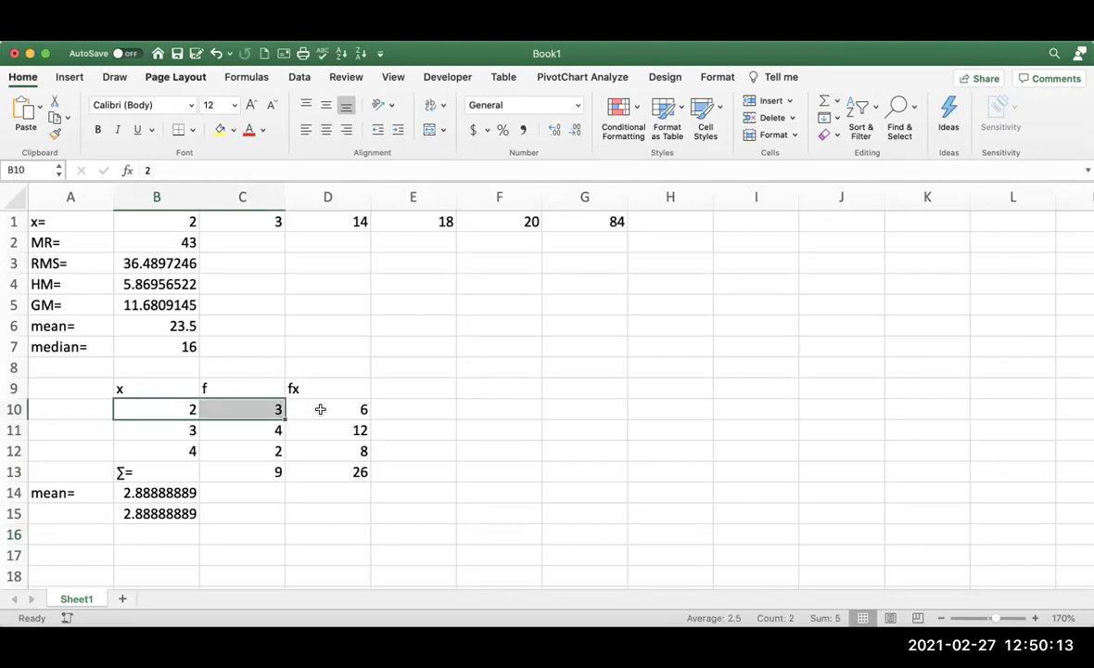
pyautogui.click(317, 408)
pyautogui.click(168, 405)
pyautogui.moveTo(168, 405); pyautogui.dragTo(254, 408)
pyautogui.click(310, 409)
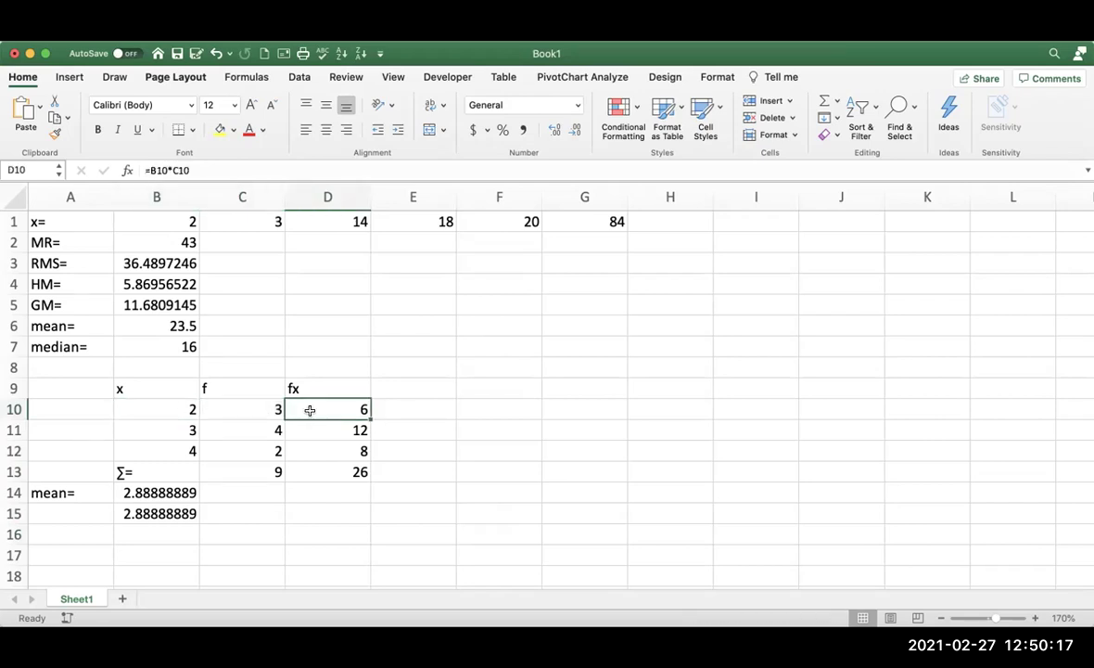
pyautogui.moveTo(313, 410); pyautogui.dragTo(317, 453)
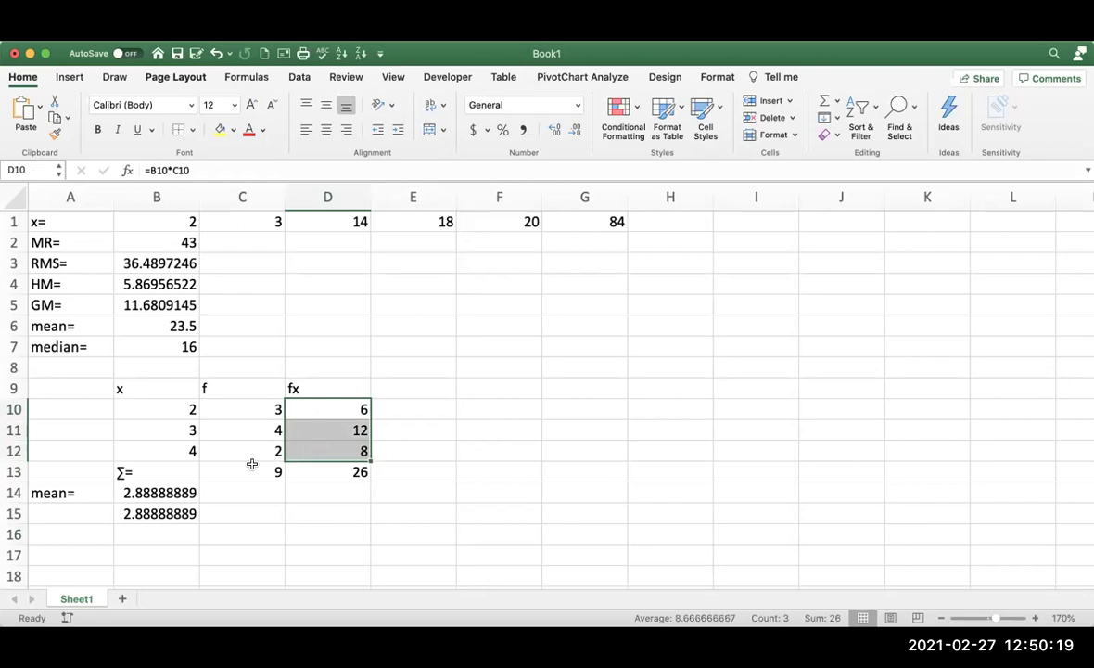
pyautogui.click(154, 492)
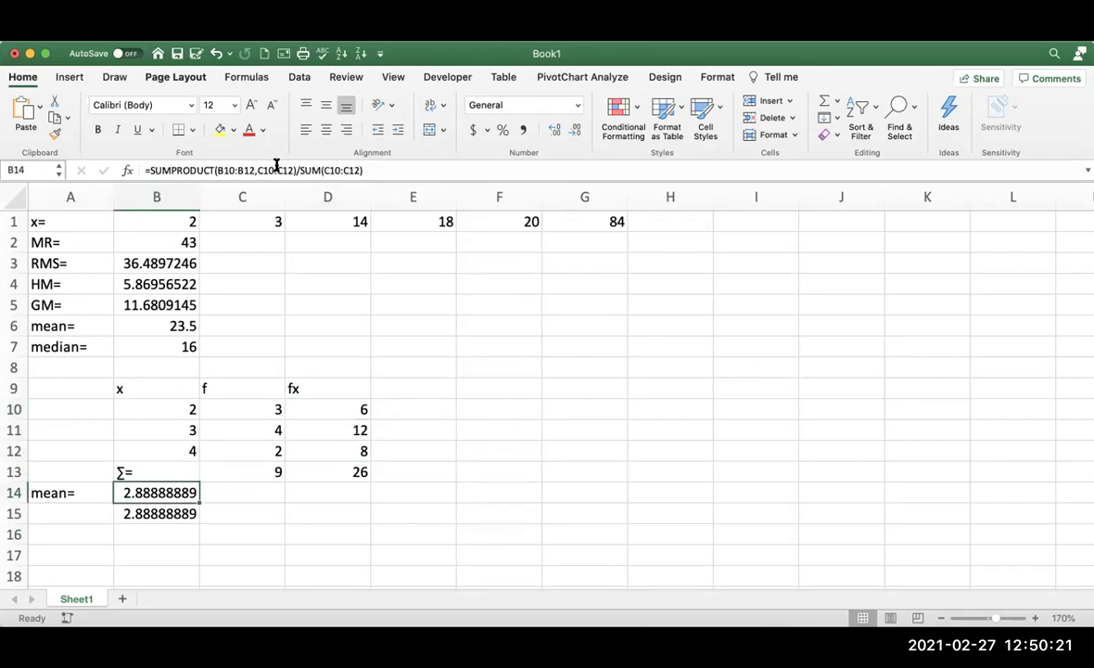
pyautogui.moveTo(293, 169); pyautogui.dragTo(145, 170)
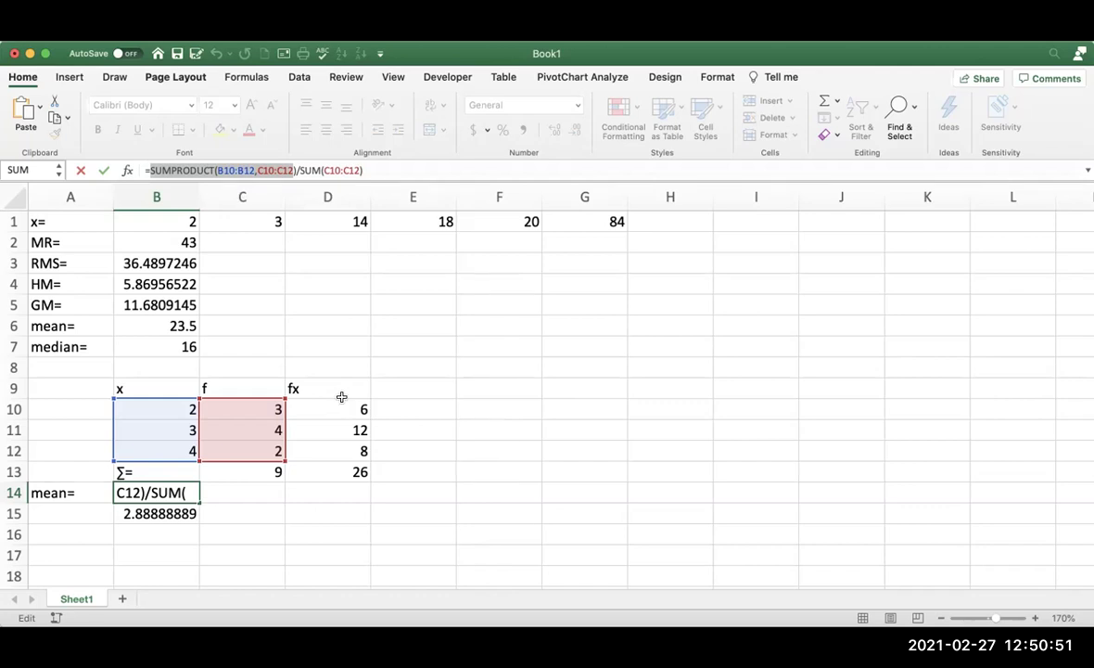
pyautogui.moveTo(342, 393); pyautogui.dragTo(341, 408)
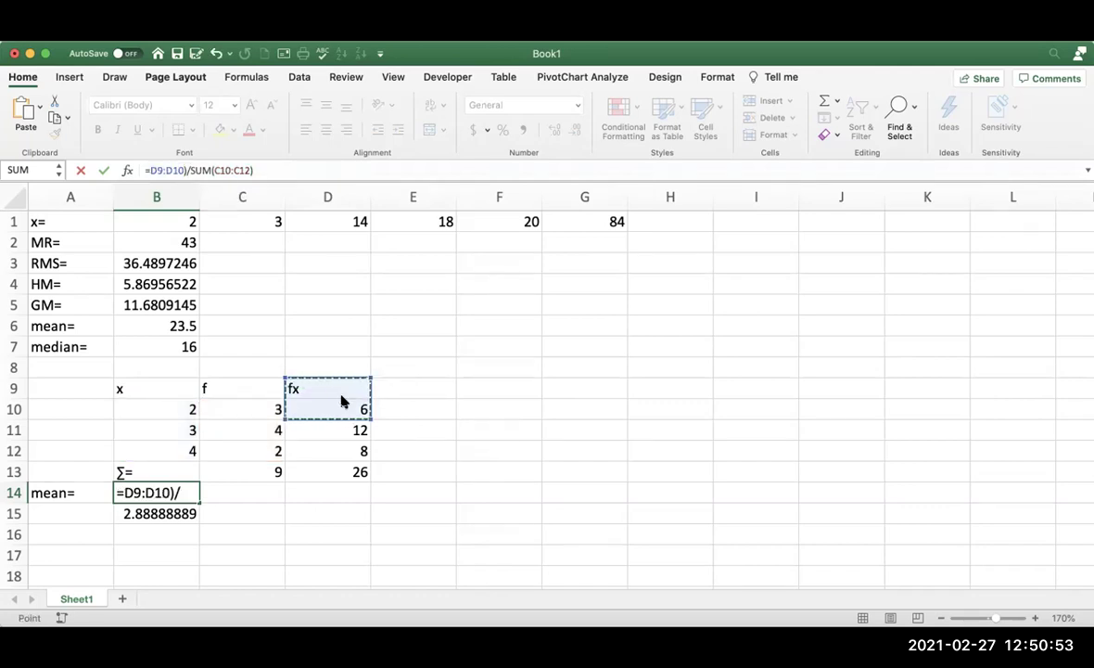
pyautogui.click(341, 401)
pyautogui.moveTo(341, 397); pyautogui.dragTo(341, 402)
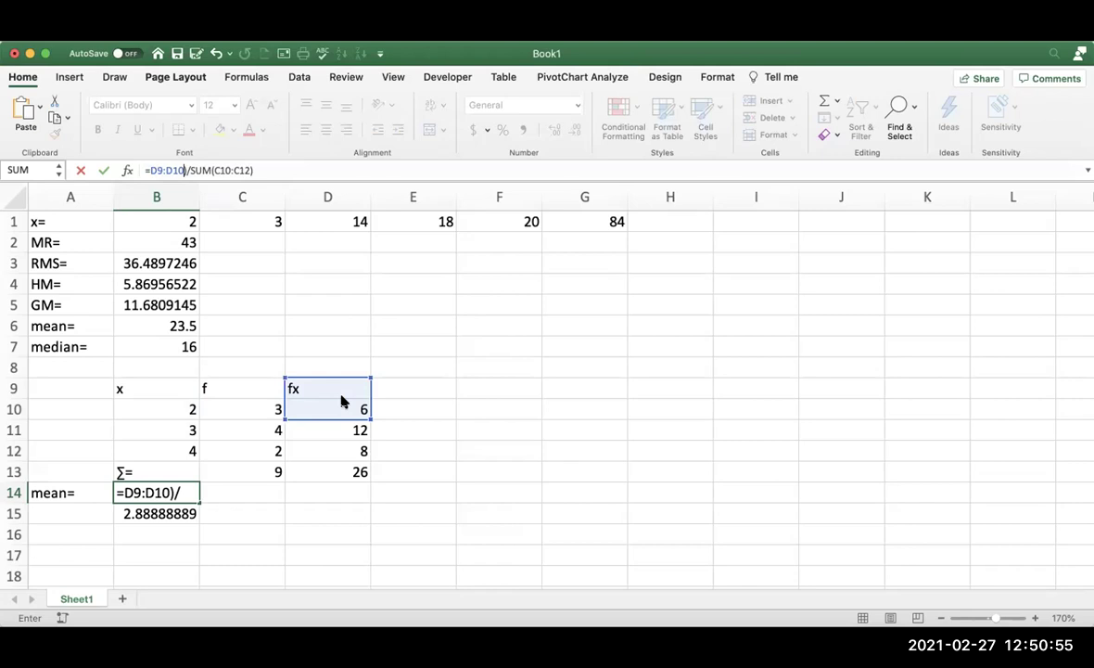
pyautogui.press('BackSpace')
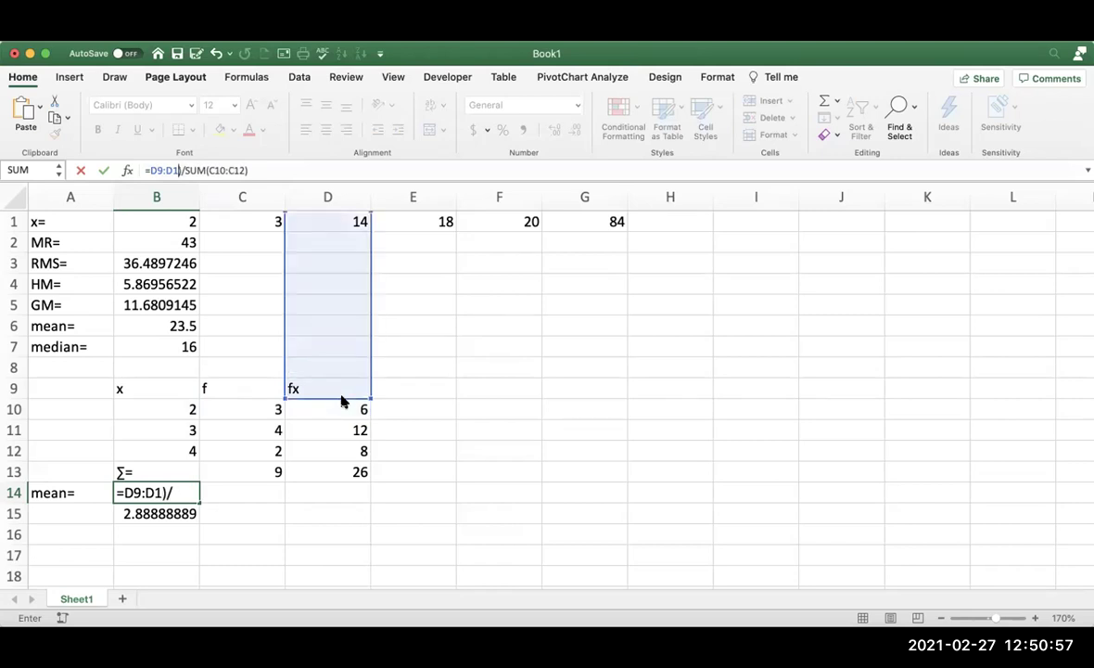
pyautogui.press('Return')
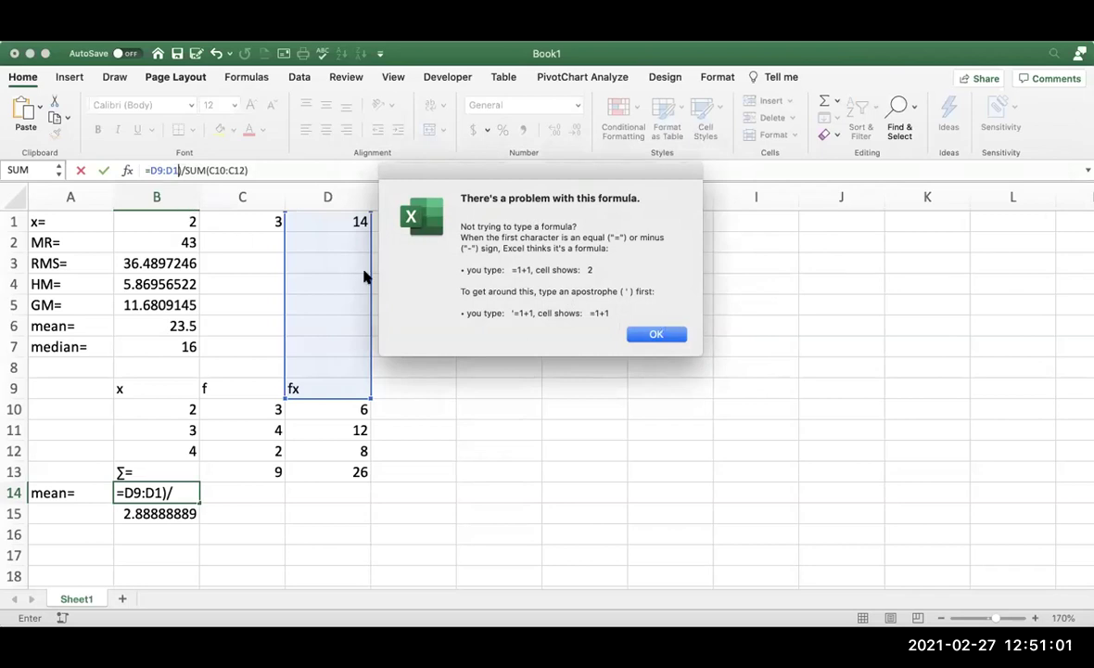
pyautogui.click(655, 333)
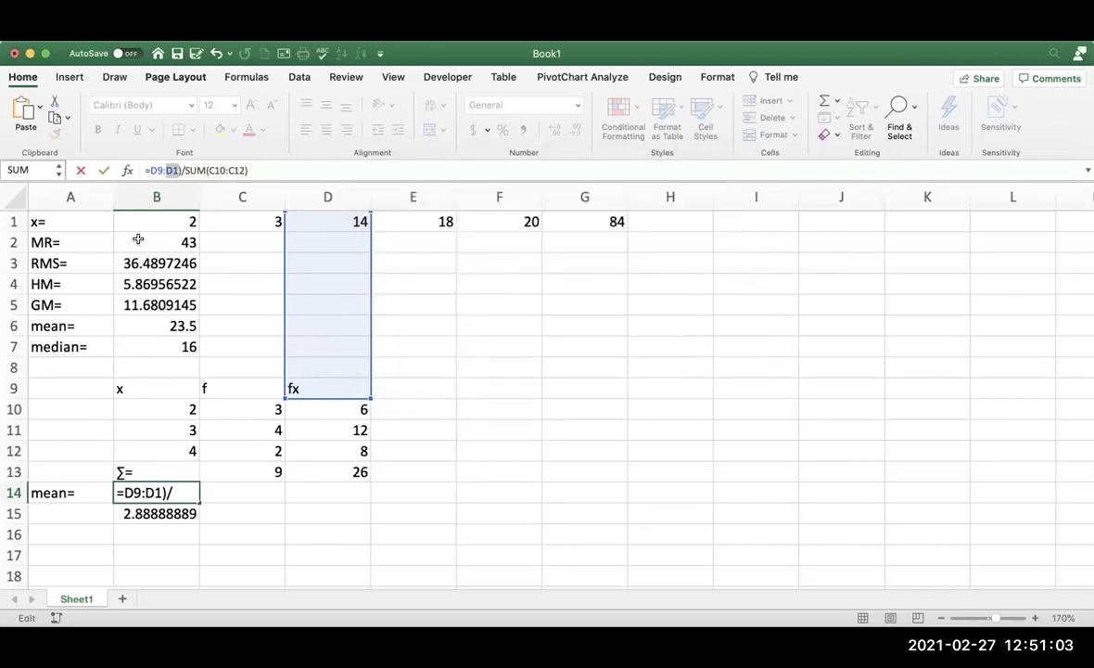
# Remove the stray range reference, parenthesis and slash from the B14 formula, leaving =SUM(C10:C12).
pyautogui.press('BackSpace')
pyautogui.press('BackSpace')
pyautogui.press('BackSpace')
pyautogui.press('Delete')
pyautogui.press('Delete')
pyautogui.press('BackSpace')
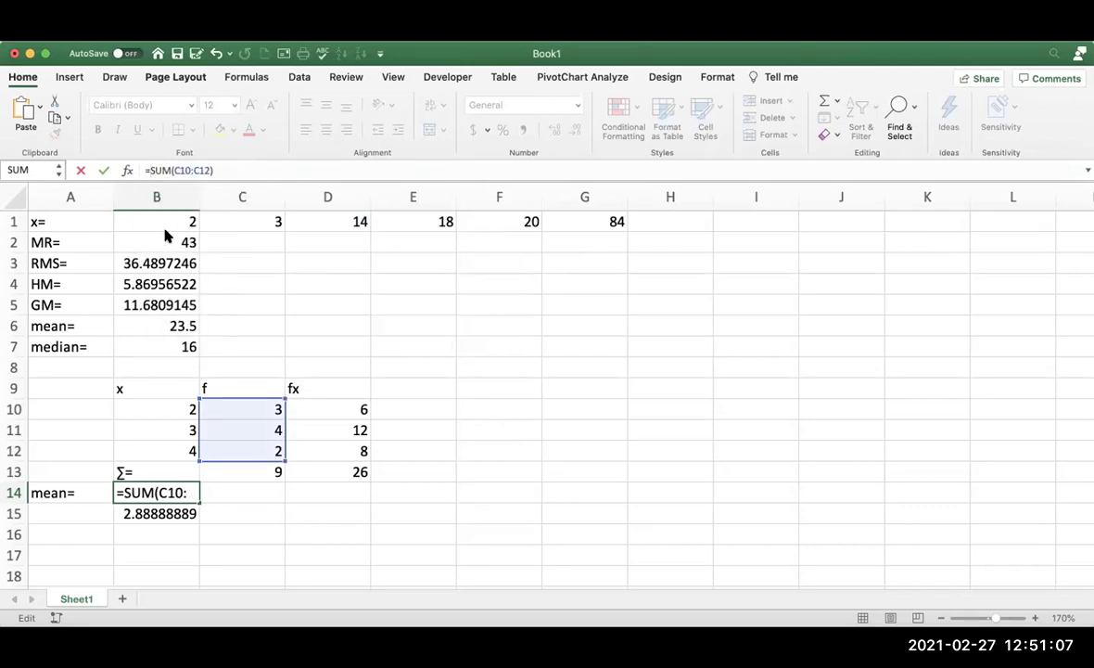
pyautogui.press('Return')
pyautogui.press('Up')
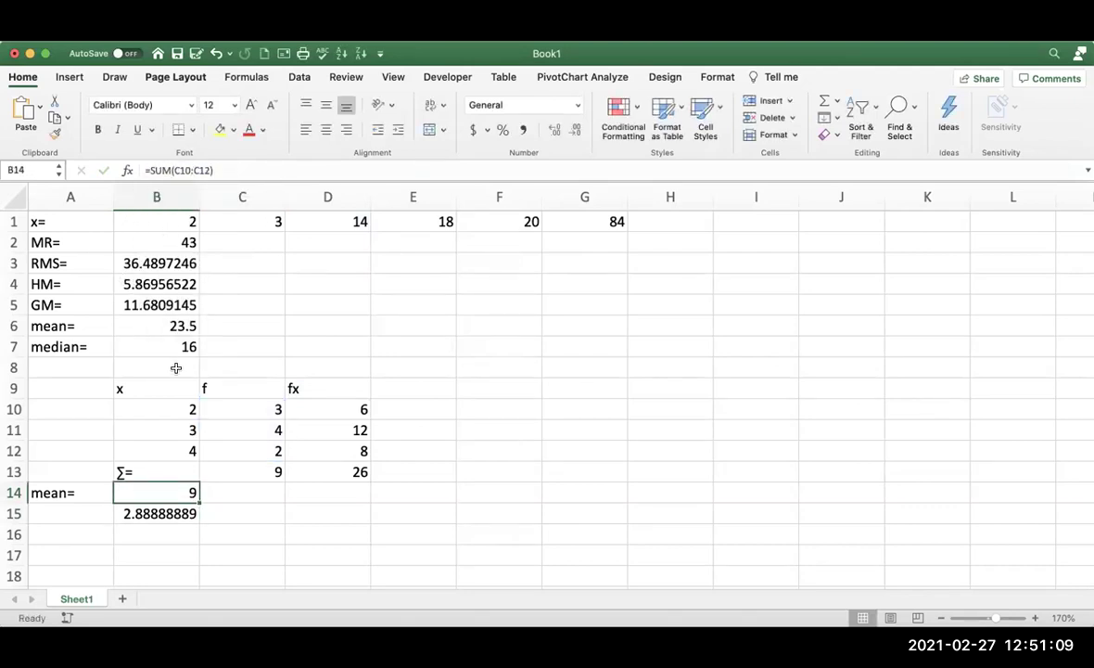
# Insert sumproduct(B10:B12,C10:C12) in front of SUM(C10:C12) in the B14 formula.
pyautogui.click(149, 171)
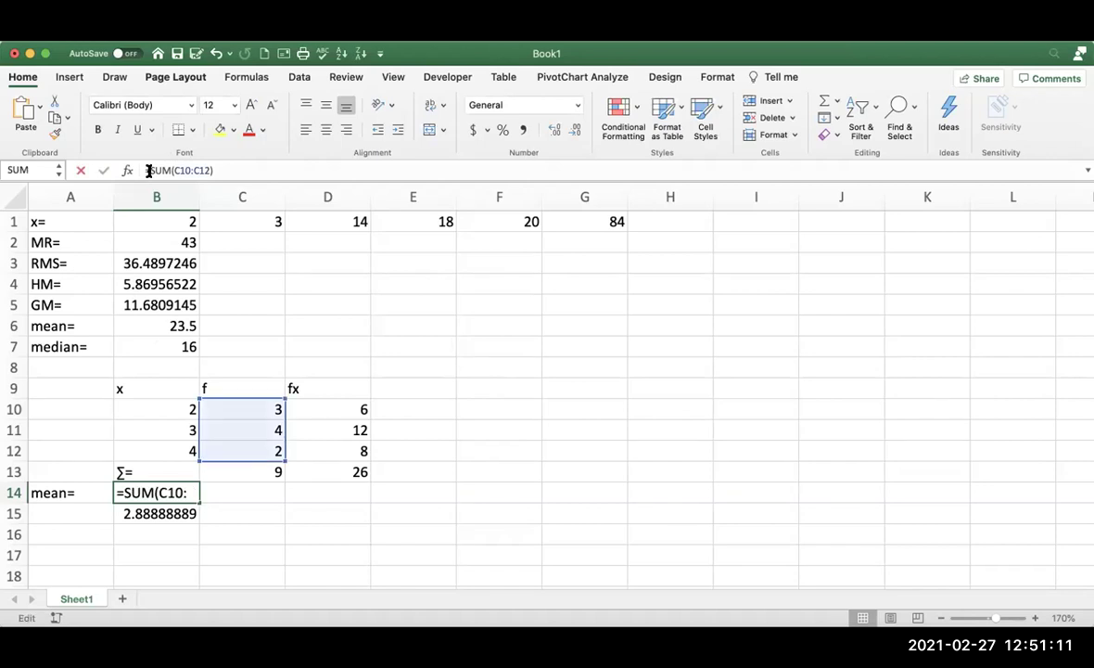
pyautogui.write('sumpro')
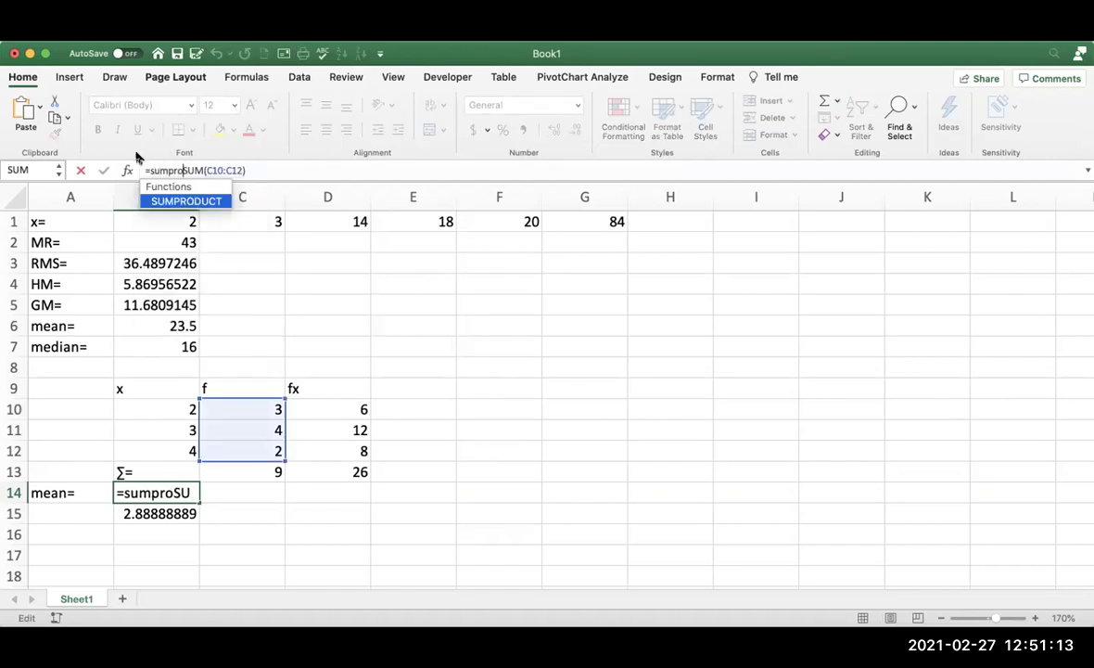
pyautogui.write('duct')
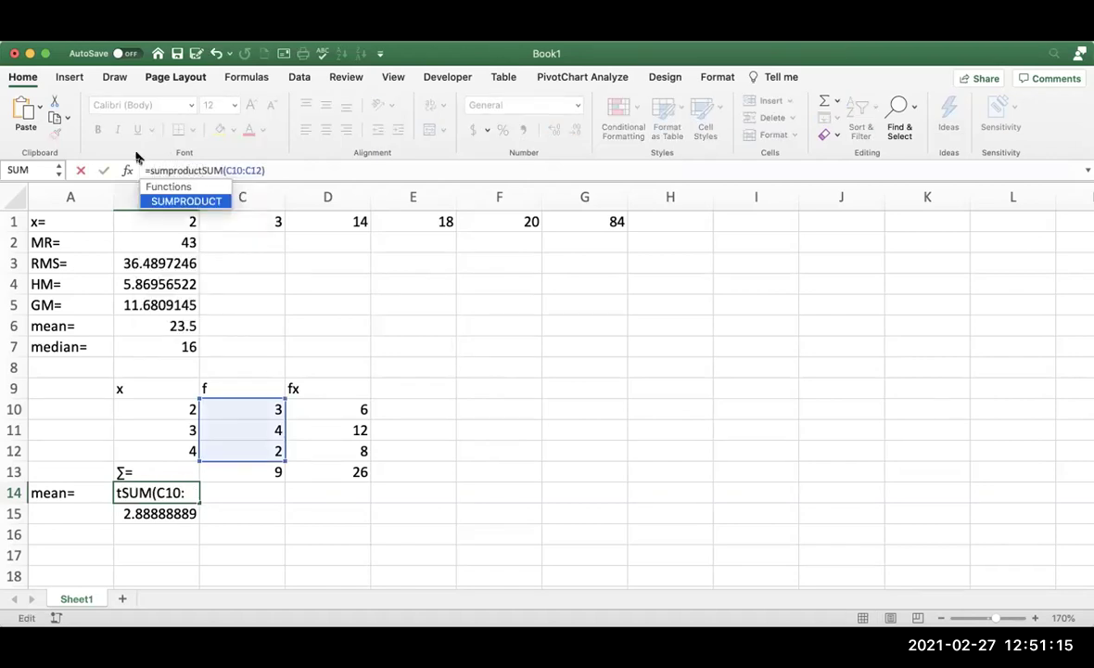
pyautogui.write('()')
pyautogui.press('Left')
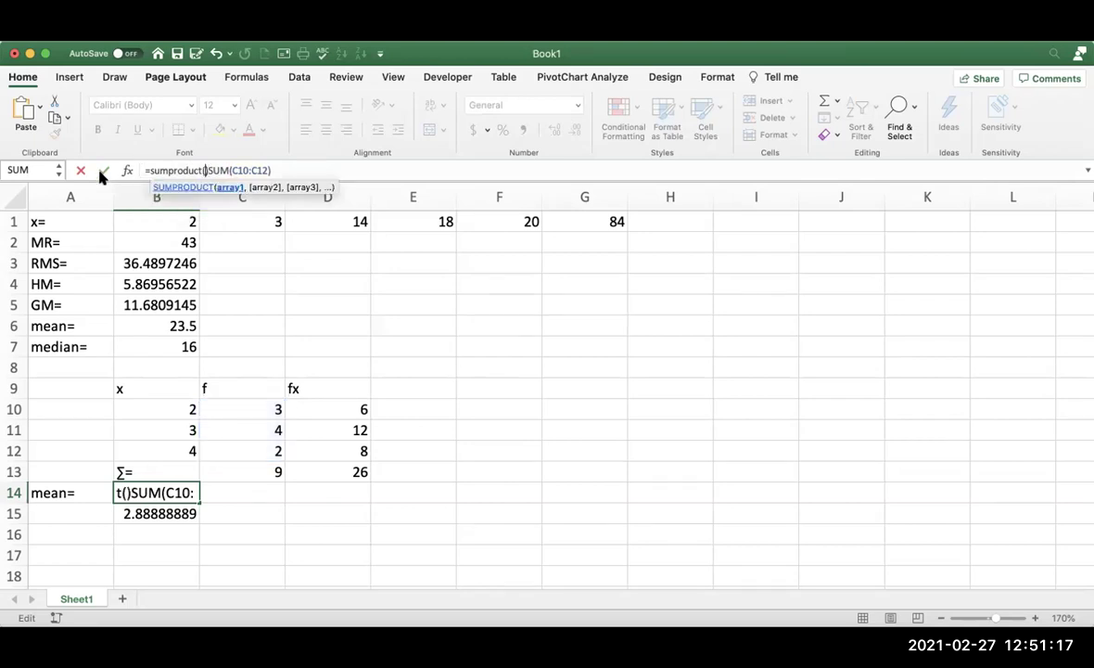
pyautogui.moveTo(154, 409); pyautogui.dragTo(157, 458)
pyautogui.write(',')
pyautogui.moveTo(242, 406); pyautogui.dragTo(244, 452)
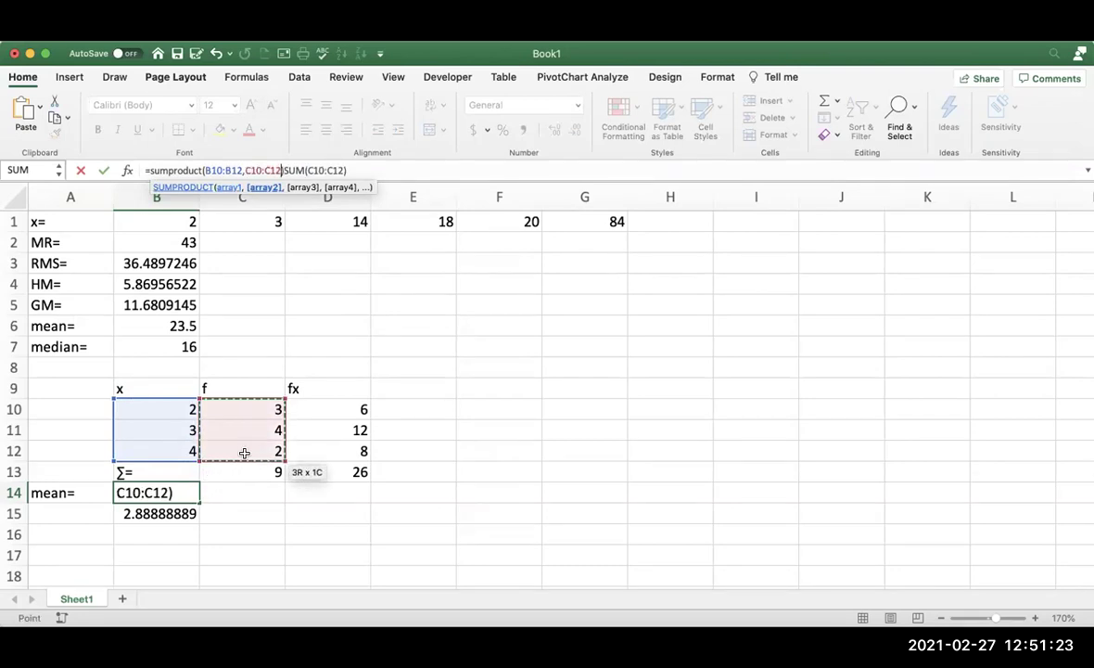
# Decline the suggested formula correction and complete B14 by inserting a division sign between the SUMPRODUCT and SUM functions.
pyautogui.press('Return')
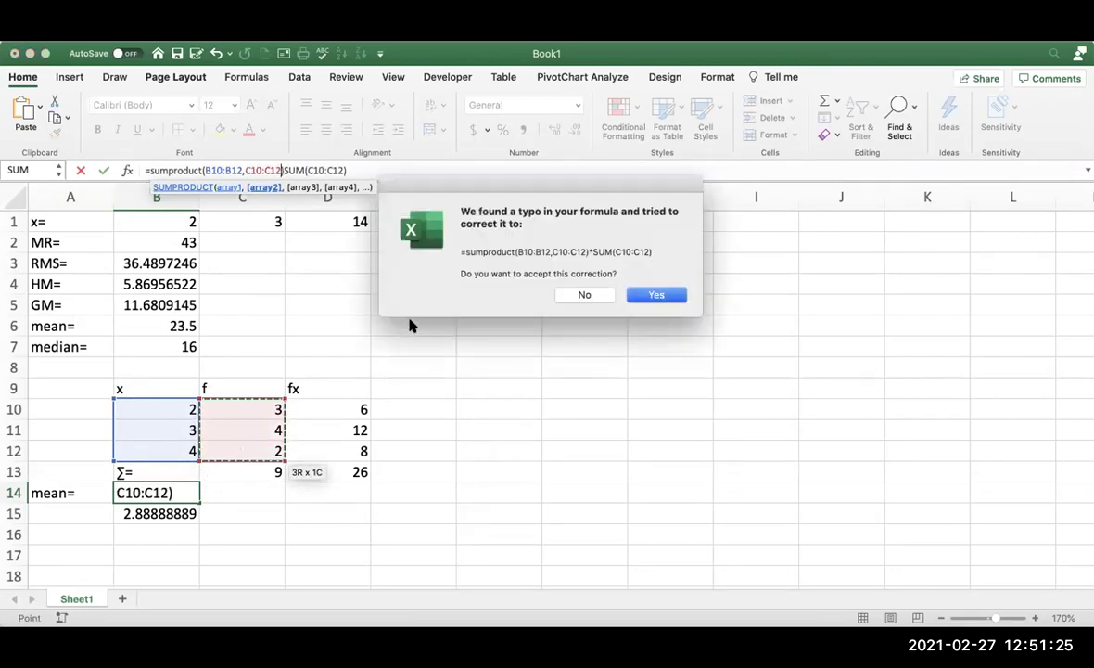
pyautogui.click(591, 294)
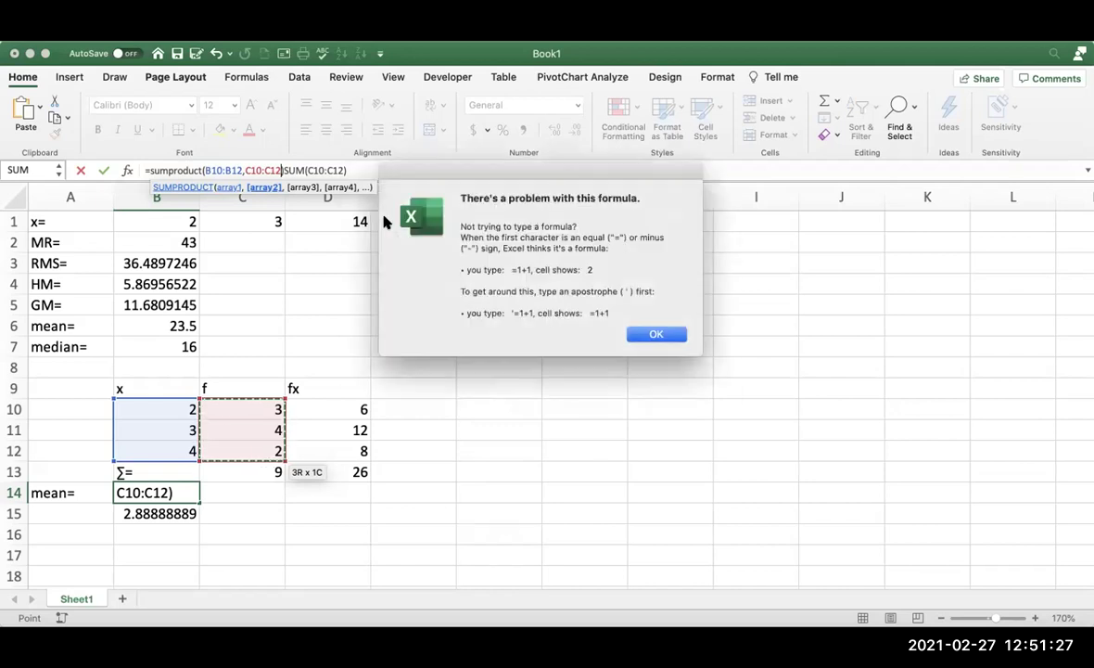
pyautogui.click(638, 335)
pyautogui.press('Left')
pyautogui.write('/')
pyautogui.press('Return')
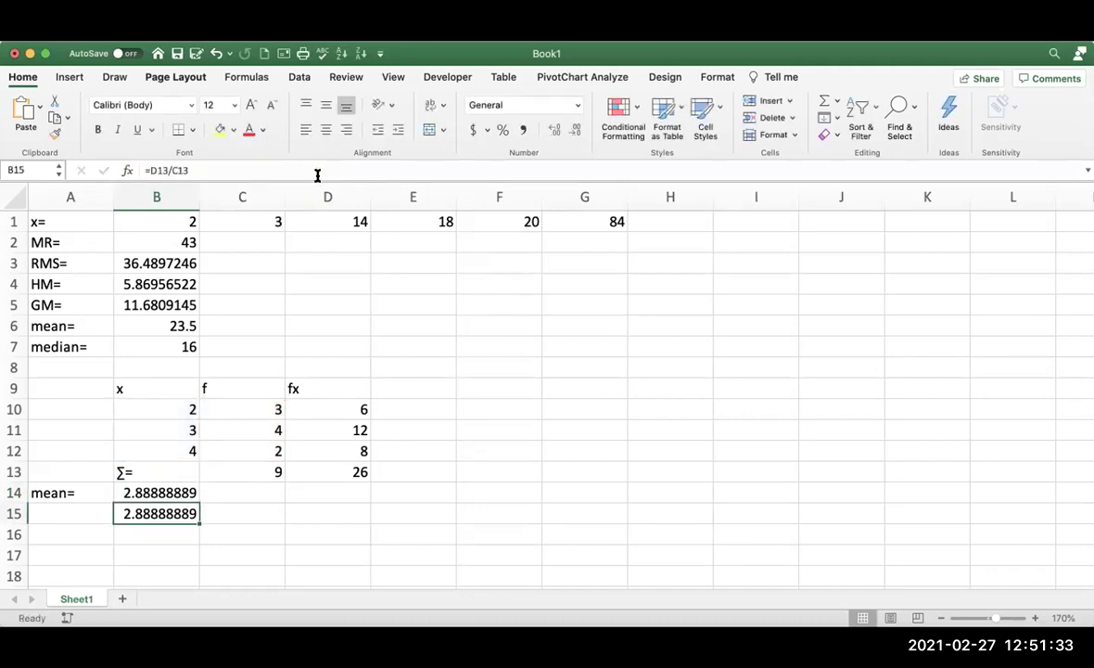
# Check the restored mean formula in B14 and the product formulas in D10:D12.
pyautogui.press('Up')
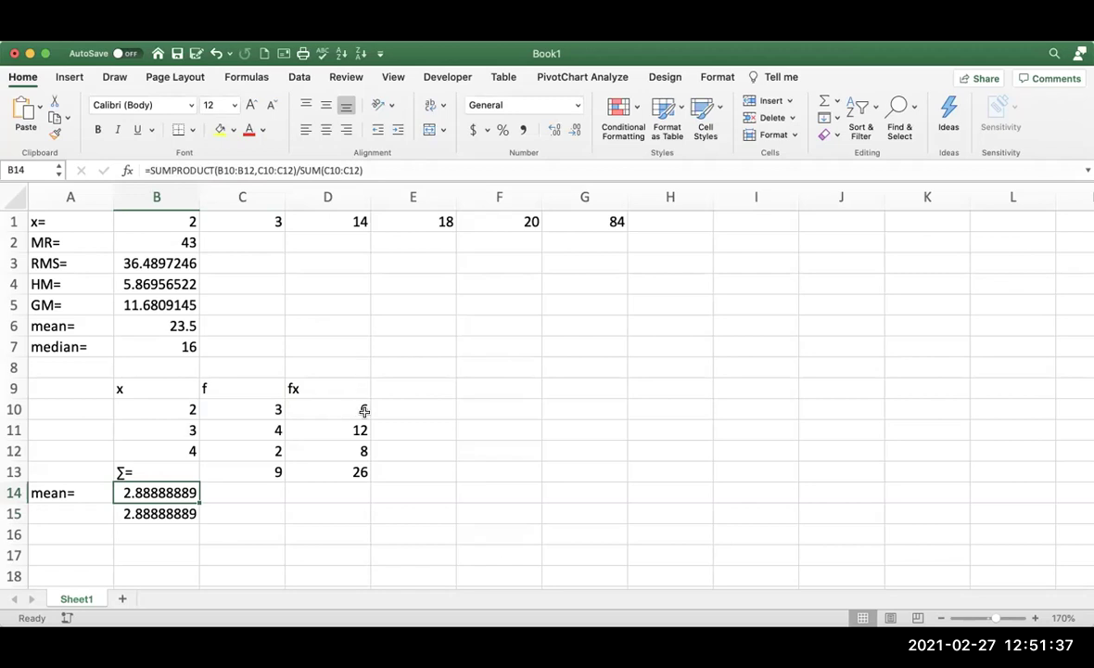
pyautogui.press('Right')
pyautogui.click(341, 427)
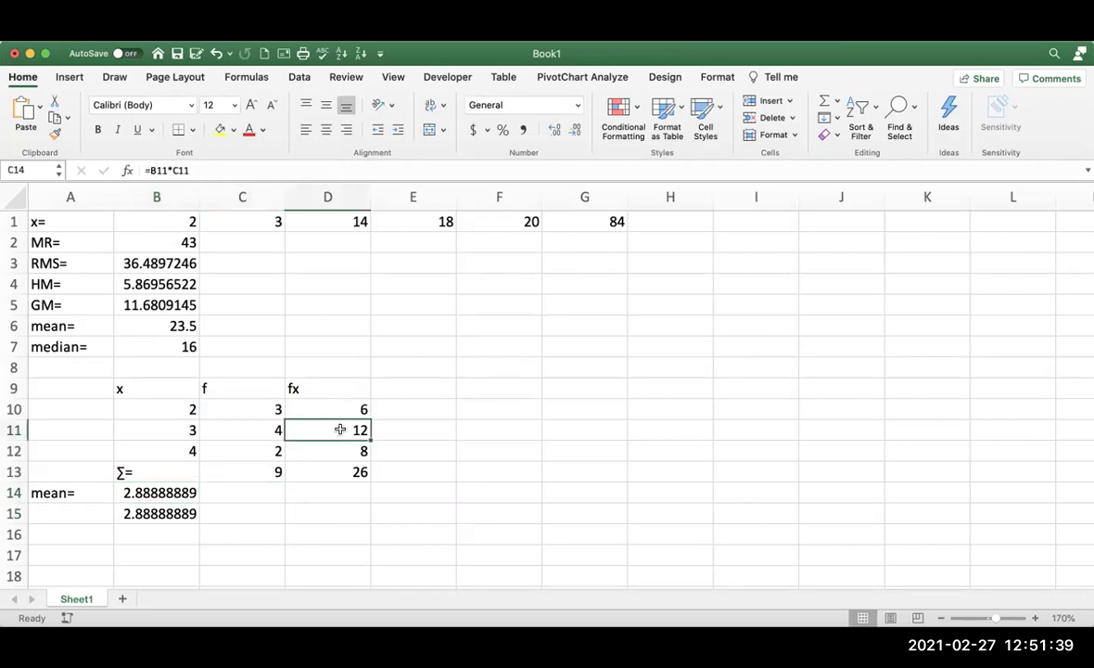
pyautogui.moveTo(310, 406); pyautogui.dragTo(311, 454)
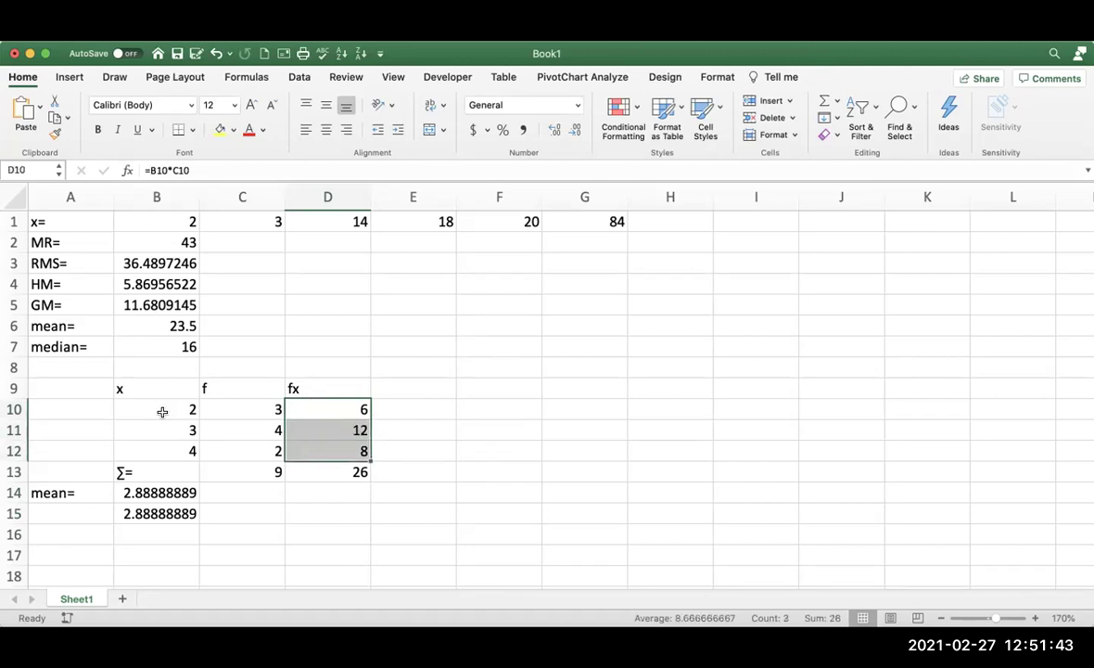
# Review the x and f values in B10:C12, the mean formula in B14 and the sum formula in D13.
pyautogui.moveTo(167, 406); pyautogui.dragTo(244, 449)
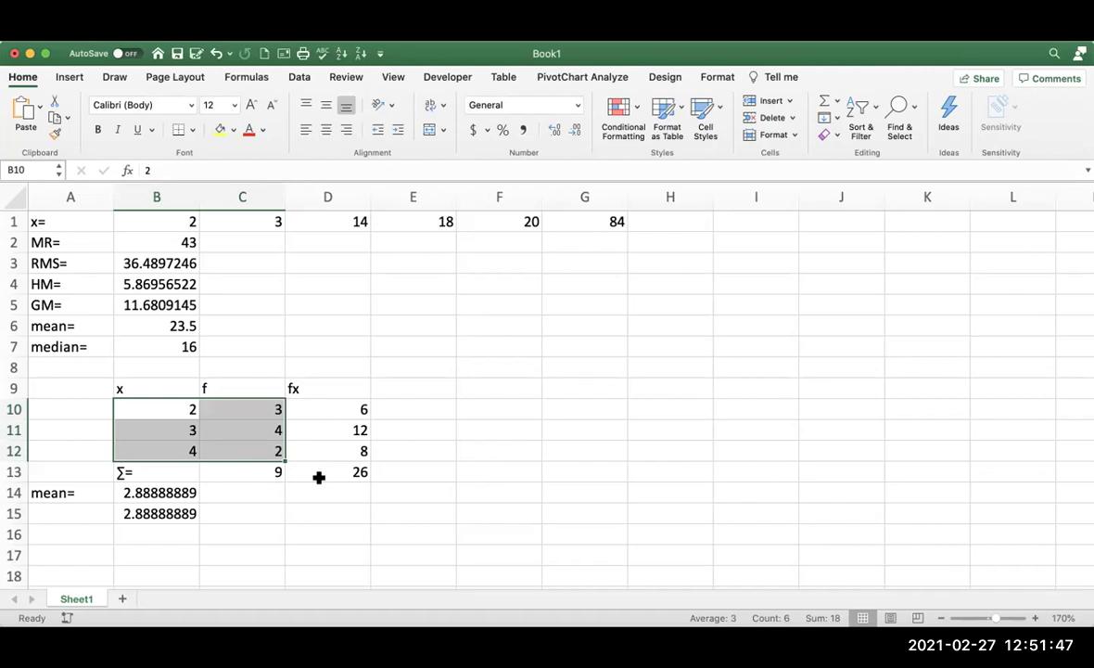
pyautogui.click(133, 489)
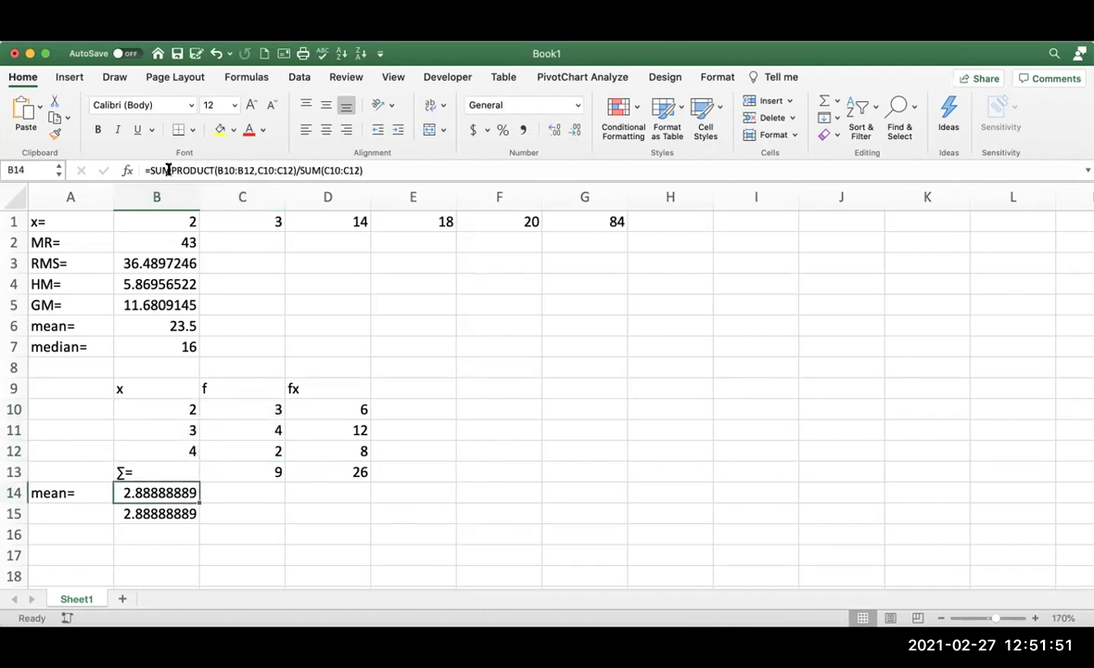
pyautogui.click(334, 474)
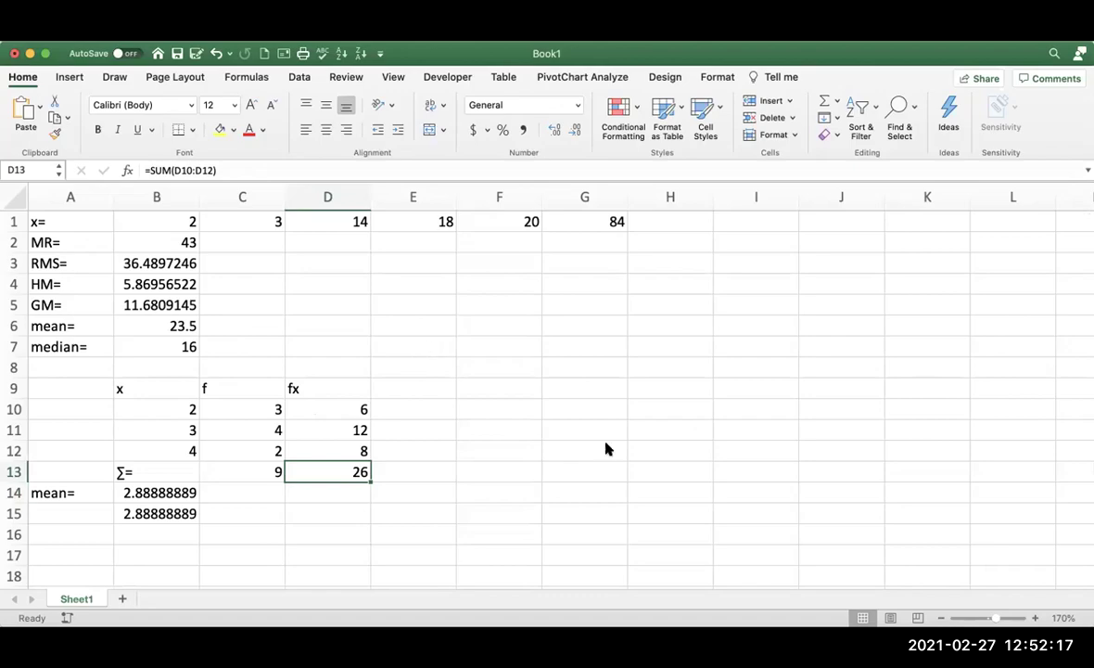
# Switch to the Mathematica notebook and enter the lists x = {2, 3, 4}; and f = {3, 4, 2}; in a new cell.
pyautogui.press('super+Tab')
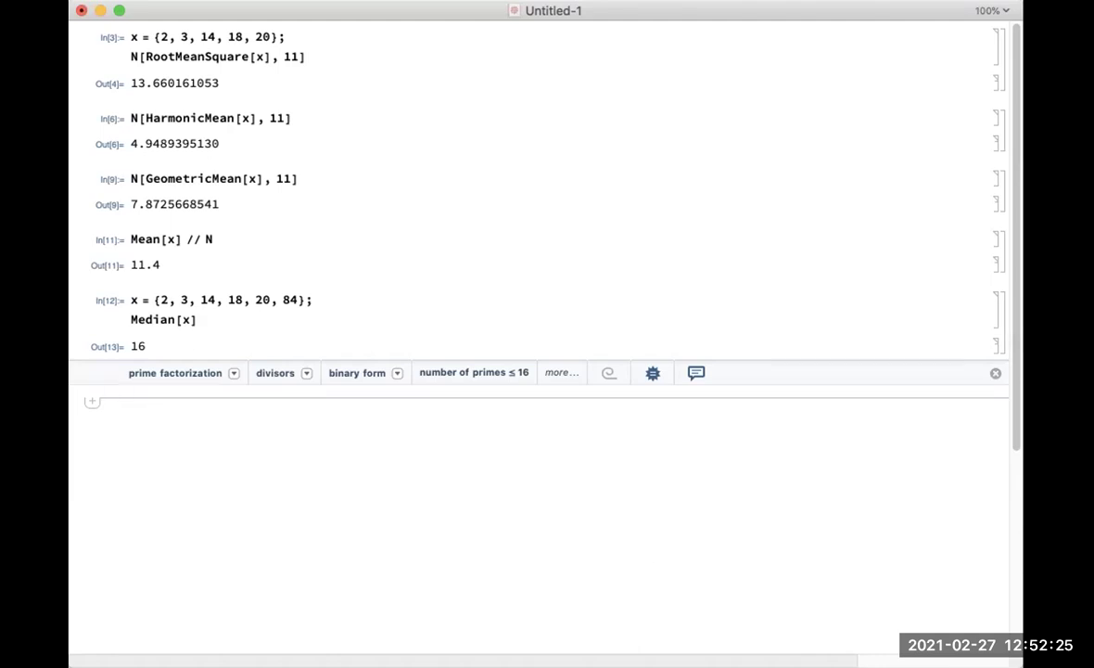
pyautogui.write('x = {2,')
pyautogui.write('3,')
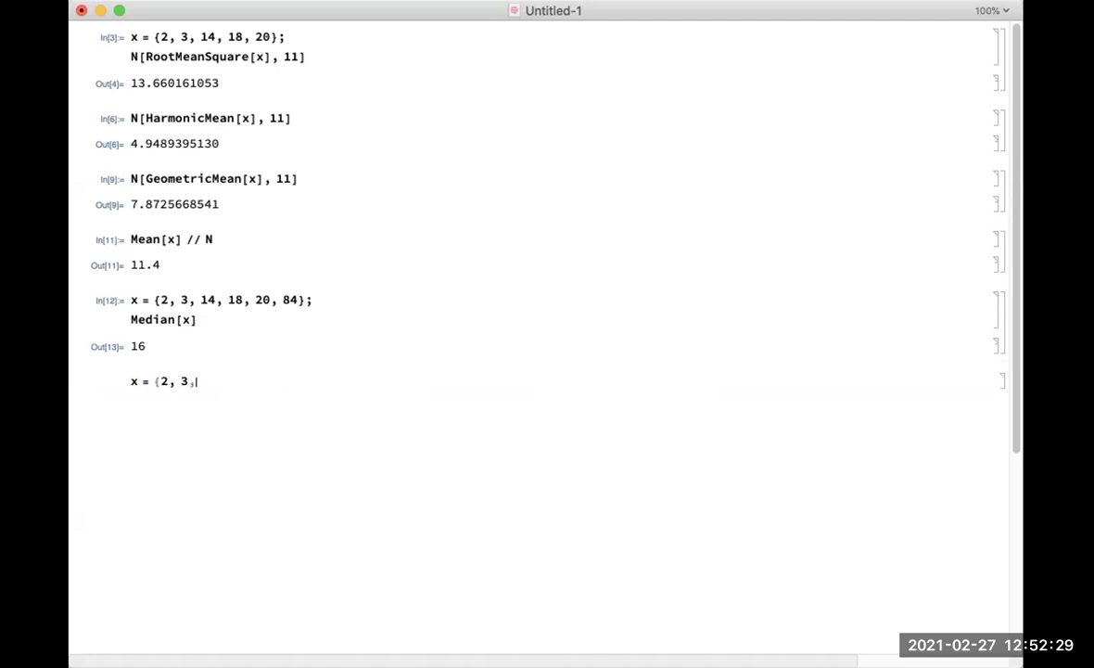
pyautogui.write(' 4};')
pyautogui.press('Return')
pyautogui.write('f = {3,')
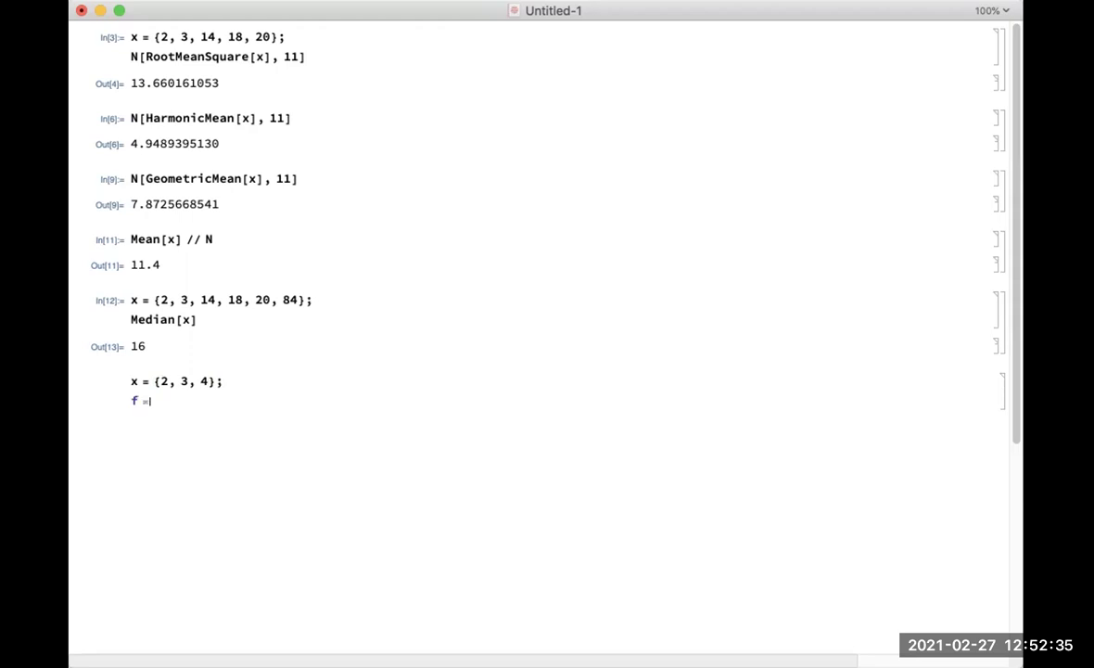
pyautogui.write(' 4, 2};')
pyautogui.press('Return')
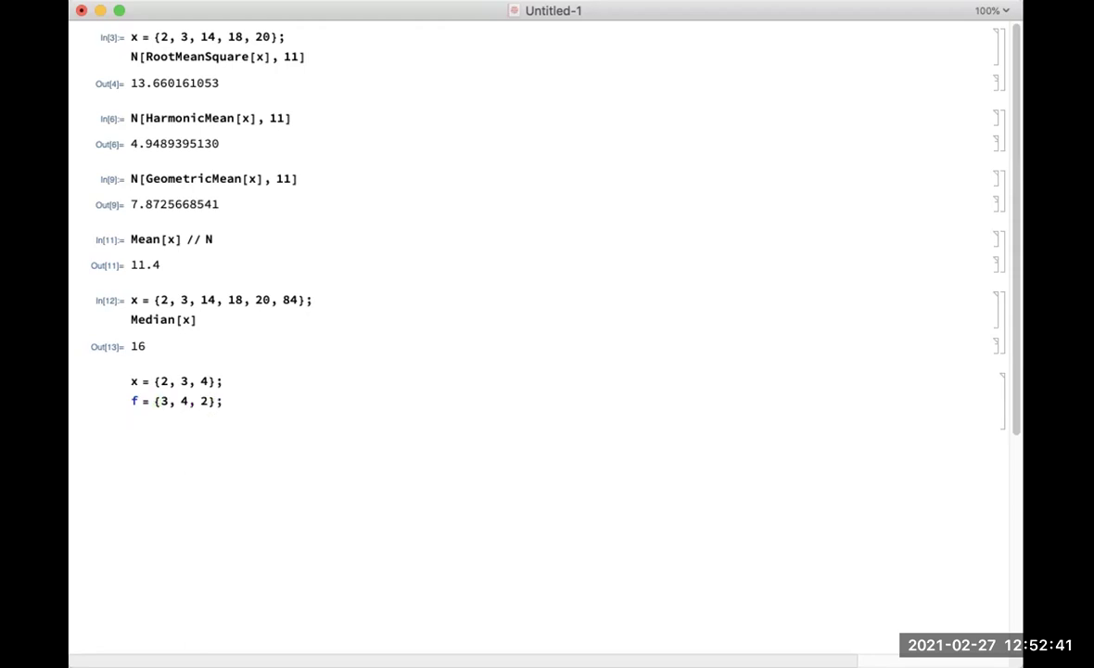
# Add Total[f*x]/Total[f] beneath the two lists and evaluate the cell.
pyautogui.write('Tatos')
pyautogui.press('BackSpace')
pyautogui.press('BackSpace')
pyautogui.press('BackSpace')
pyautogui.press('BackSpace')
pyautogui.write('otal')
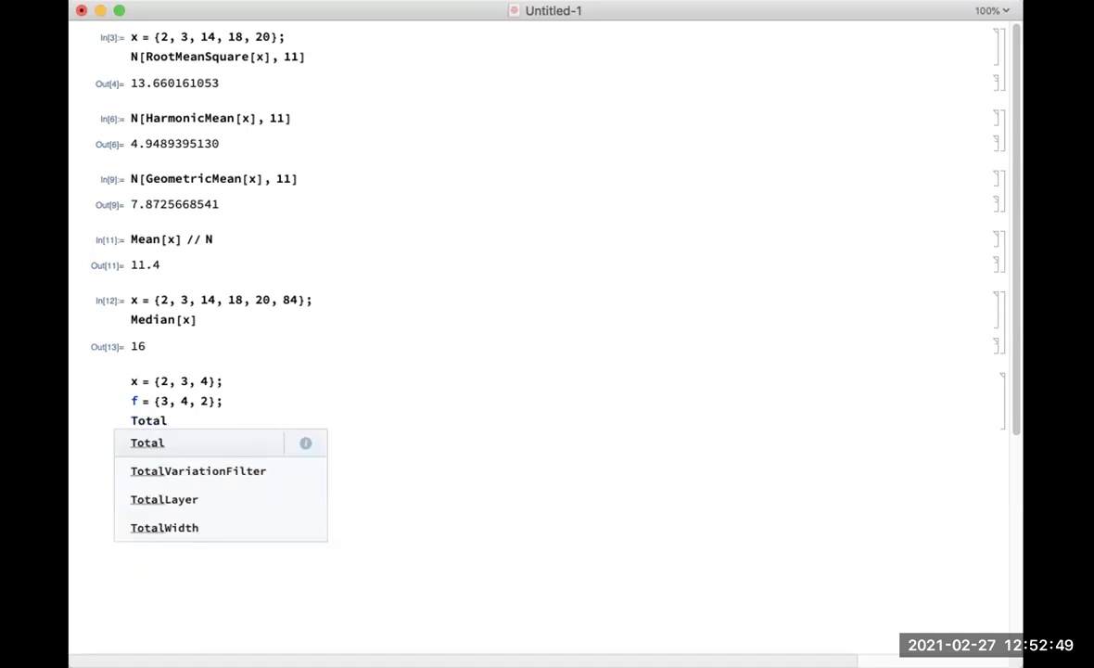
pyautogui.write('[f')
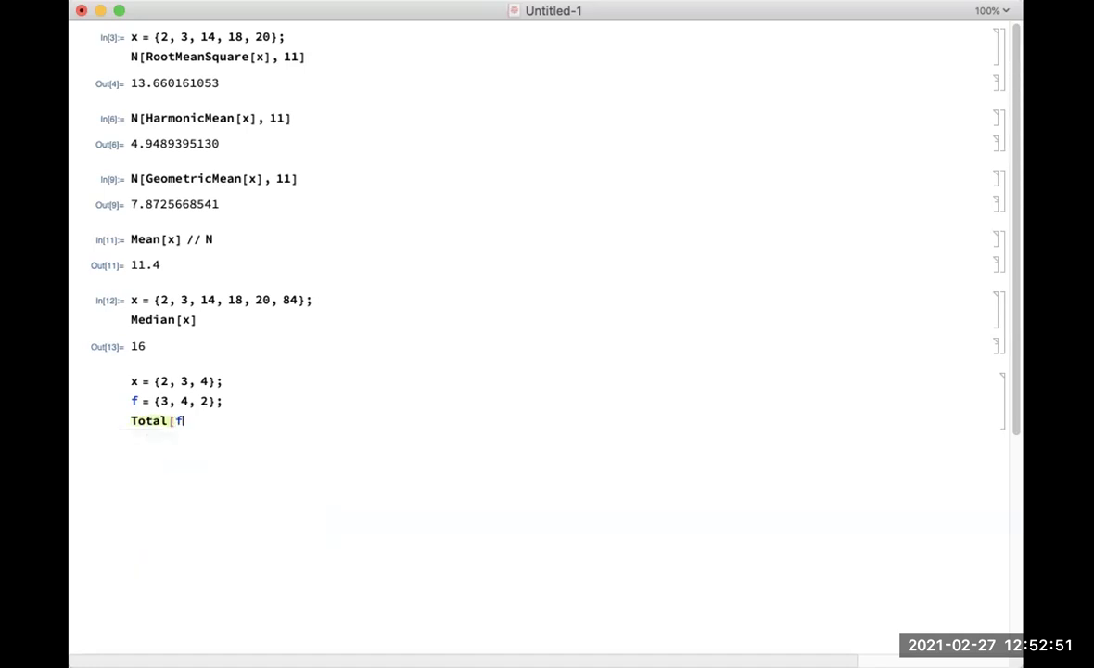
pyautogui.write('*x] / Tpa')
pyautogui.press('BackSpace')
pyautogui.press('BackSpace')
pyautogui.write('o')
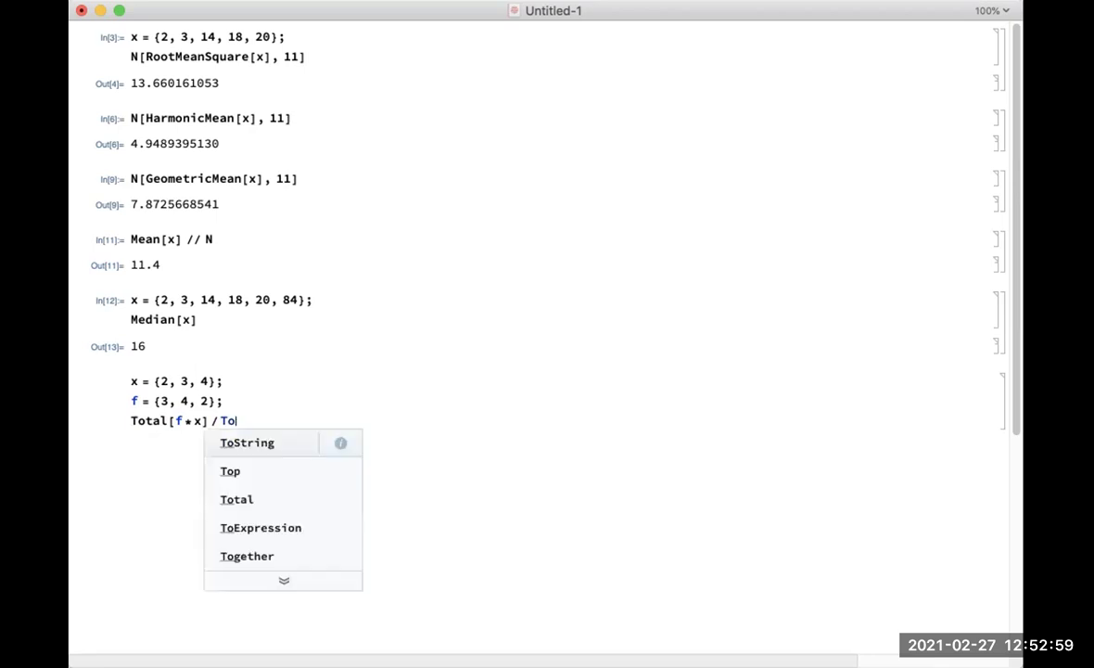
pyautogui.write('tal')
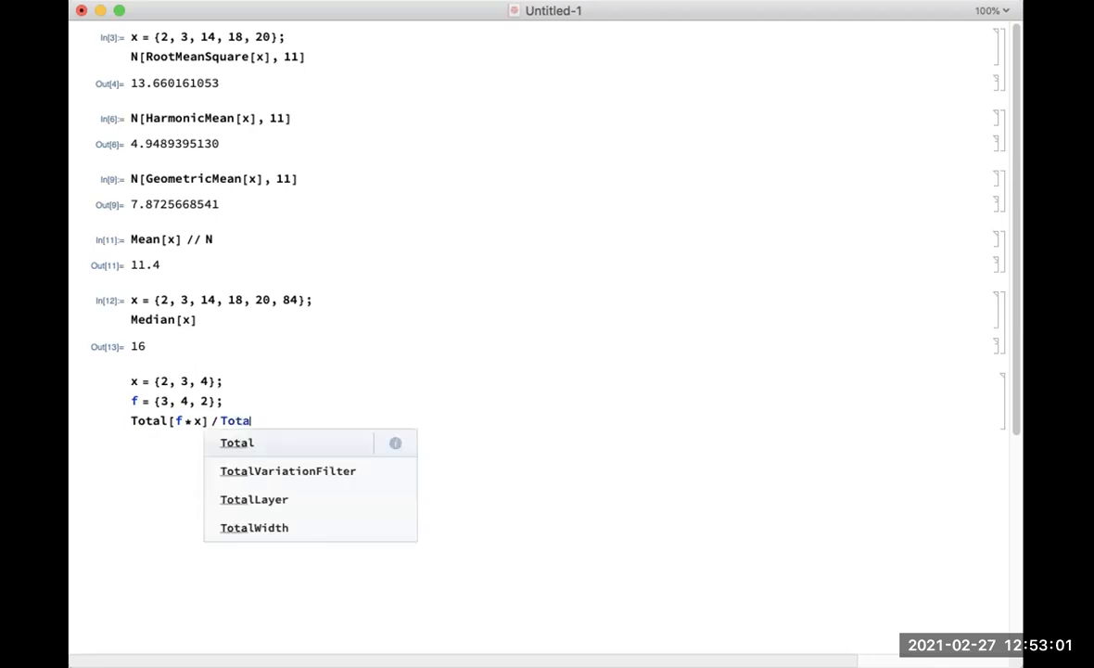
pyautogui.write('[')
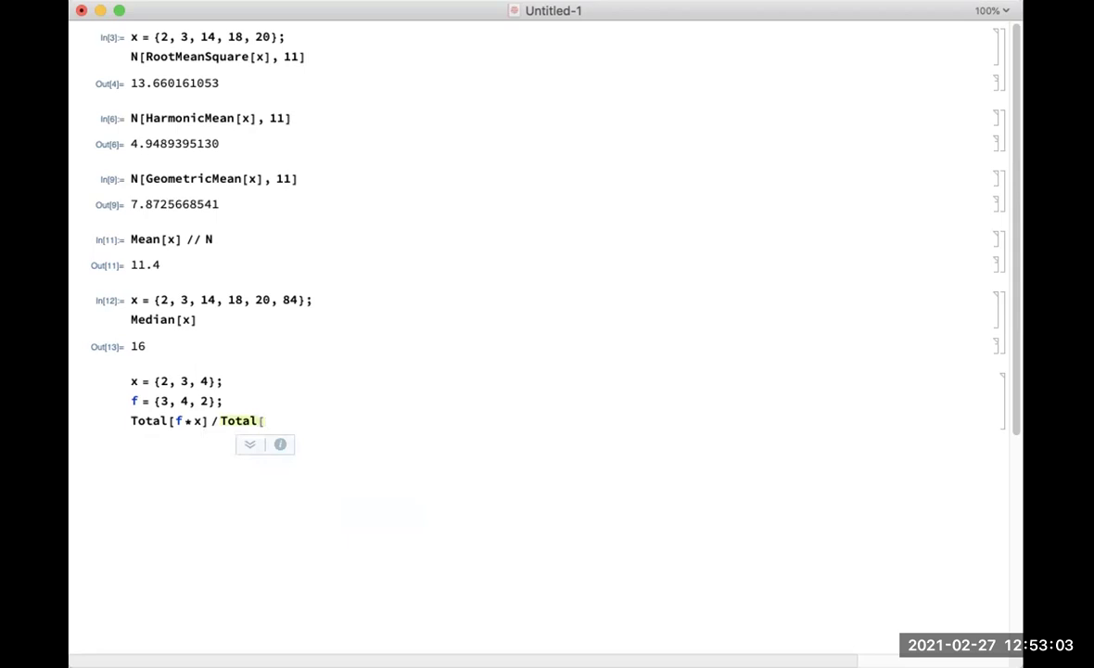
pyautogui.write('f]')
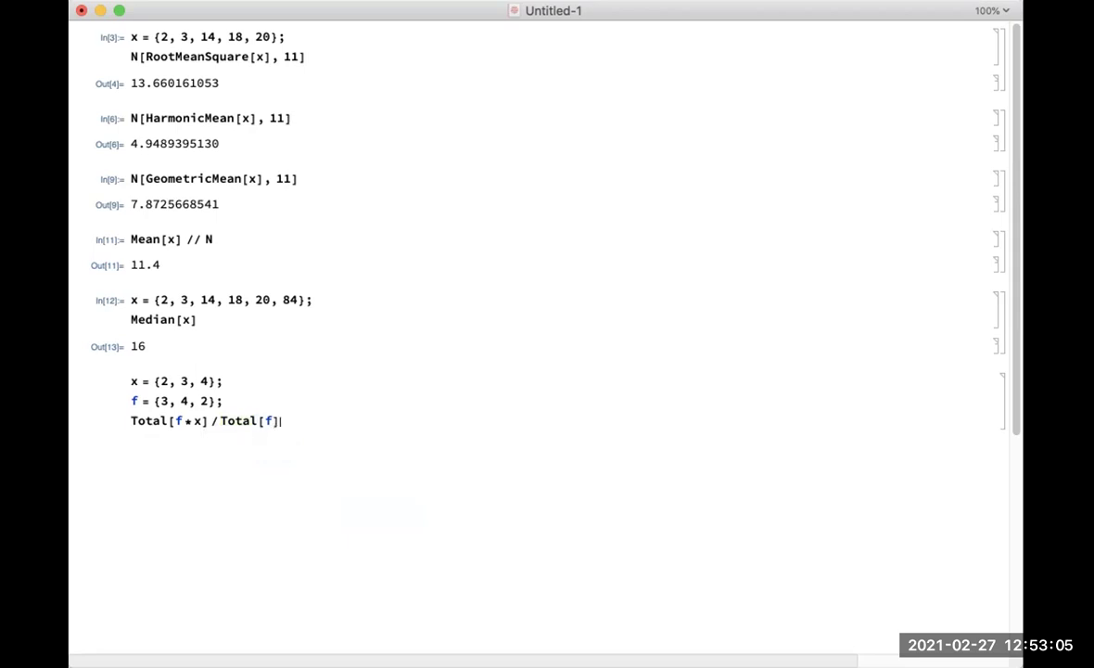
pyautogui.hotkey('shift', 'Return')
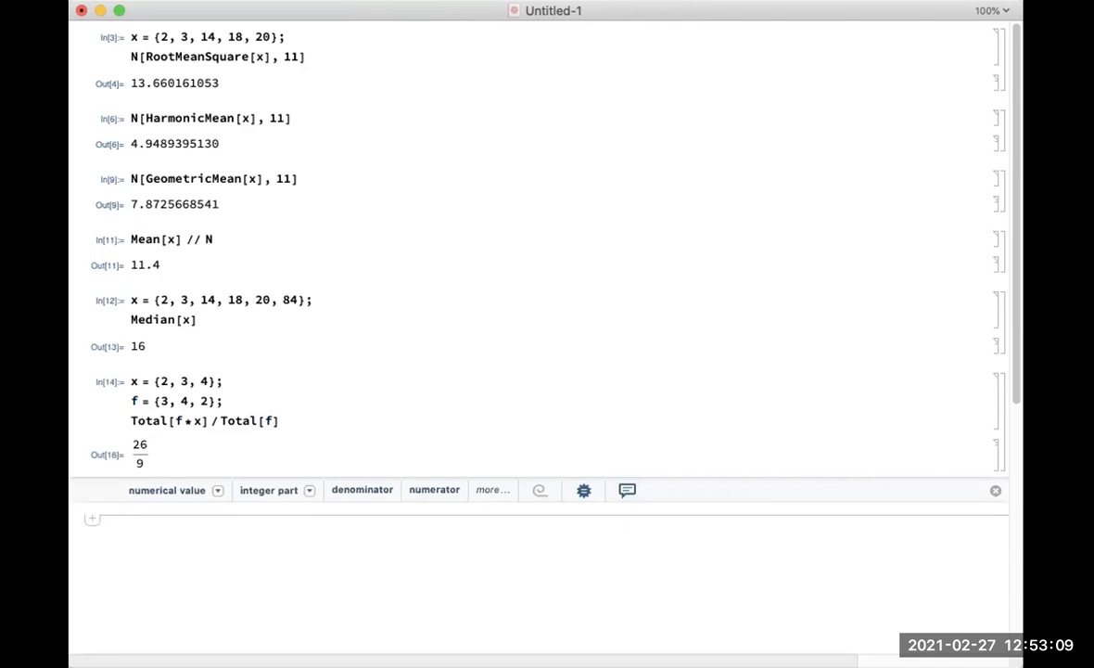
# Append N[%] as a new line after the Total expression and evaluate the cell for a decimal mean.
pyautogui.click(317, 409)
pyautogui.press('Return')
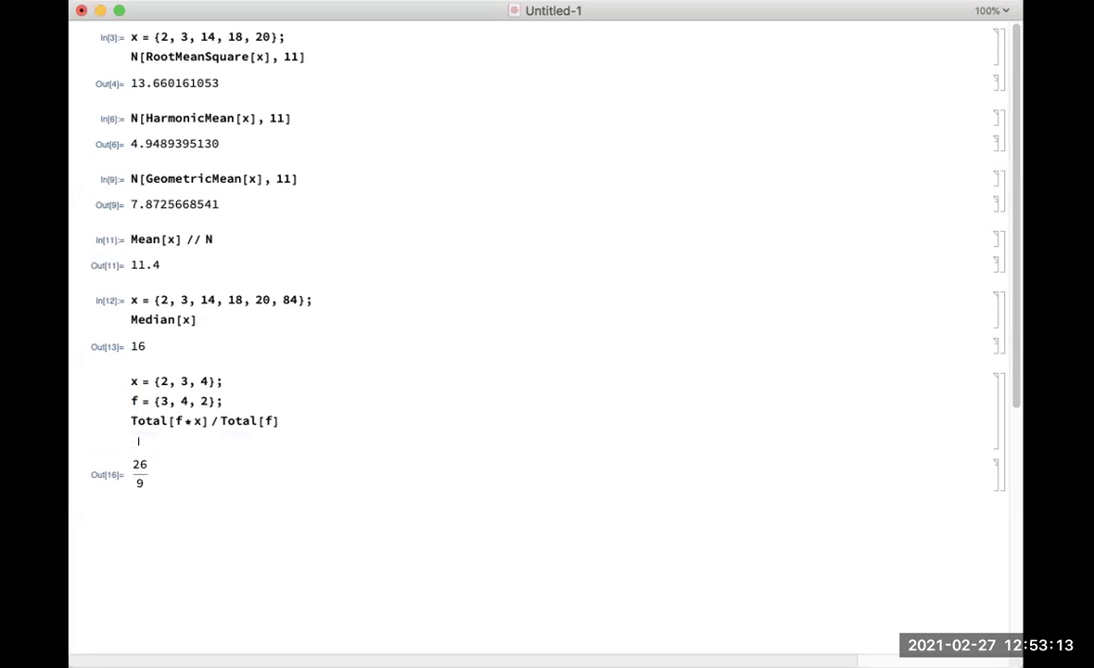
pyautogui.write('N[%]')
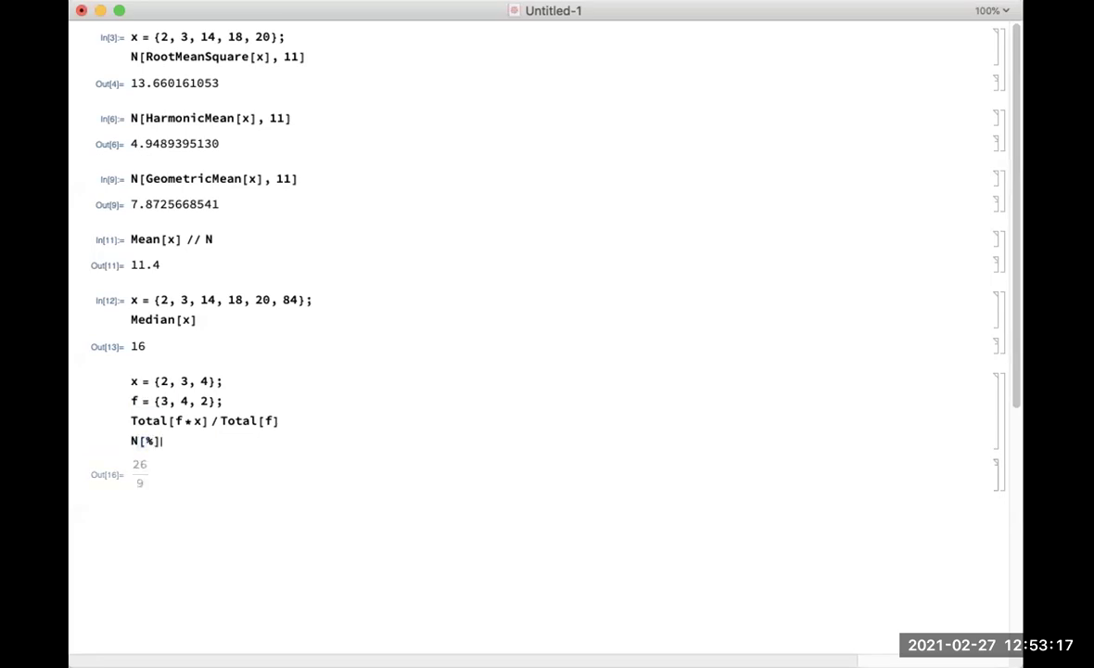
pyautogui.hotkey('shift', 'Return')
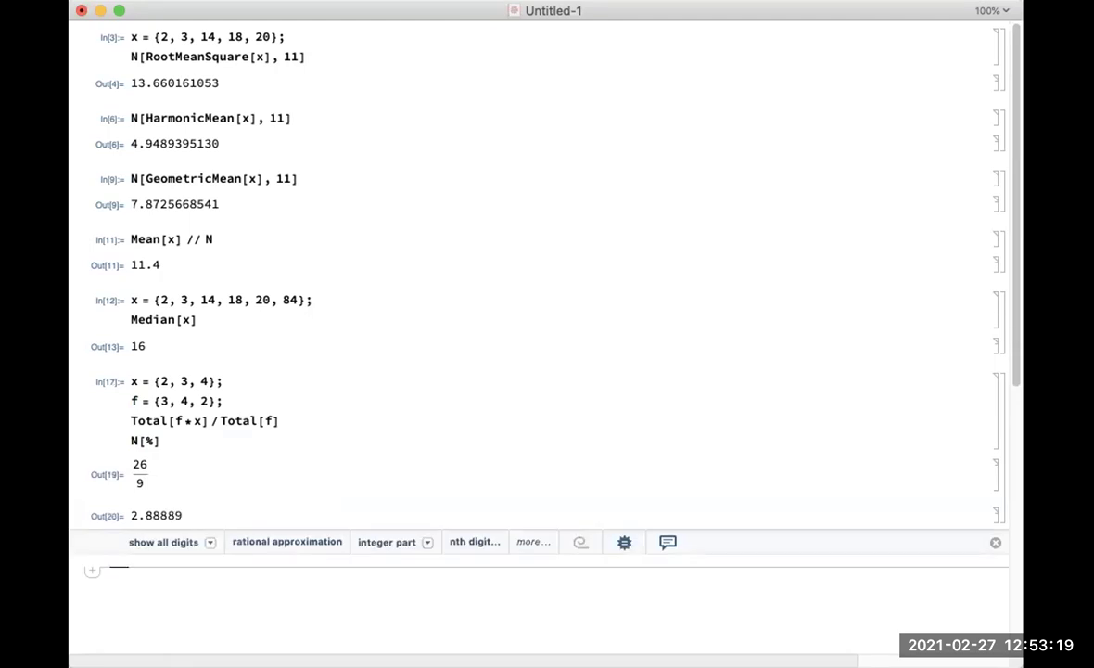
# Extend the numeric conversion to N[%, 11] and re-evaluate the cell for 11-digit precision.
pyautogui.click(147, 440)
pyautogui.write(', 11')
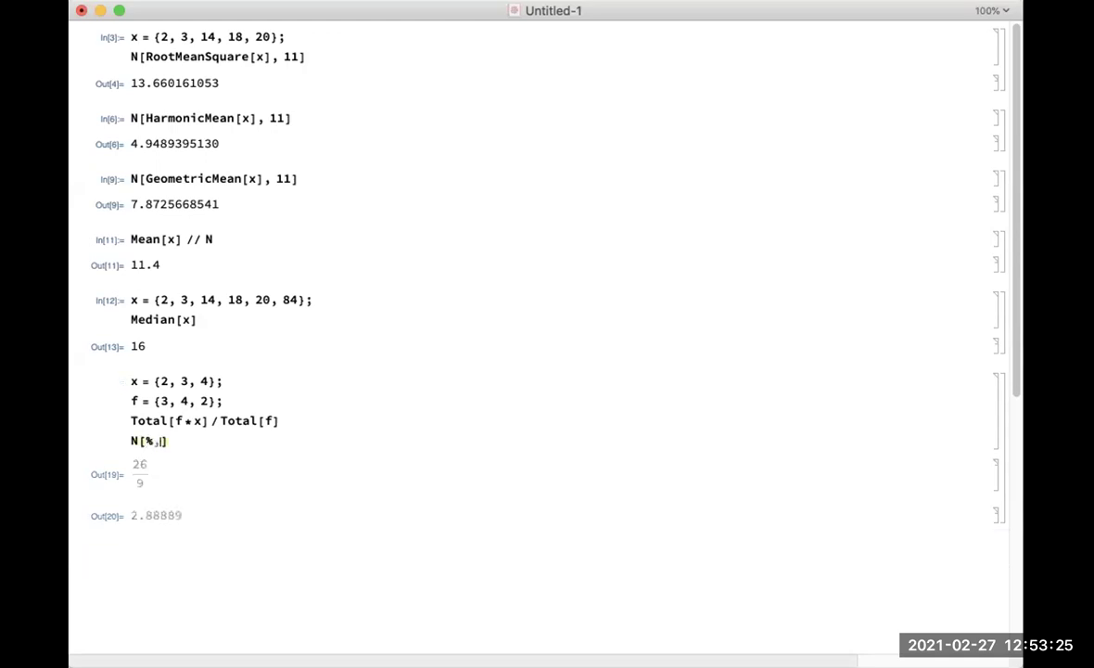
pyautogui.hotkey('shift', 'Return')
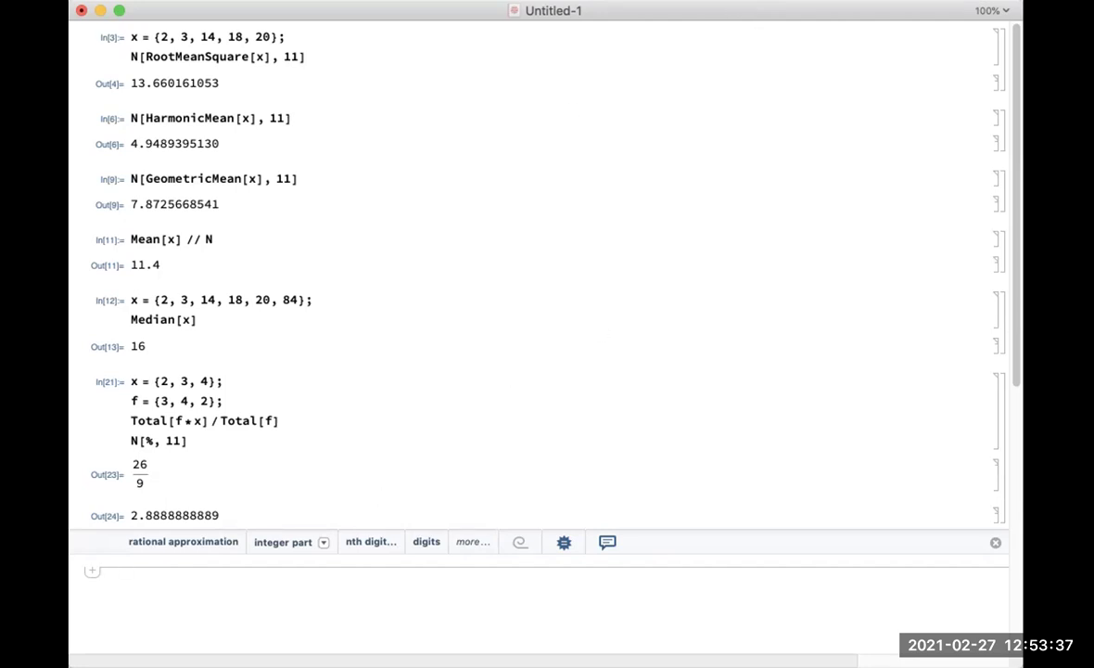
# Switch to the R Console and assign the data values with x<-c(2,3,4).
pyautogui.press('super+Tab')
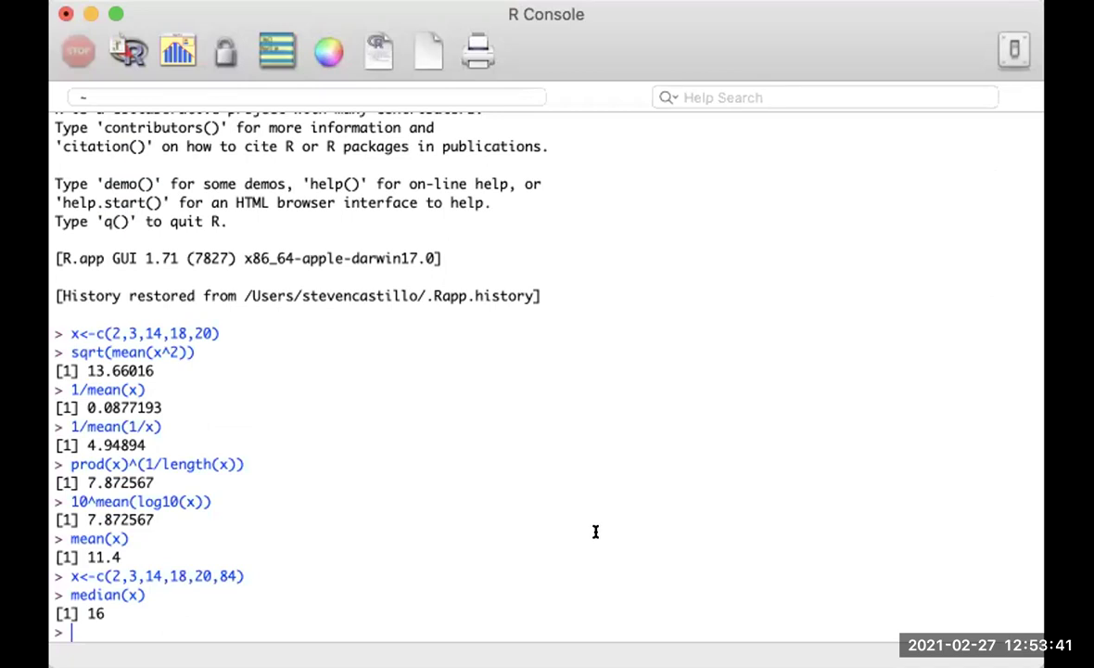
pyautogui.scroll(-2, 594, 532)
pyautogui.write('x')
pyautogui.write('<')
pyautogui.write('-')
pyautogui.write('c(')
pyautogui.write('2,3,')
pyautogui.write('4')
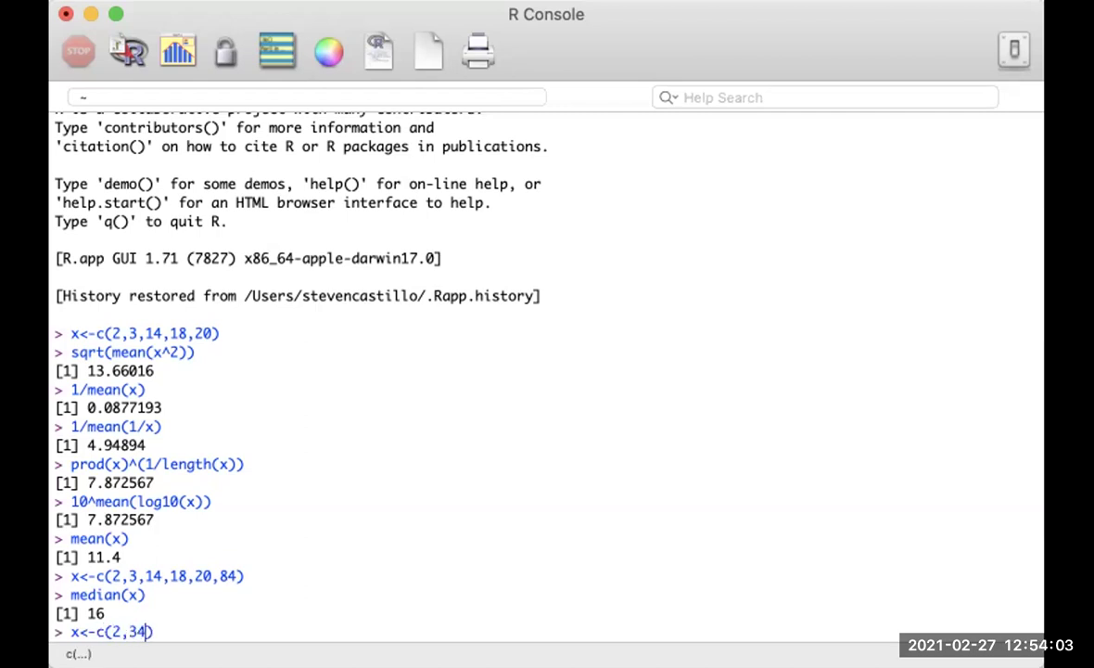
pyautogui.press('BackSpace')
pyautogui.write(',4')
pyautogui.press('Return')
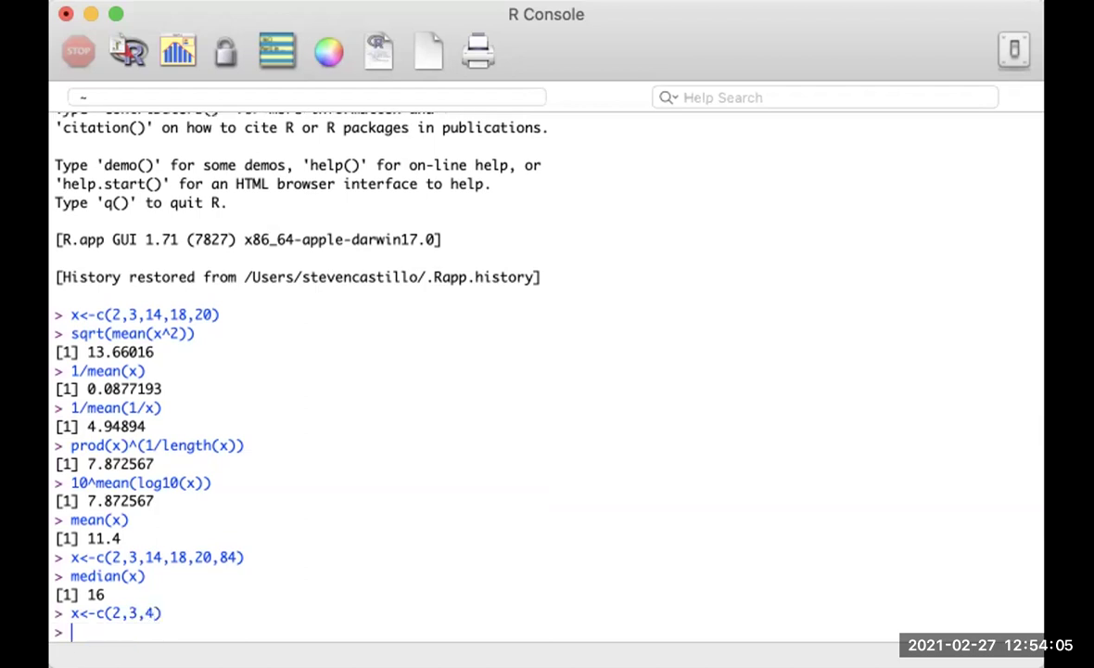
# Assign the frequencies in R with f<-c(3,4,2).
pyautogui.write('f<')
pyautogui.write('-c')
pyautogui.write('(3')
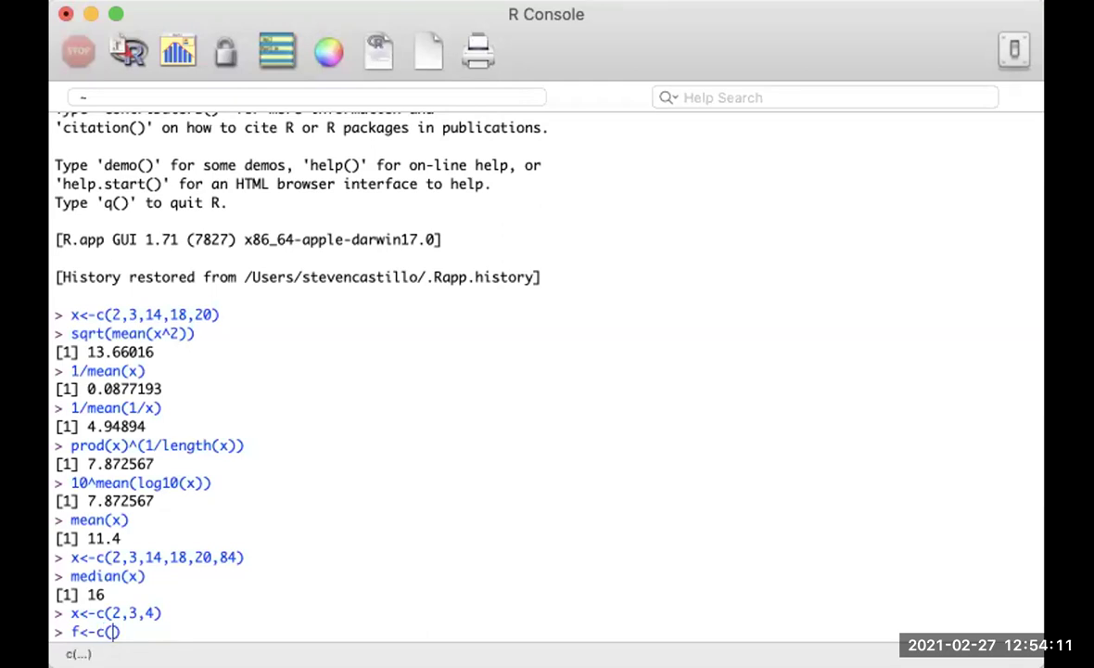
pyautogui.write(',4,2')
pyautogui.press('Return')
# Calculate the frequency distribution's mean in R with sum(f*x)/sum(f).
pyautogui.write('sum(')
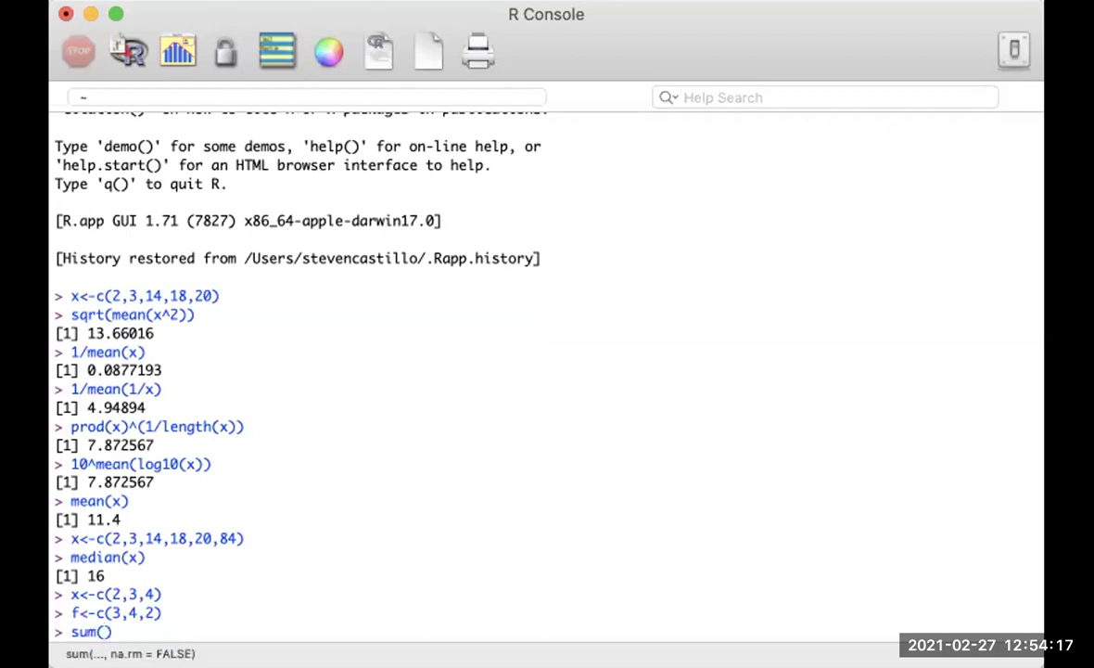
pyautogui.write('f*x')
pyautogui.write(')')
pyautogui.write('/')
pyautogui.write('sum')
pyautogui.write('(f)')
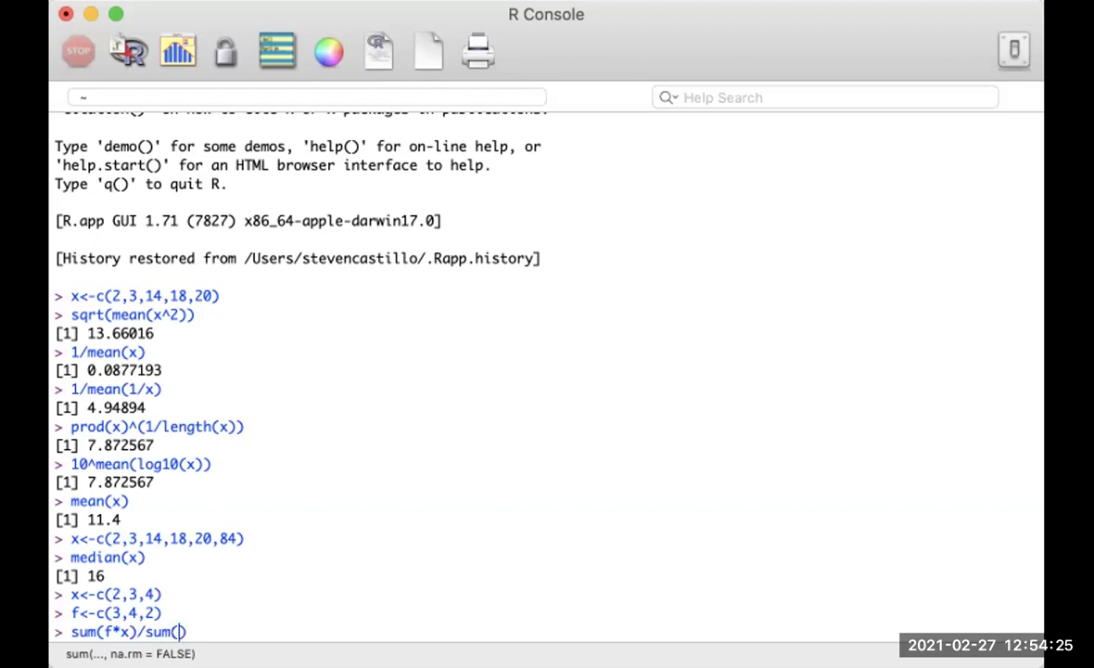
pyautogui.press('Return')
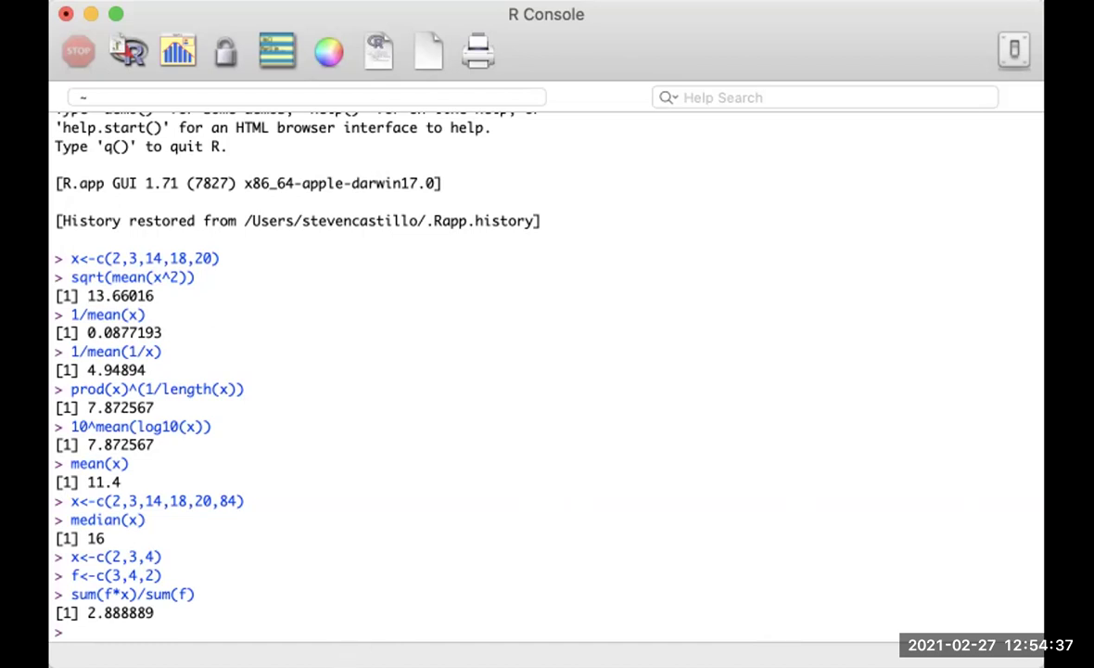
# Switch to the Word document 3.1 and examine the sample and population mean formulas for a grouped frequency distribution.
pyautogui.press('super+Tab')
pyautogui.scroll(-5, 666, 465)
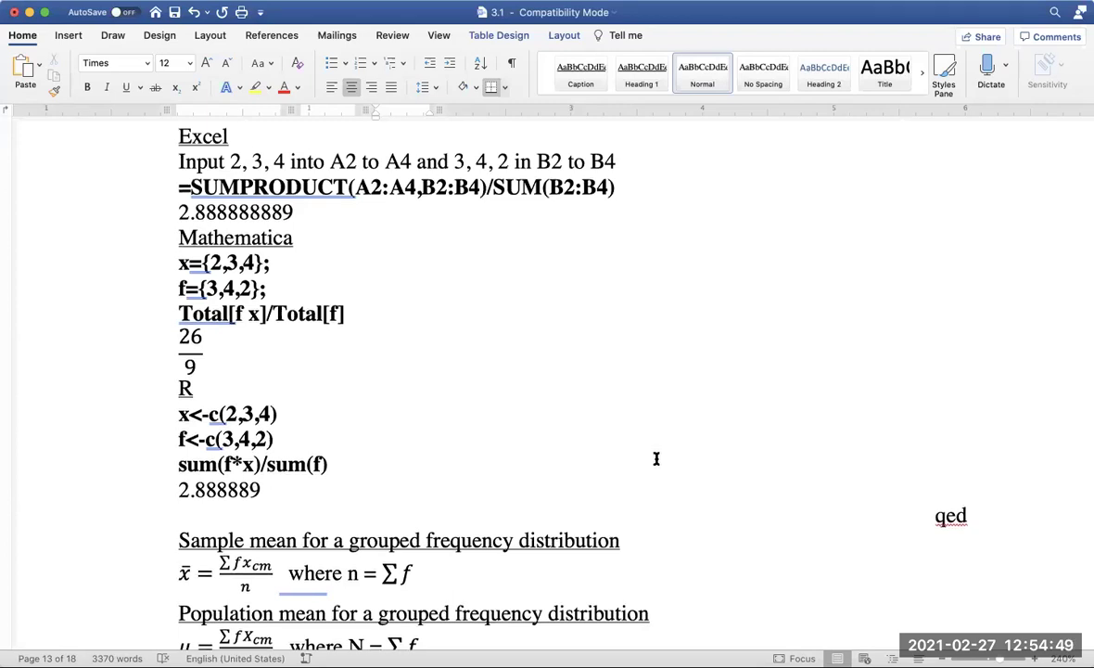
pyautogui.scroll(-3, 657, 455)
pyautogui.click(145, 403)
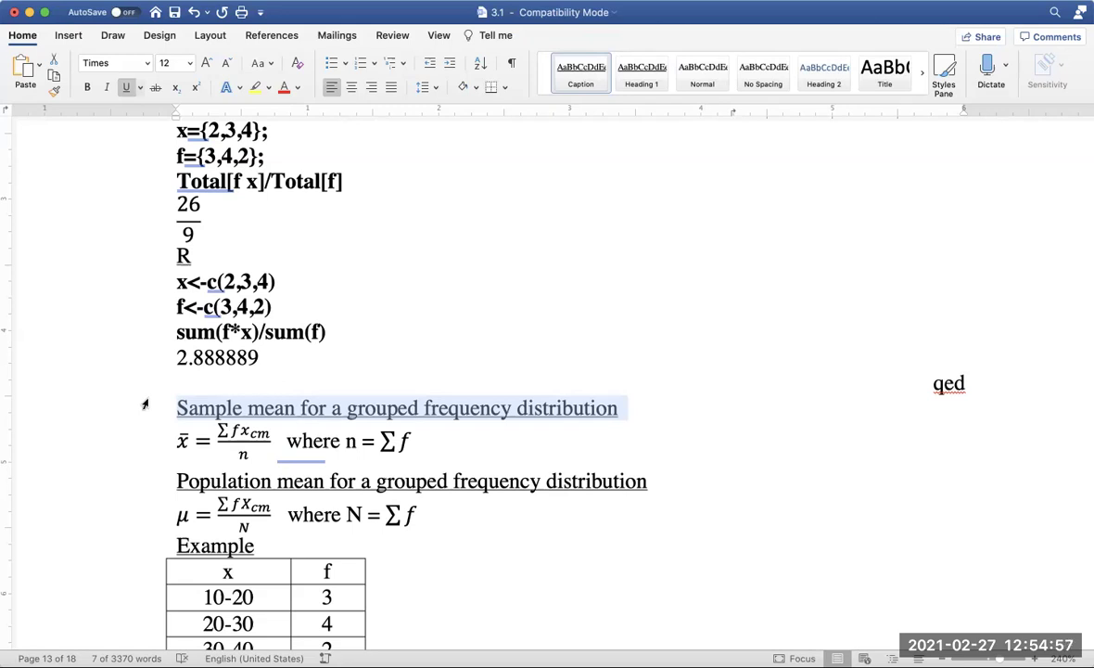
pyautogui.click(148, 442)
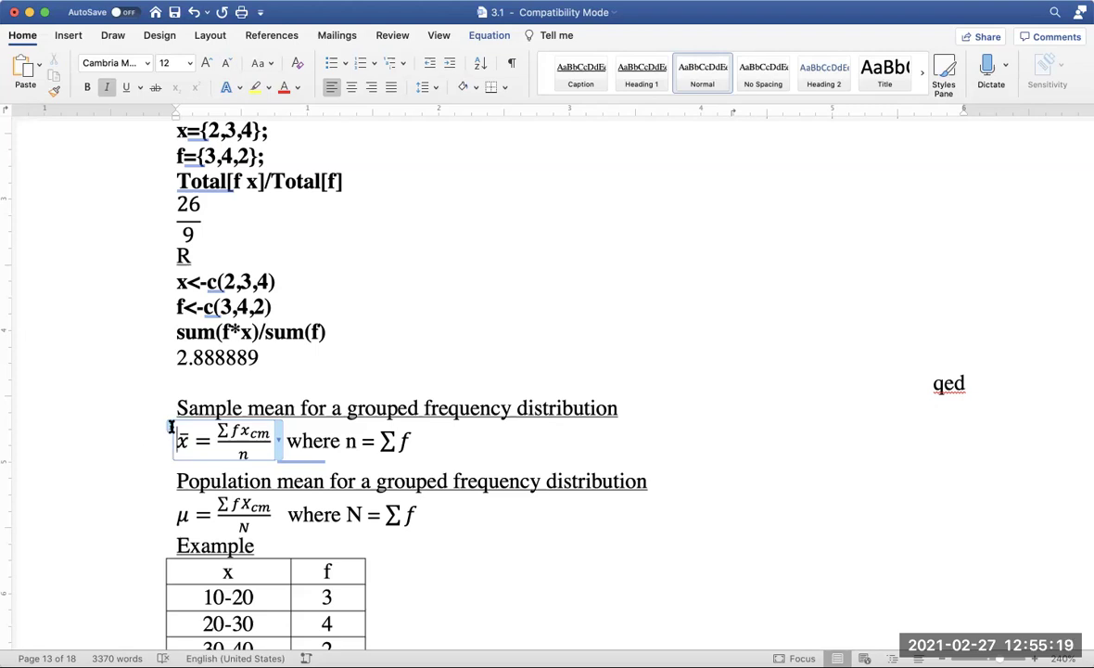
pyautogui.click(125, 442)
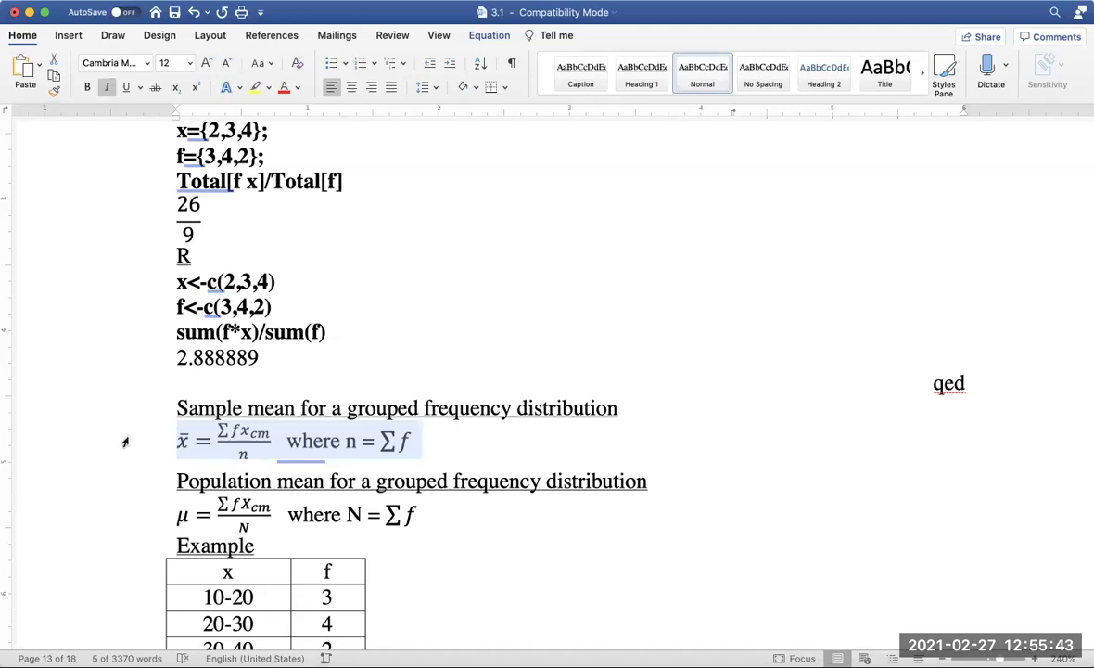
pyautogui.click(111, 480)
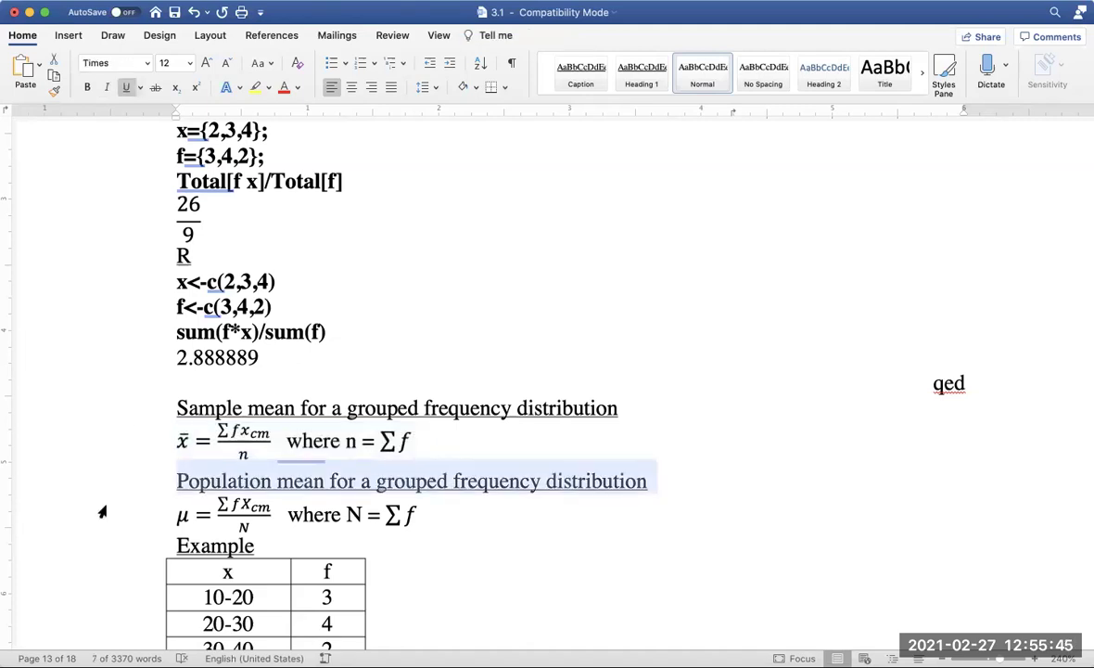
pyautogui.press('Down')
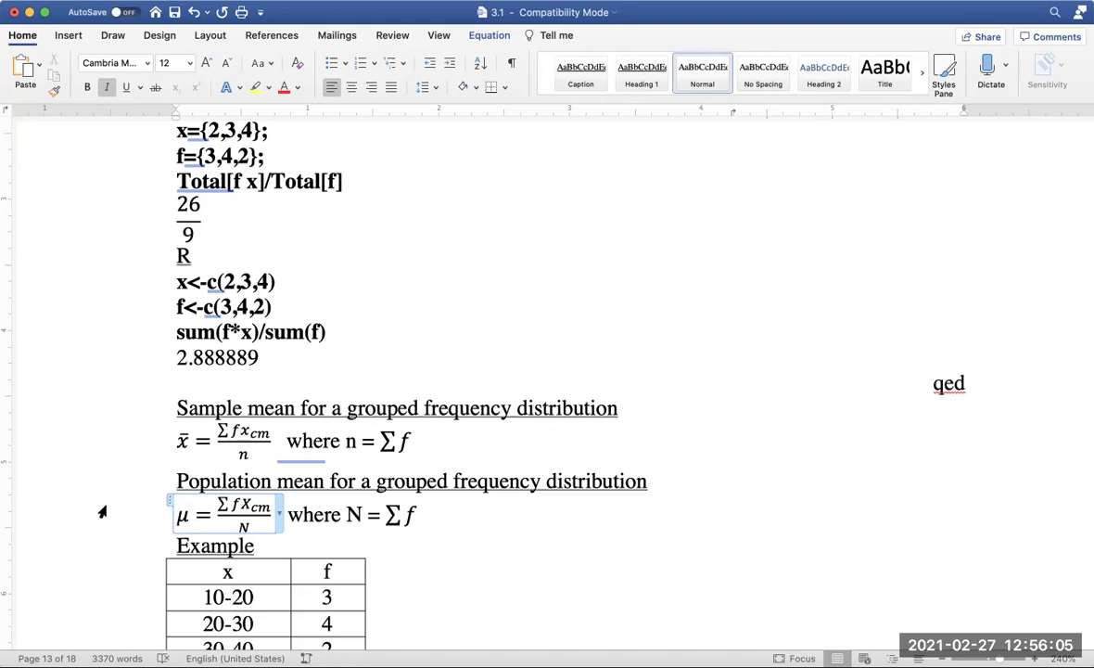
# Examine the grouped frequency example's class intervals and frequencies together with the class-mark column of its solution table.
pyautogui.scroll(-10, 102, 512)
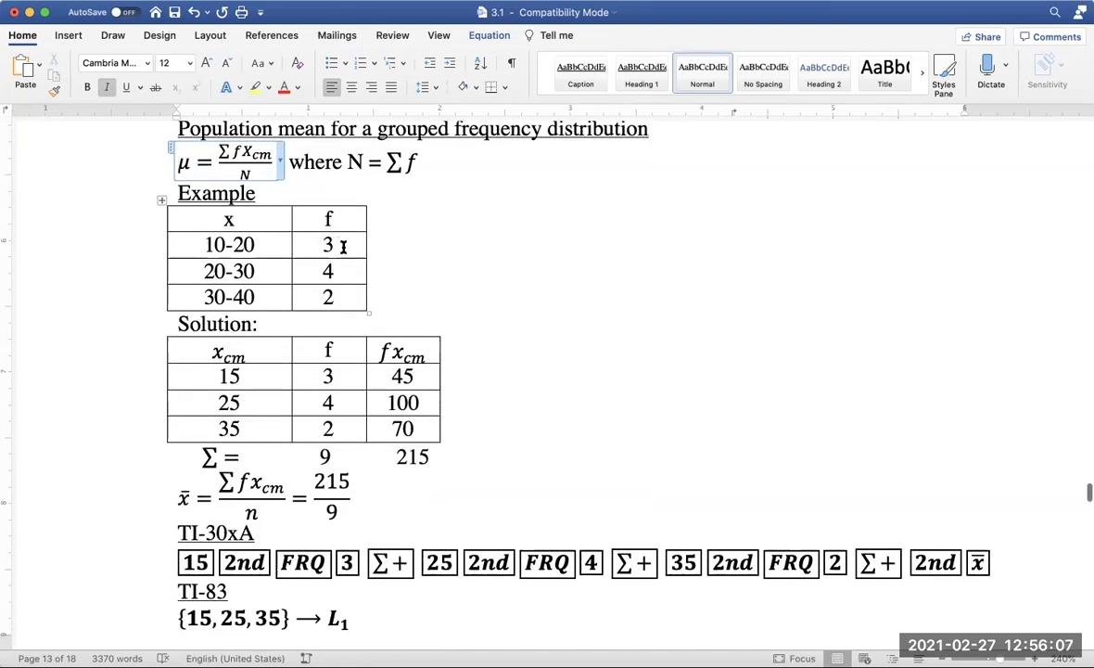
pyautogui.click(343, 246)
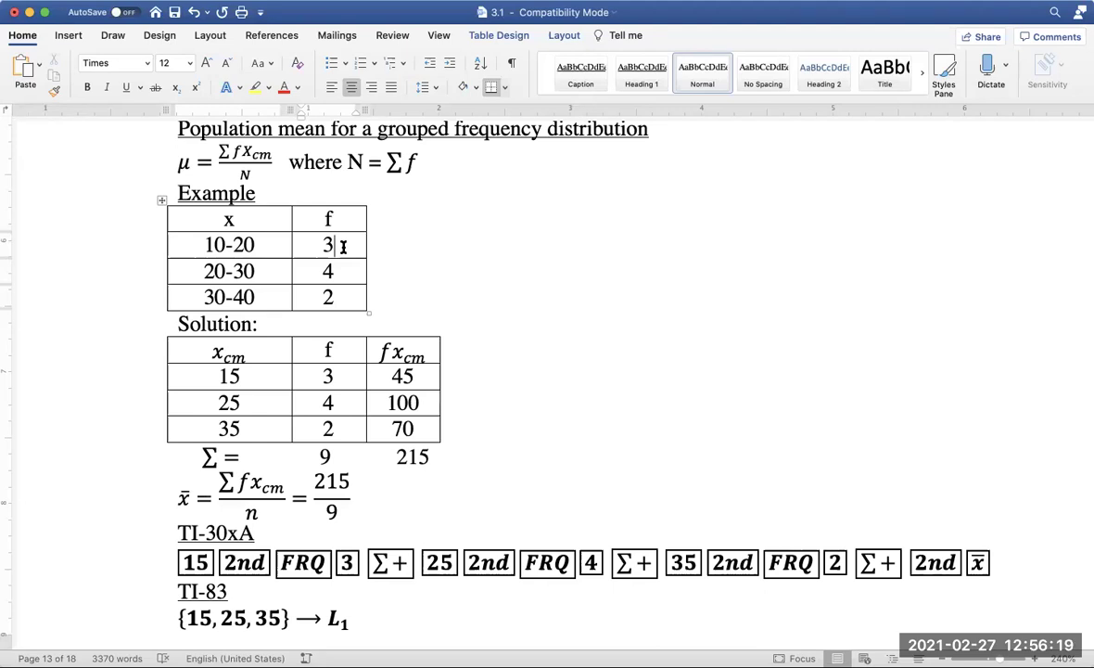
pyautogui.scroll(-1, 295, 363)
pyautogui.click(250, 326)
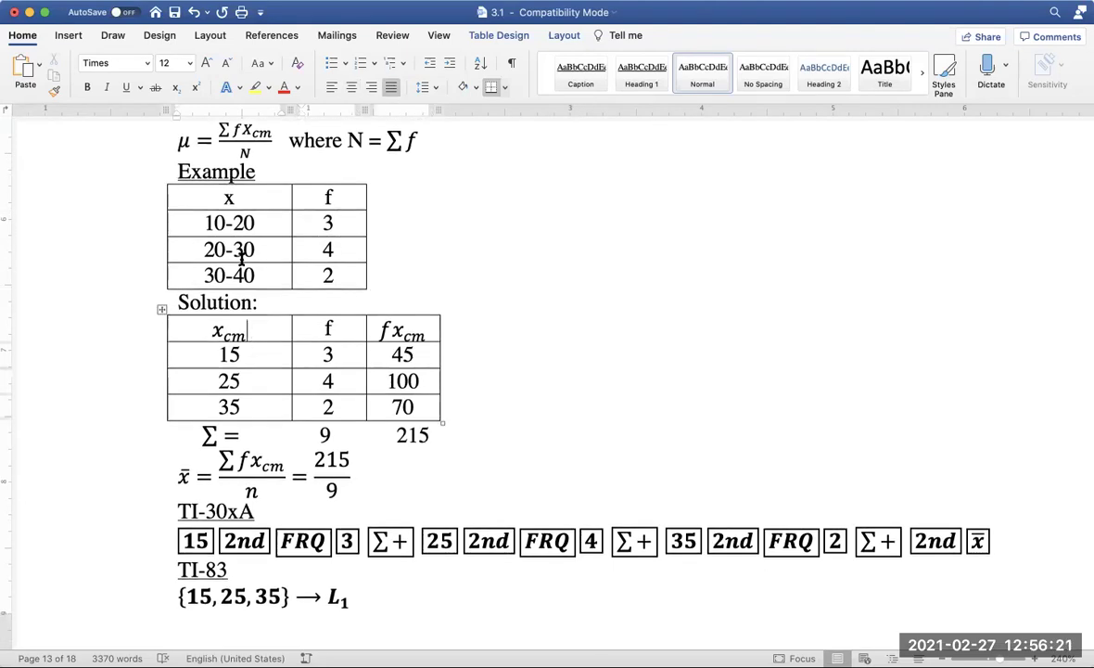
# Examine how the solution table's class marks derive from the intervals and how its product column combines frequencies with class marks.
pyautogui.click(261, 217)
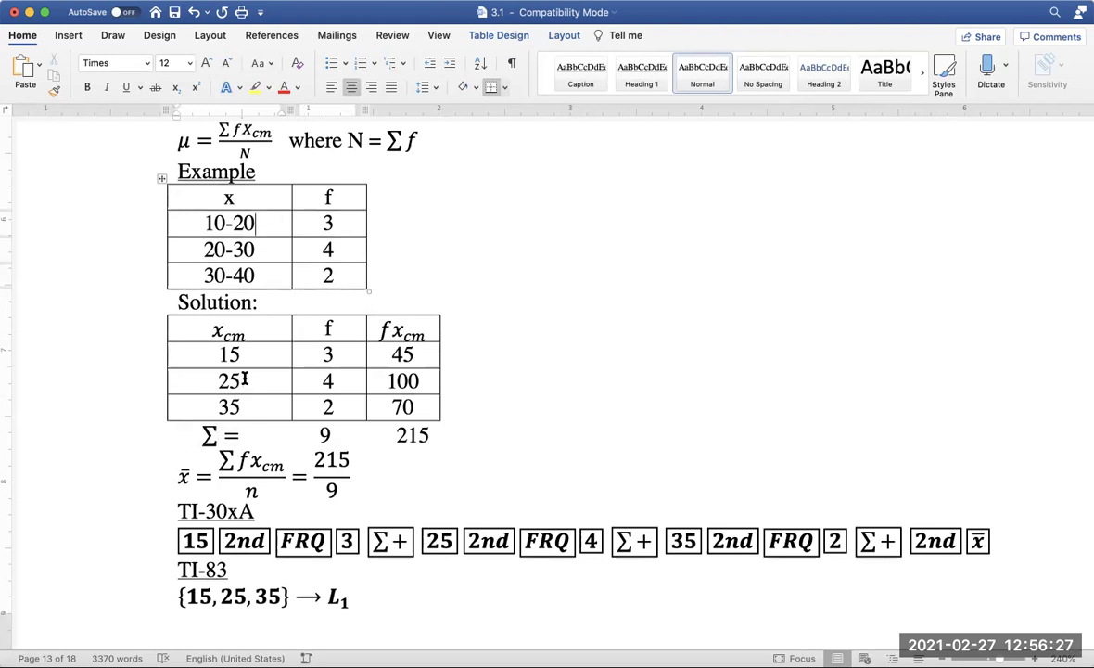
pyautogui.click(244, 380)
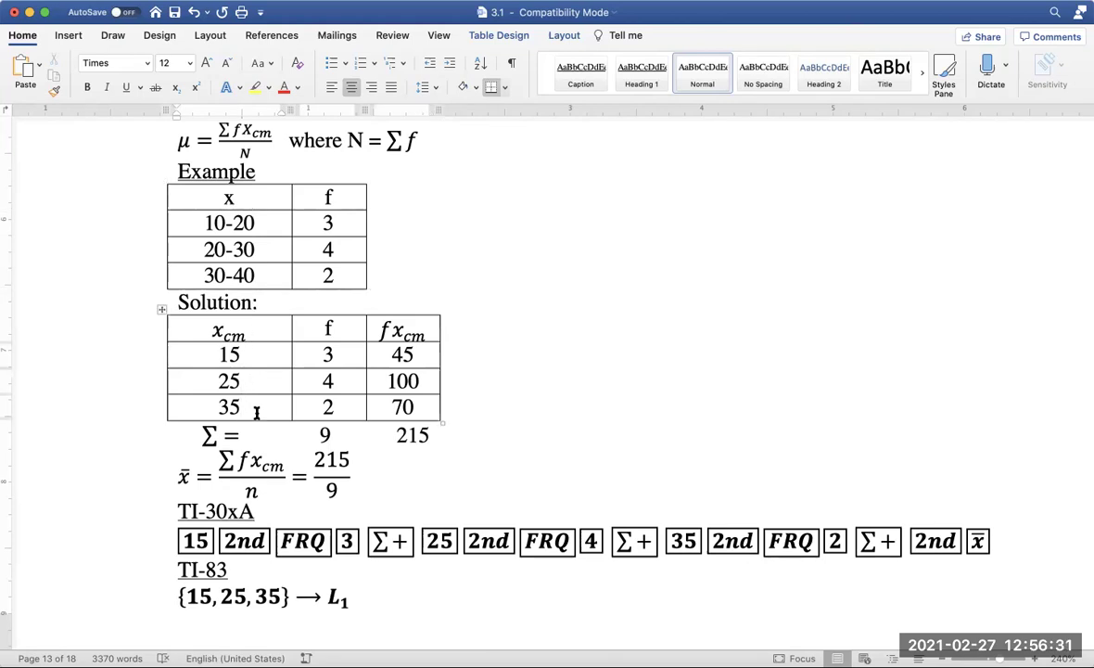
pyautogui.click(243, 355)
pyautogui.click(429, 329)
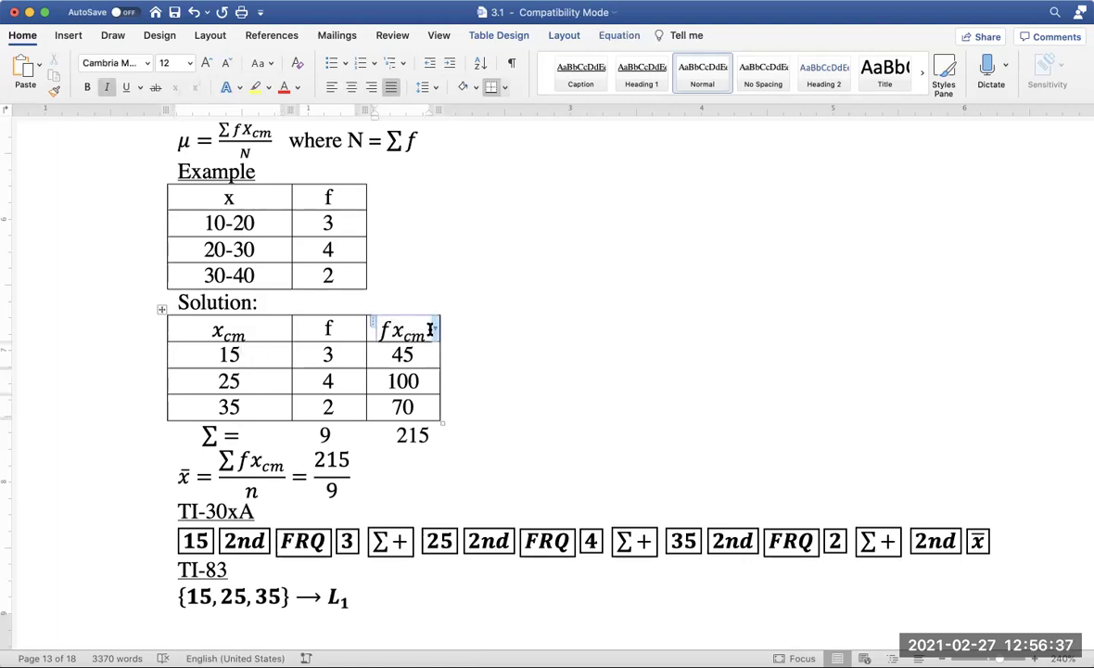
pyautogui.click(306, 329)
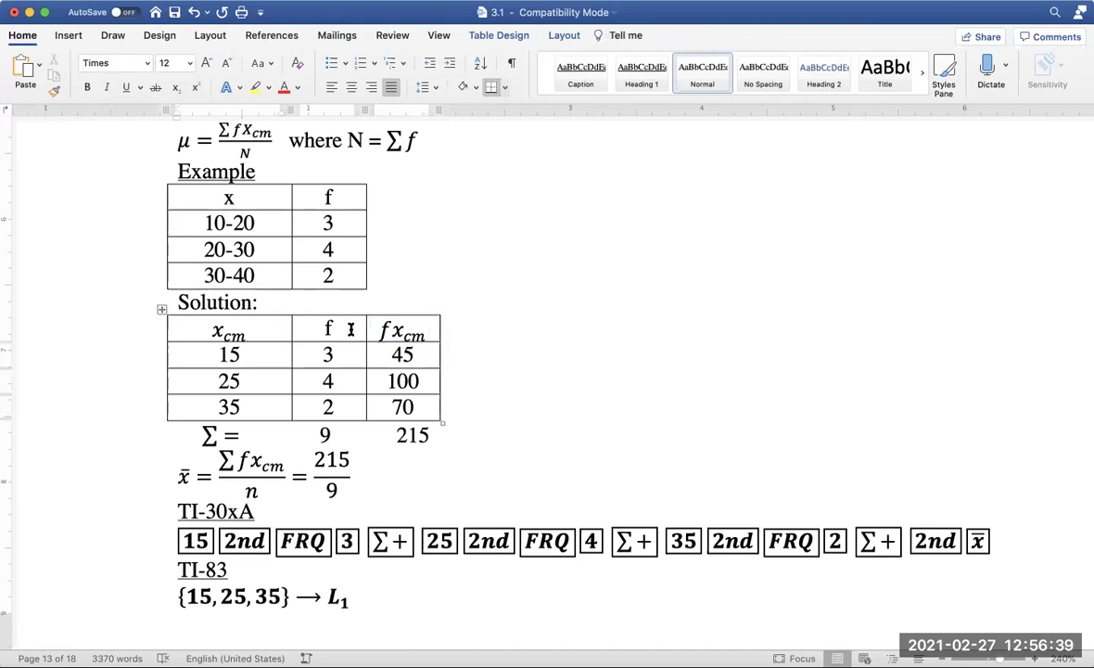
pyautogui.click(419, 359)
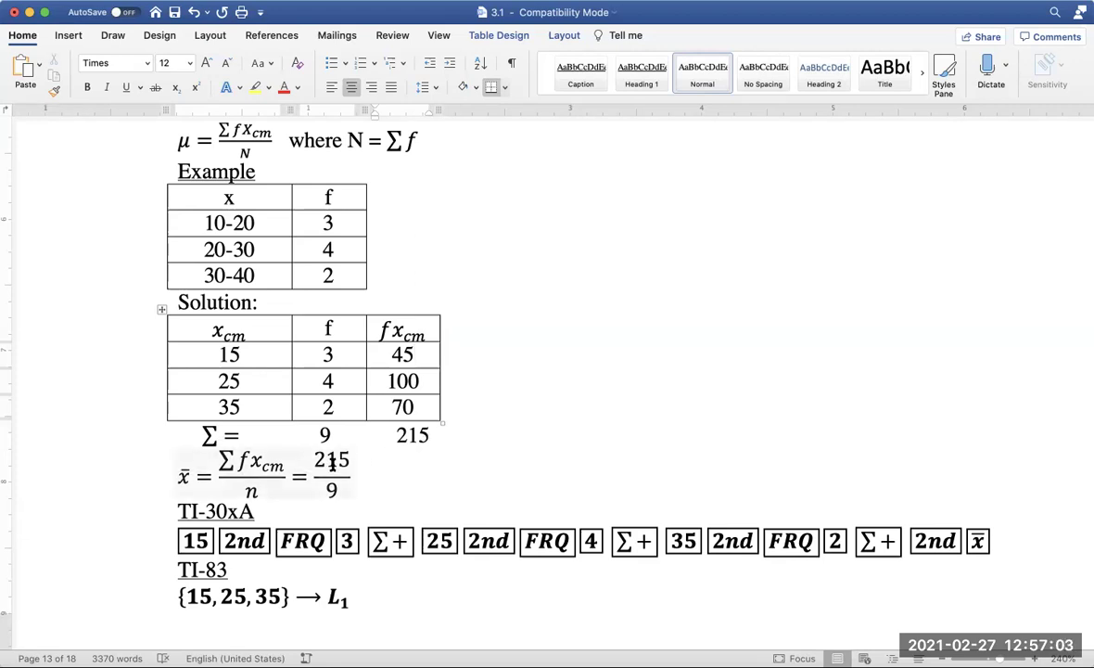
# Examine the grouped mean calculation and the TI-30xA, TI-83 and Excel instructions for the grouped frequency example.
pyautogui.scroll(-10, 331, 464)
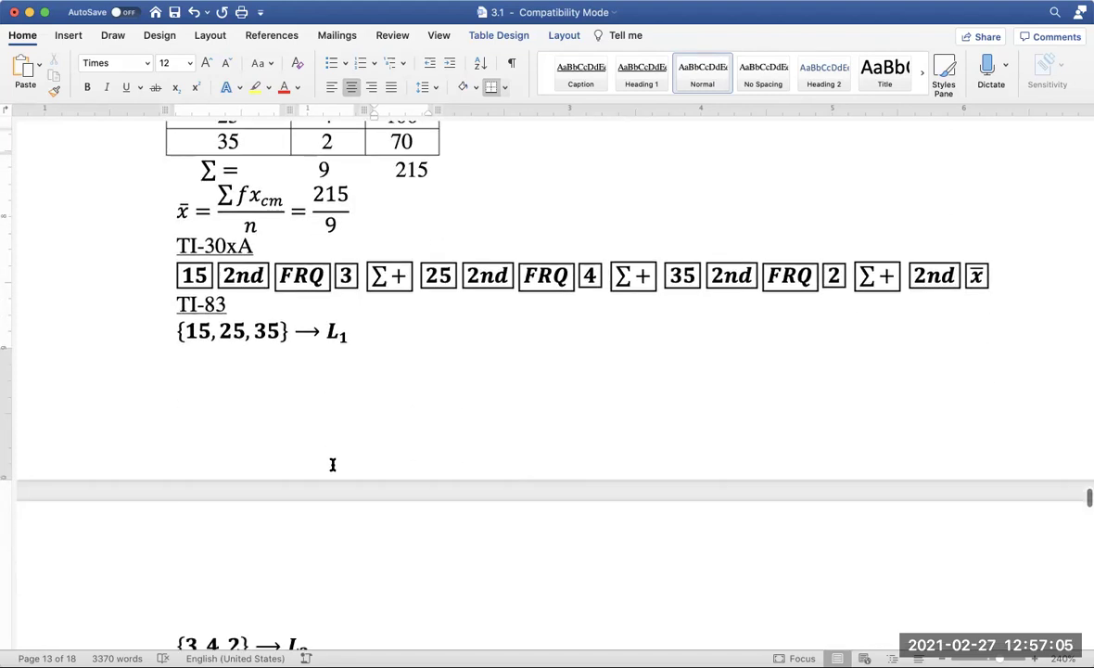
pyautogui.scroll(4, 243, 343)
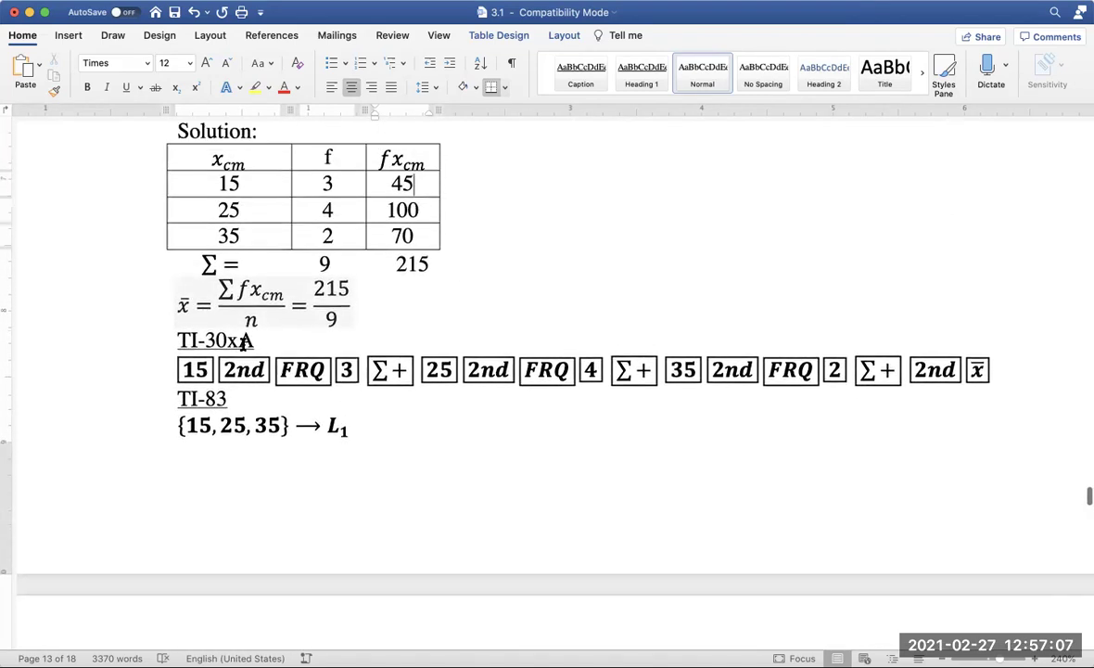
pyautogui.scroll(1, 243, 343)
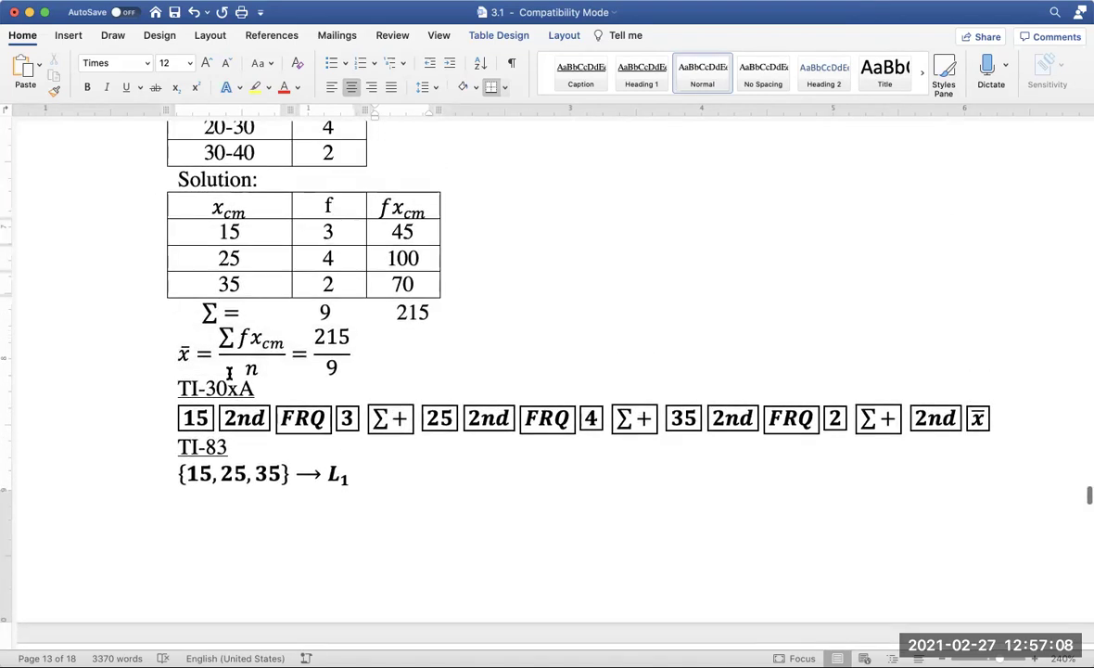
pyautogui.click(151, 459)
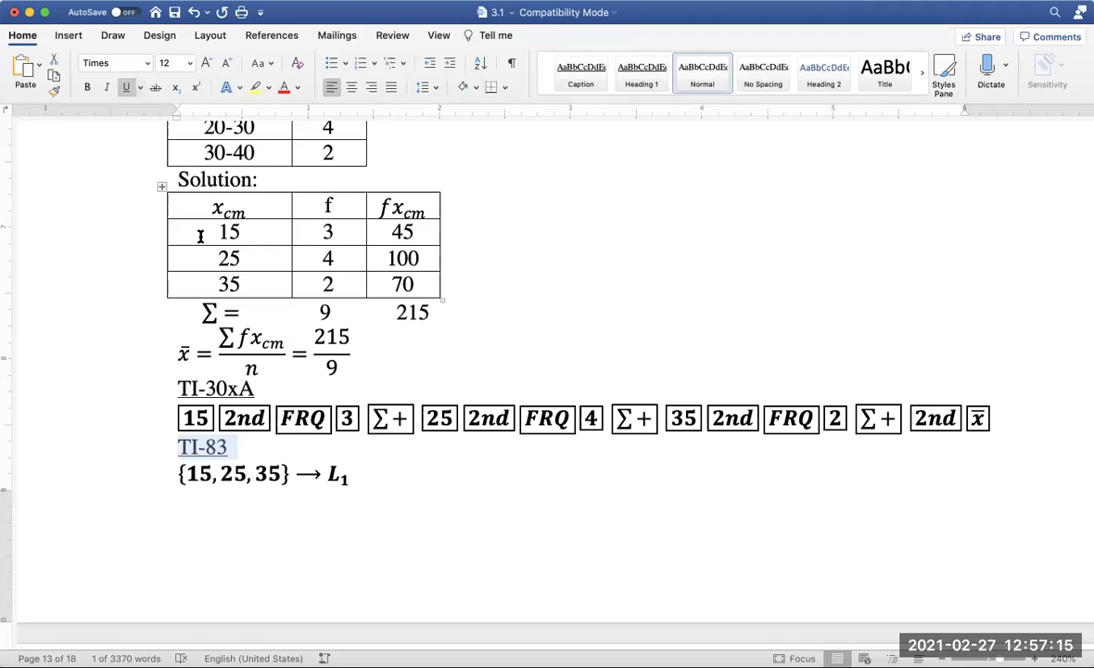
pyautogui.click(277, 472)
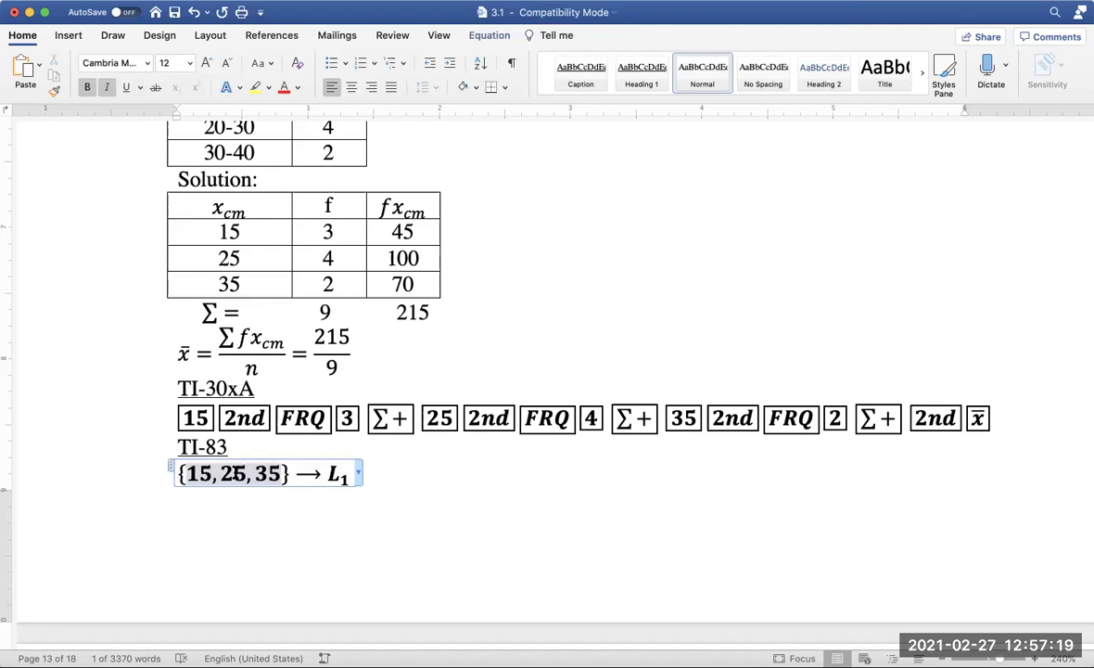
pyautogui.scroll(-5, 277, 472)
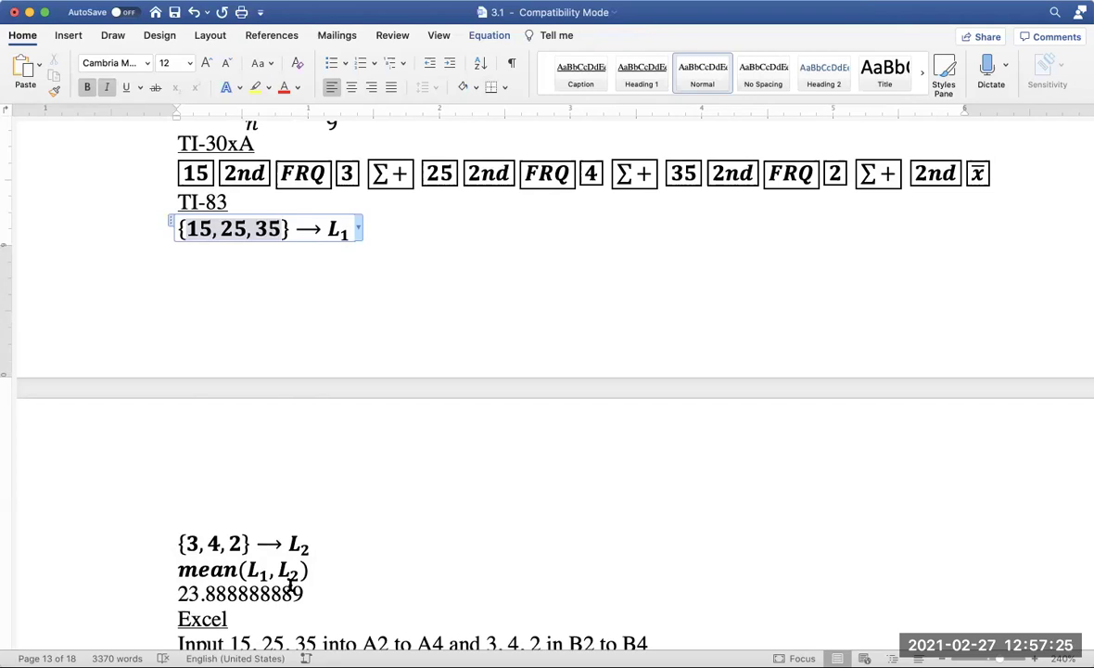
pyautogui.scroll(-5, 290, 583)
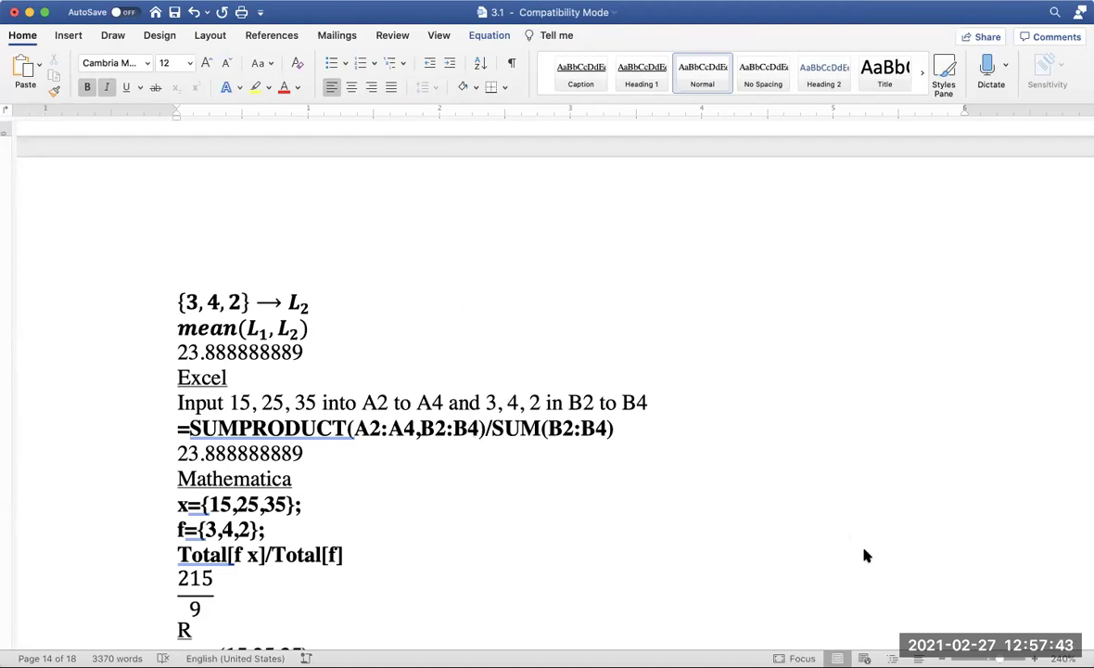
# Switch to the Excel workbook Book1 and replace the x values in B10:B12 with 15, 25 and 35.
pyautogui.press('super+Tab')
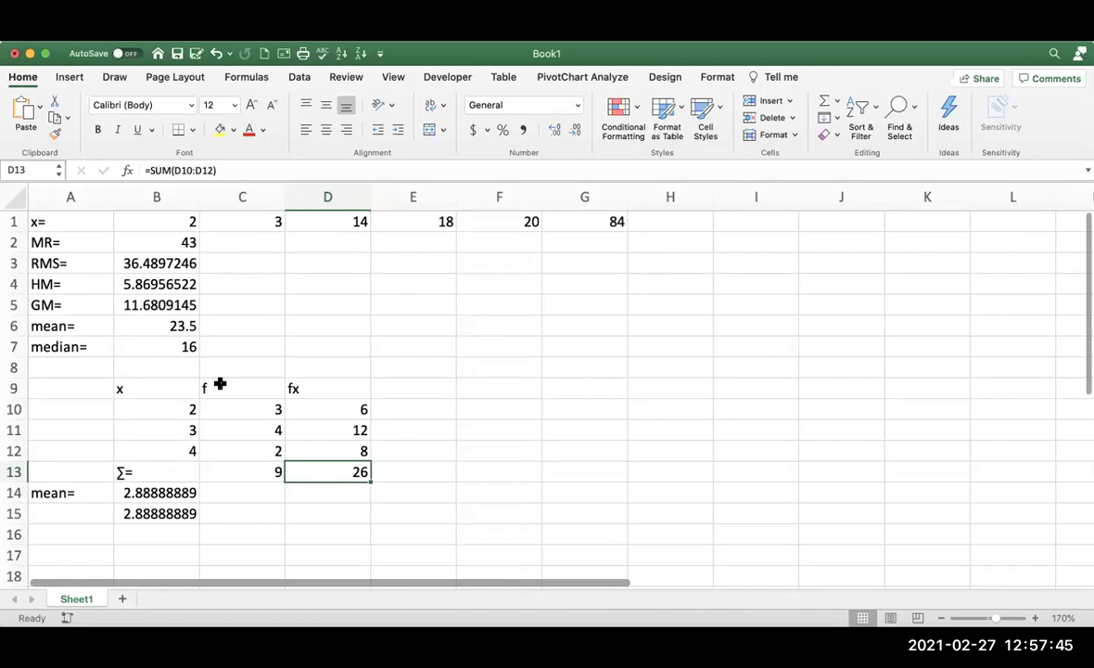
pyautogui.press('Left')
pyautogui.press('Left')
pyautogui.press('Up')
pyautogui.press('Up')
pyautogui.press('Up')
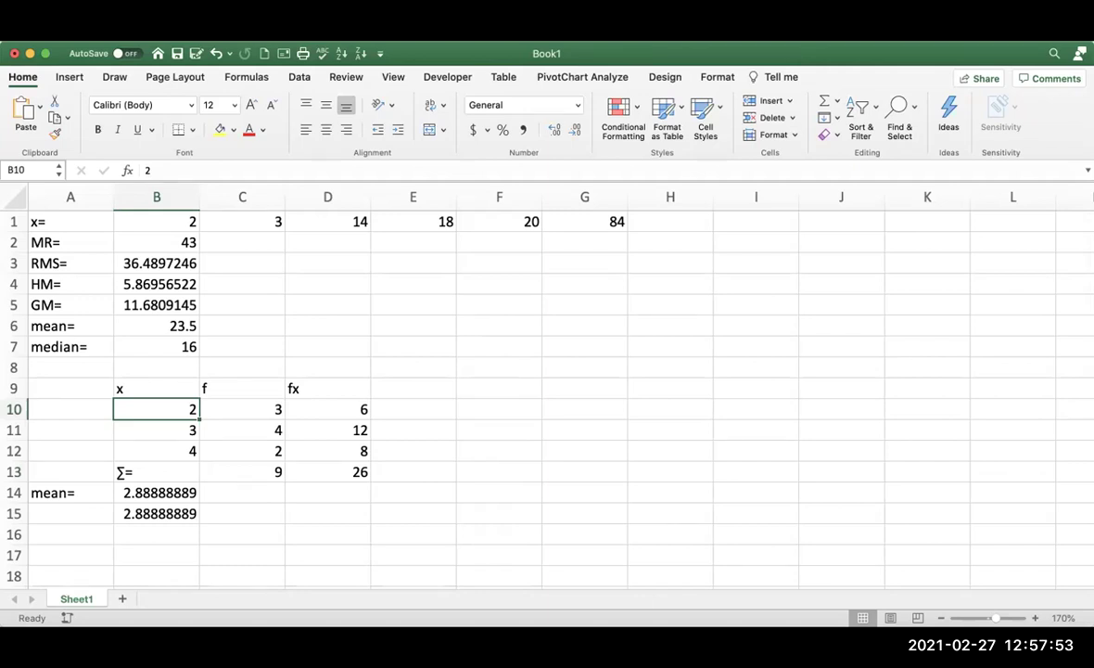
pyautogui.write('15')
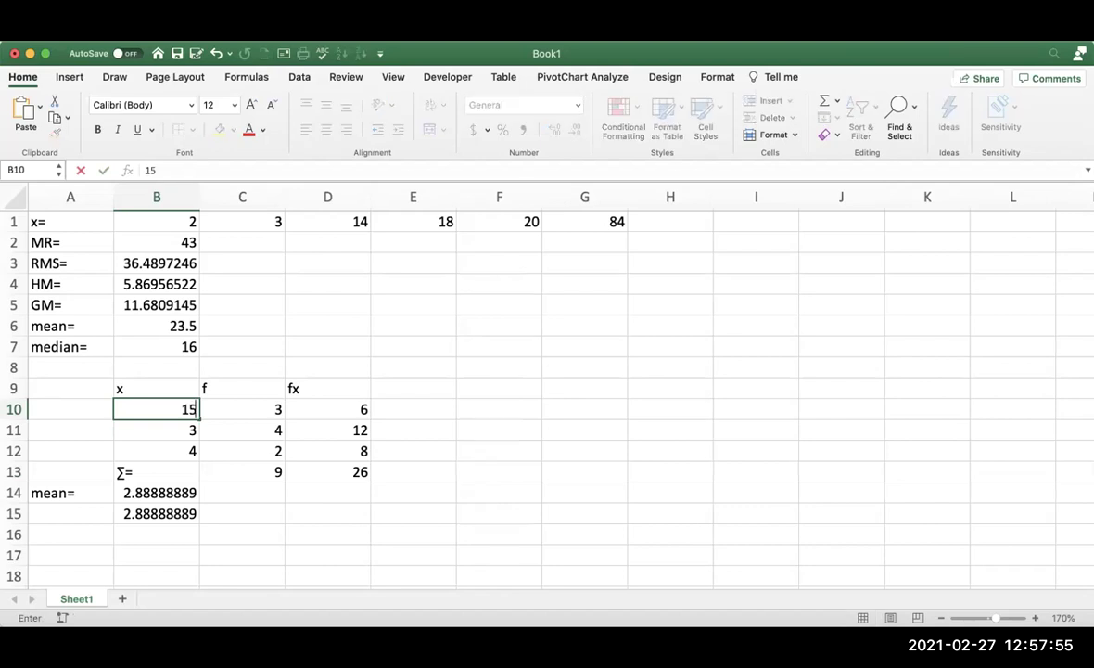
pyautogui.press('Return')
pyautogui.write('25')
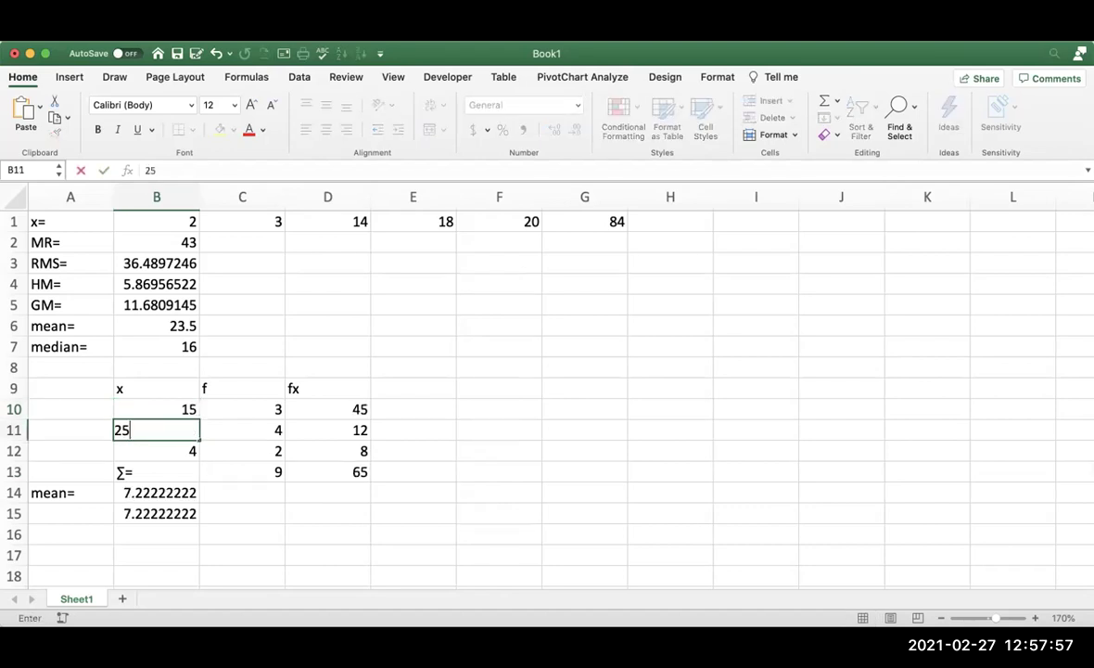
pyautogui.press('Return')
pyautogui.write('35')
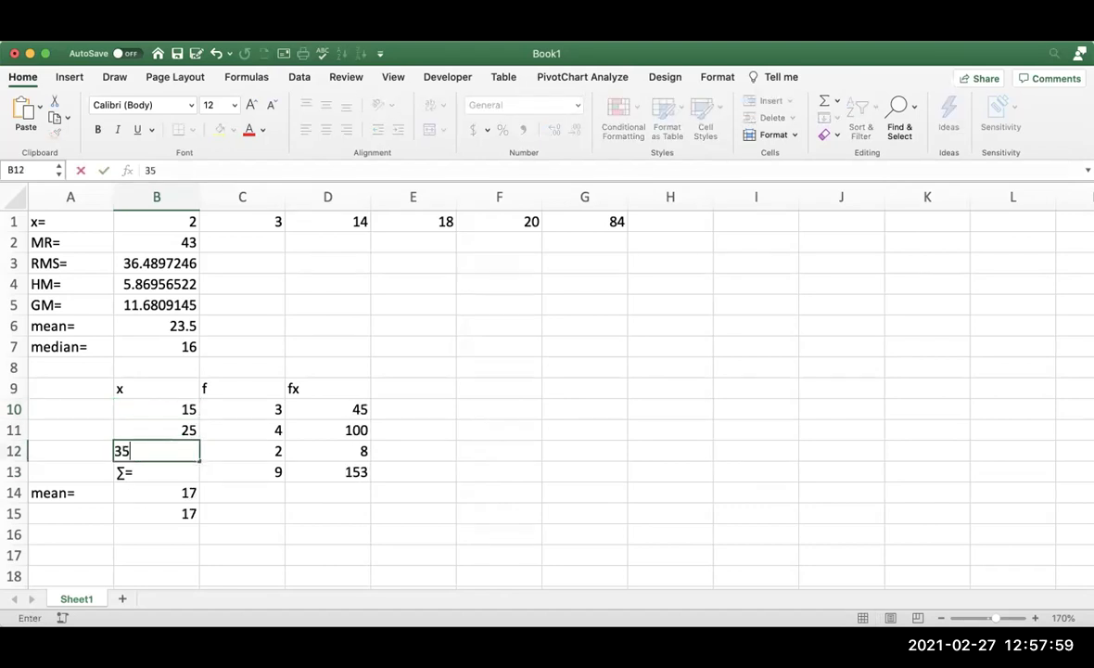
pyautogui.press('Return')
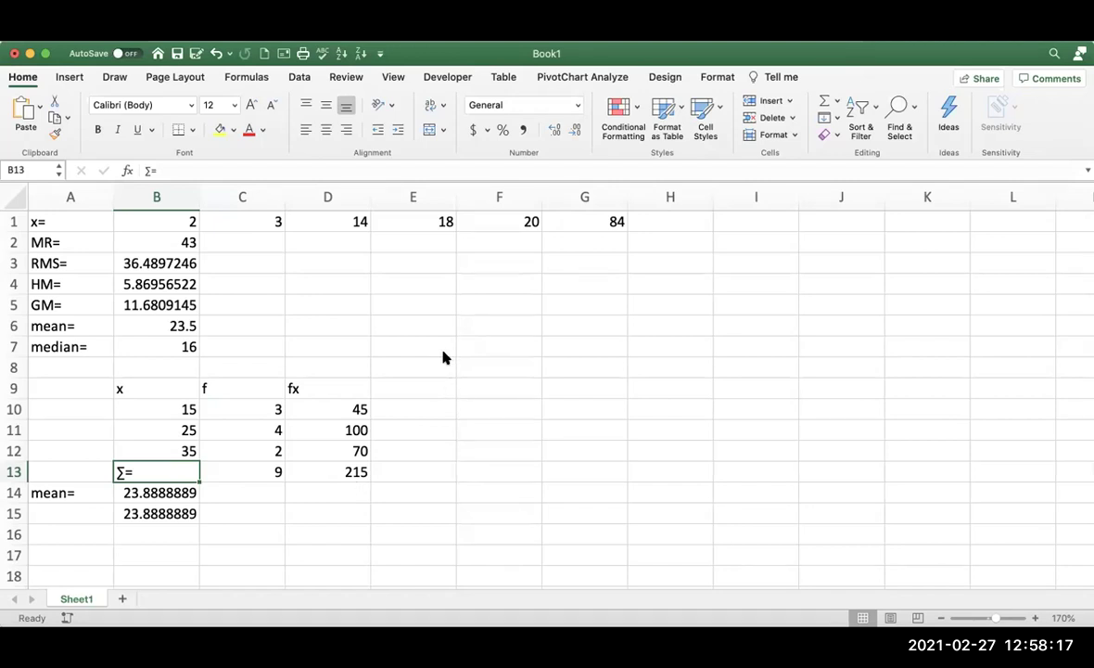
# Switch back to the Word document 3.1 and examine the Mathematica and R instructions and the note relating class marks to x.
pyautogui.press('super+Tab')
pyautogui.scroll(-10, 711, 547)
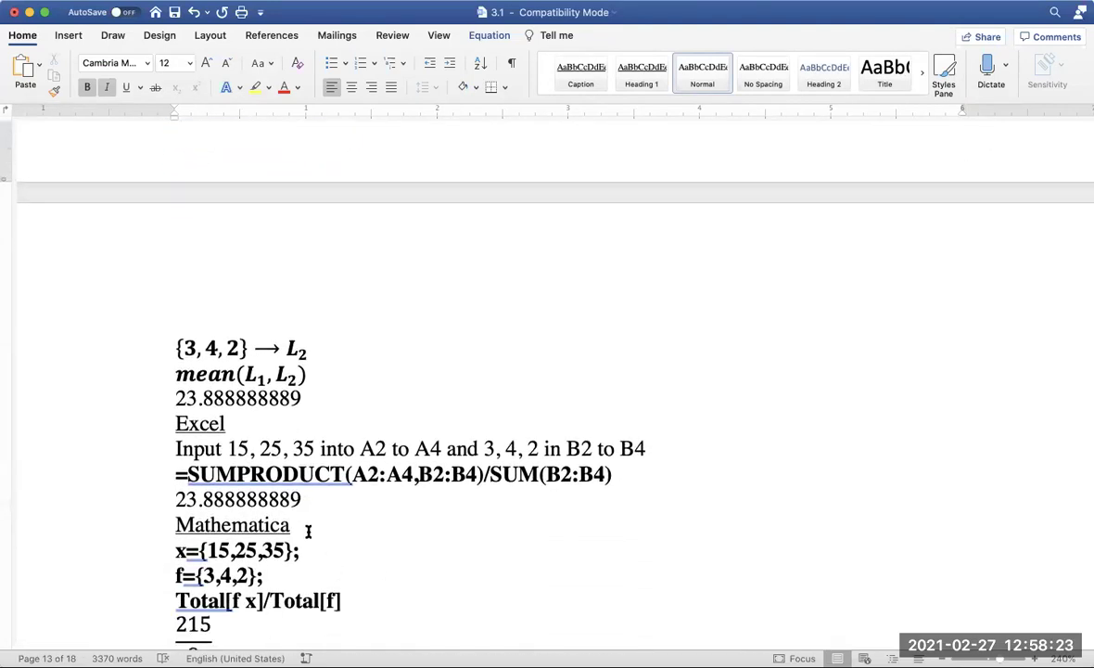
pyautogui.scroll(-5, 278, 557)
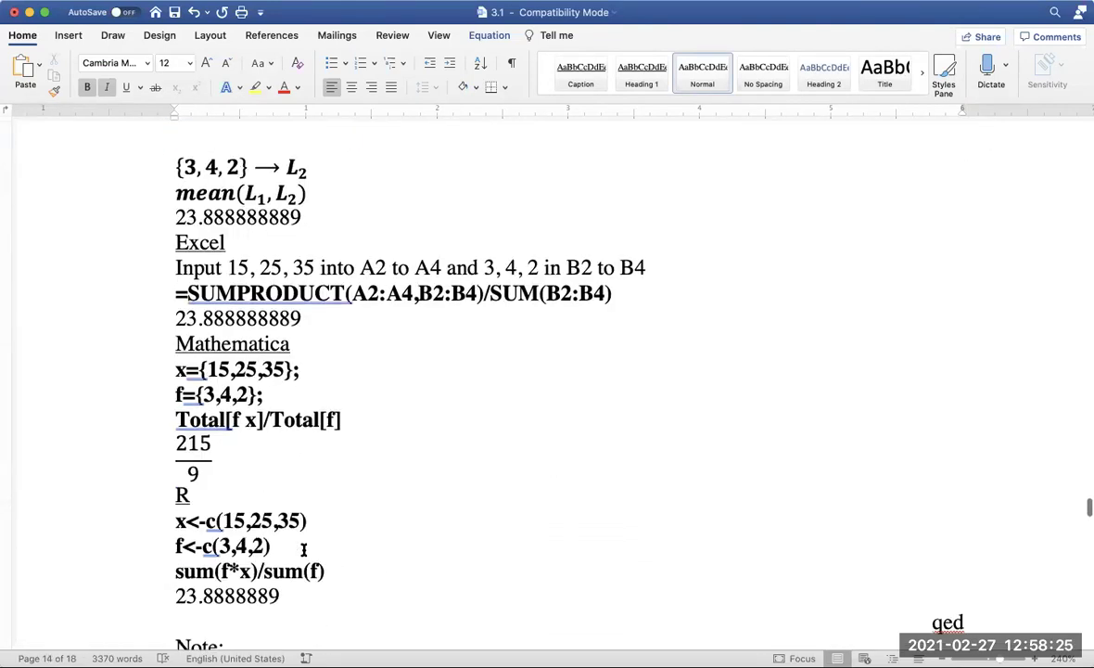
pyautogui.scroll(-5, 304, 549)
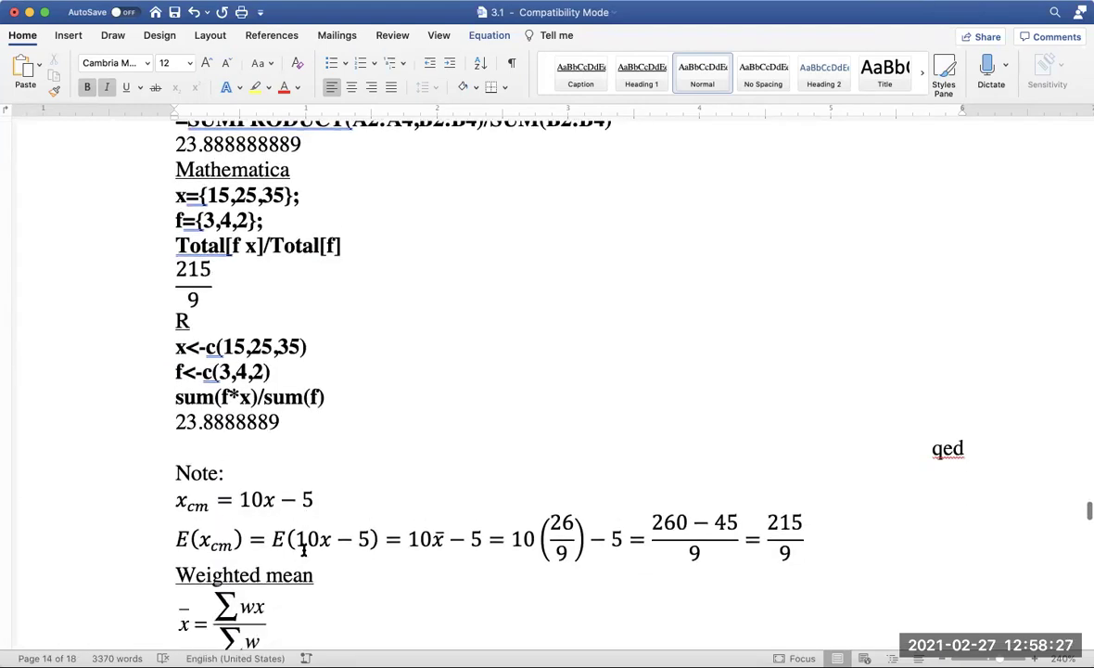
pyautogui.click(154, 479)
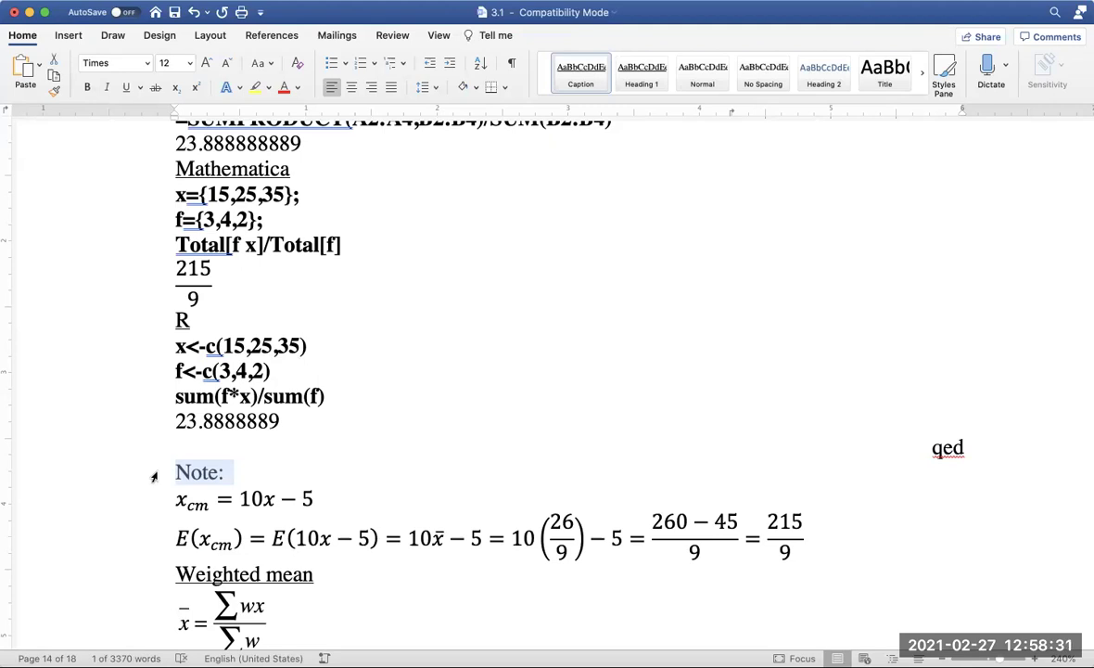
pyautogui.click(140, 501)
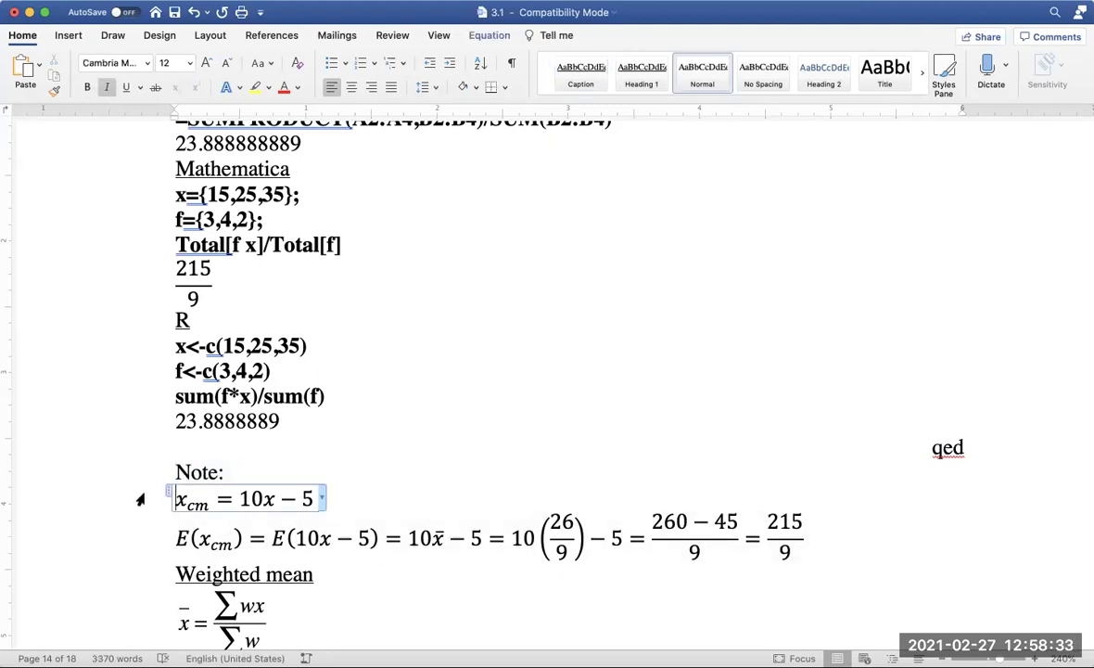
# Return to the ungrouped frequency distribution example and examine the x values in its table.
pyautogui.scroll(15, 151, 507)
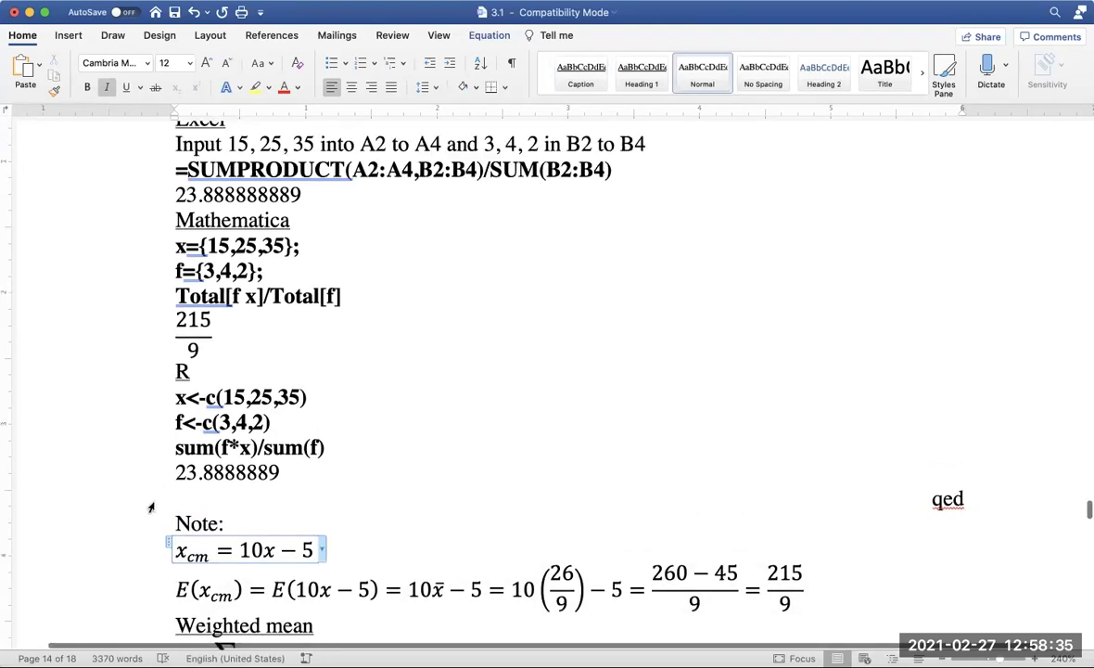
pyautogui.scroll(5, 151, 508)
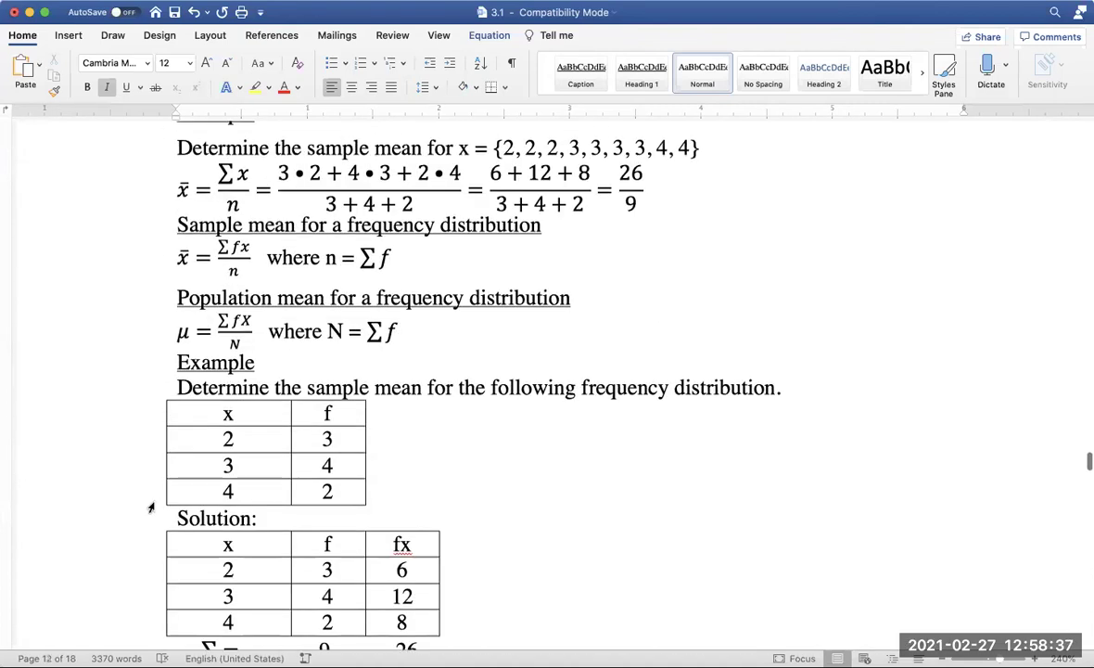
pyautogui.click(233, 437)
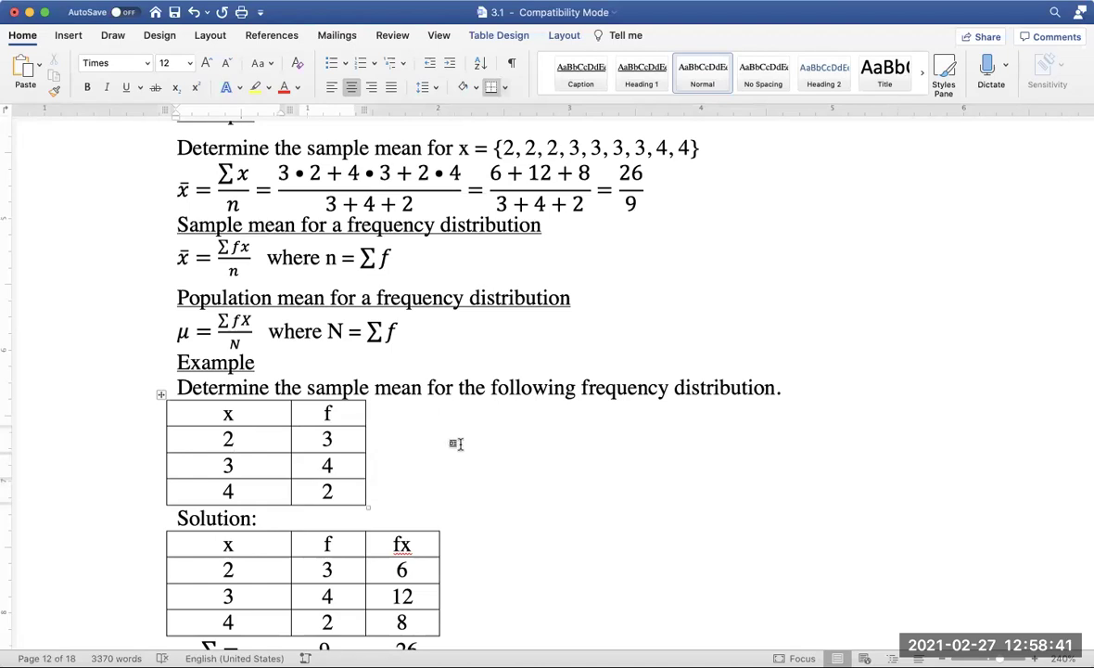
pyautogui.click(453, 440)
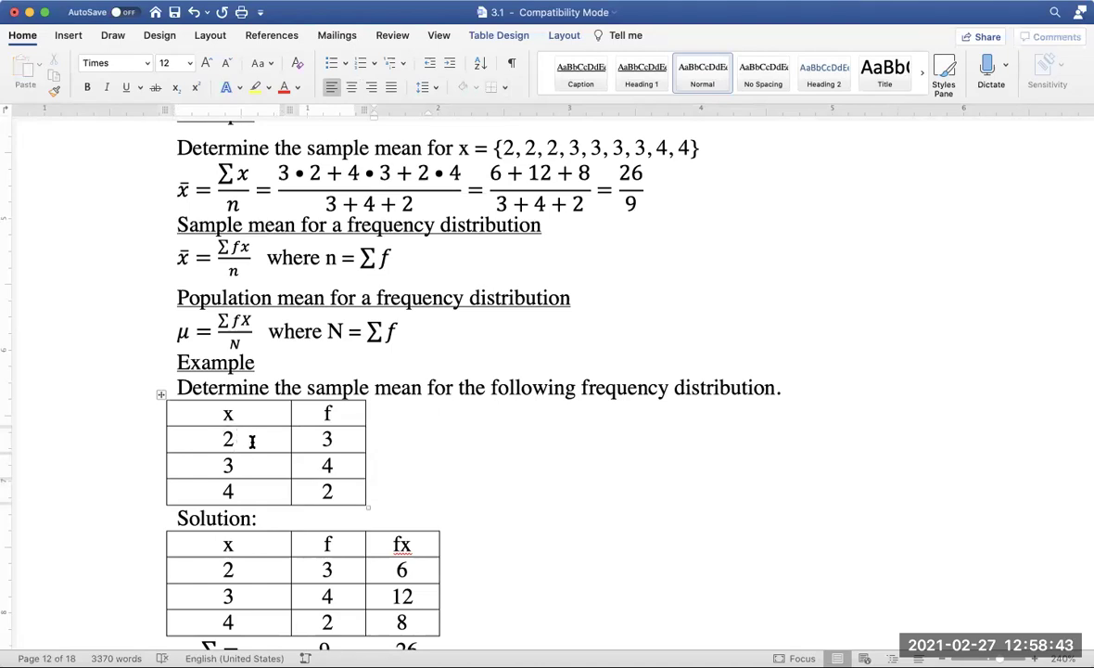
pyautogui.click(258, 441)
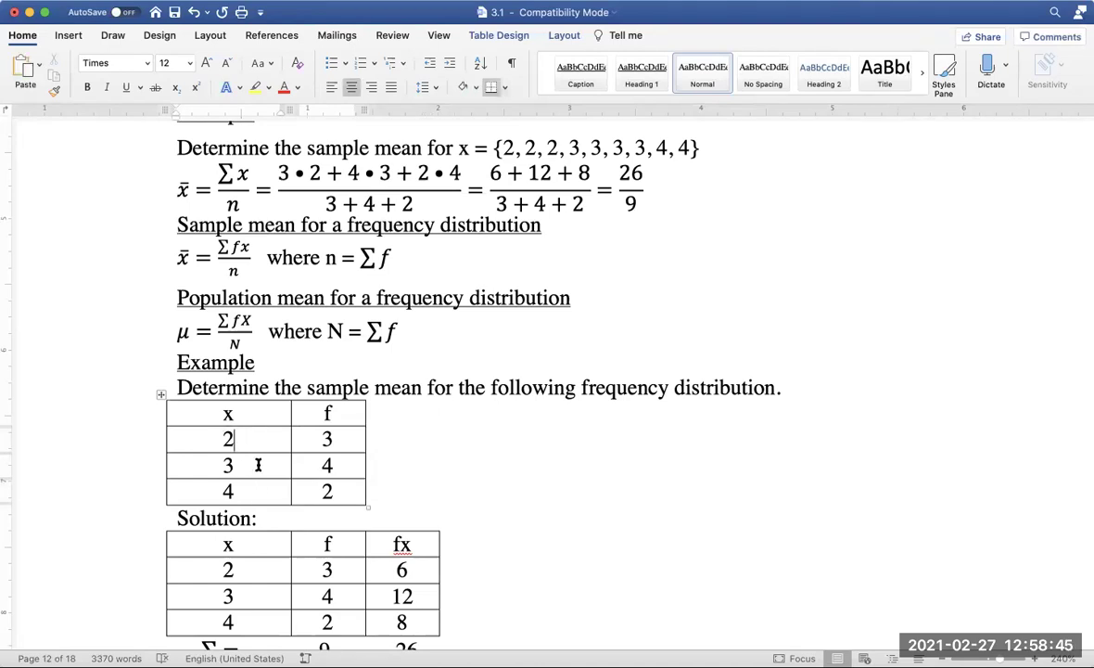